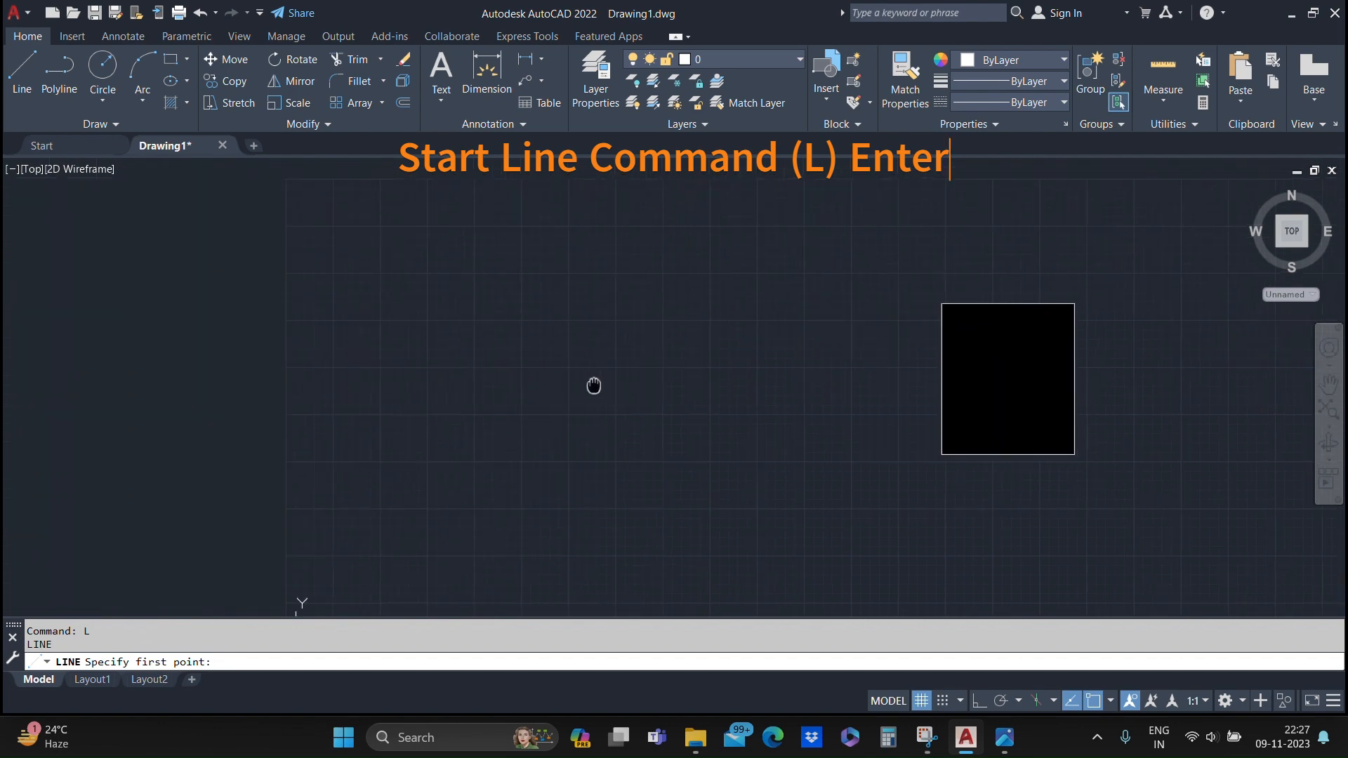
Step: Draw a horizontal construction line 100 units long in the empty area beside the reference image, with Ortho on
left_click(455, 322)
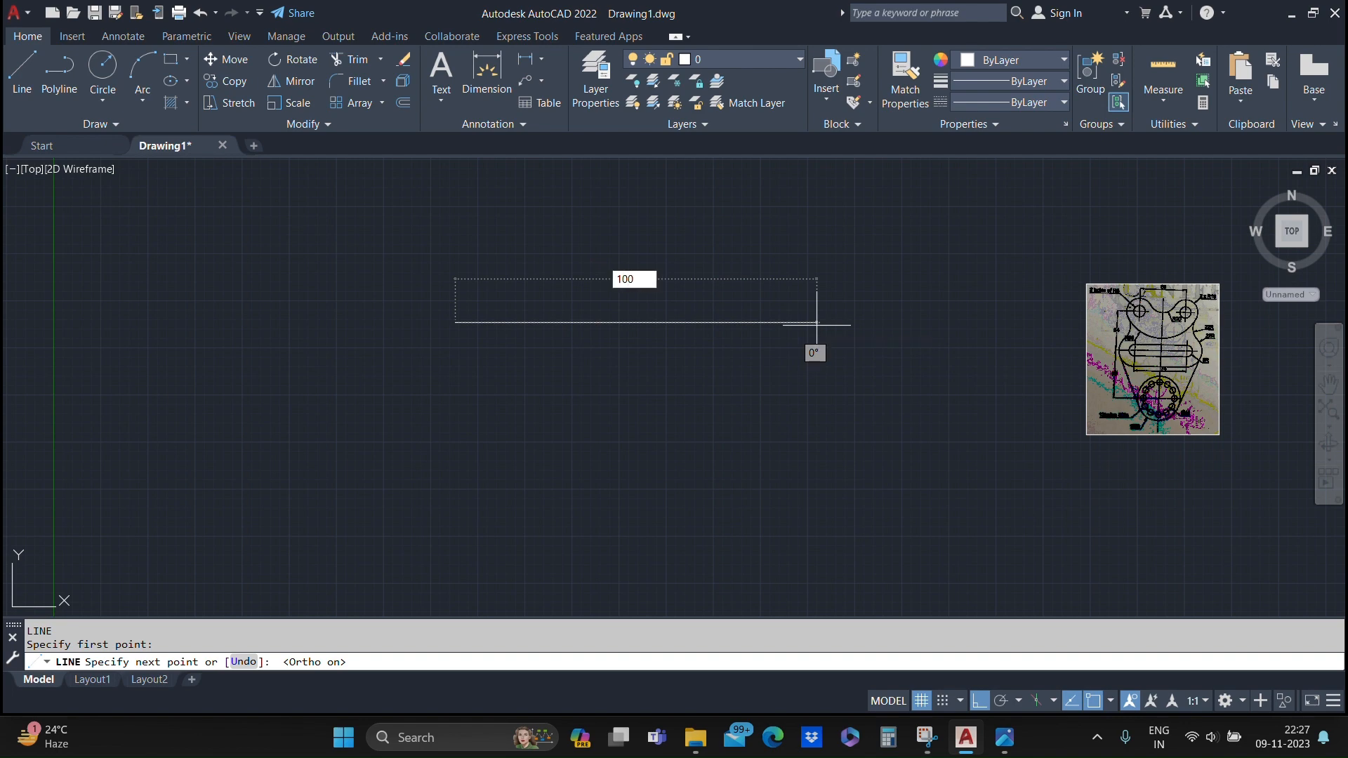
key("Return")
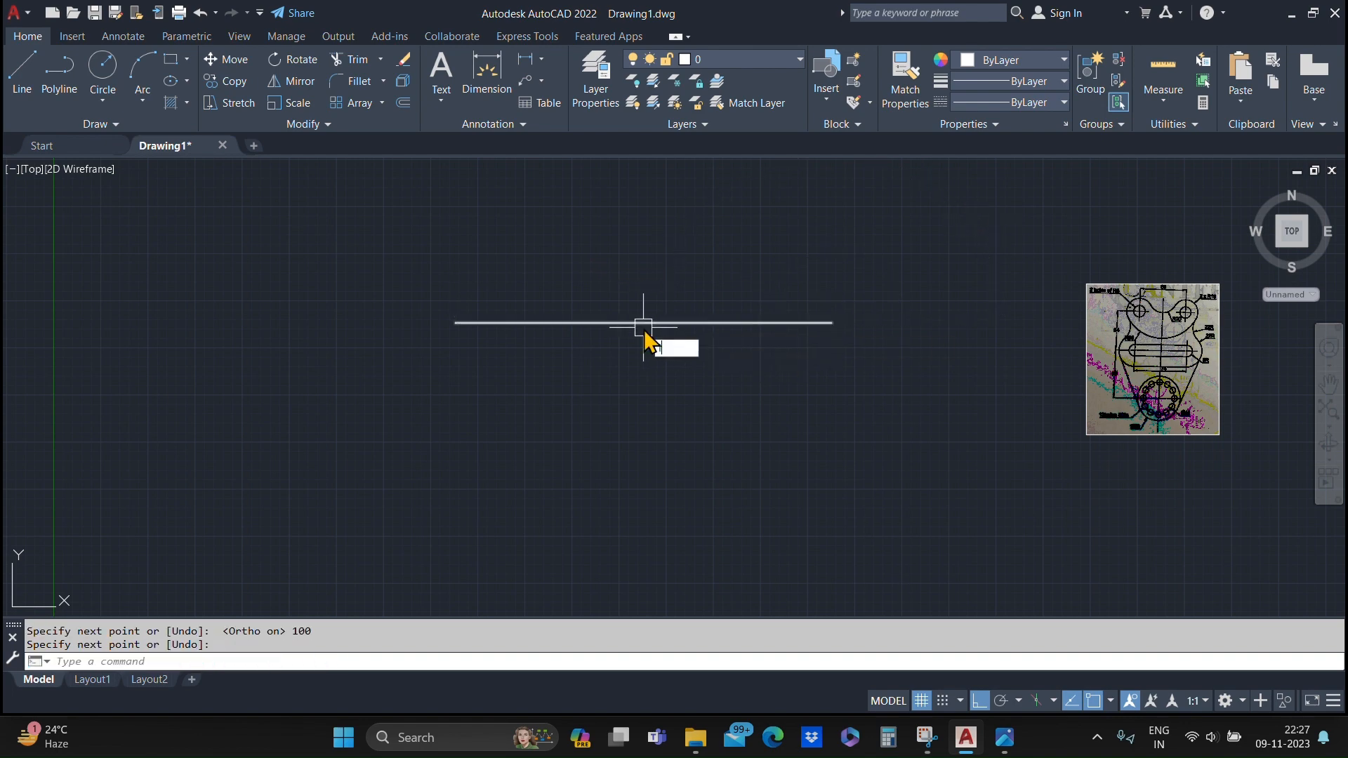
key("Return")
Step: Draw a vertical centre line 120 units downward from the midpoint of the horizontal line
type("l")
key("Return")
left_click(644, 323)
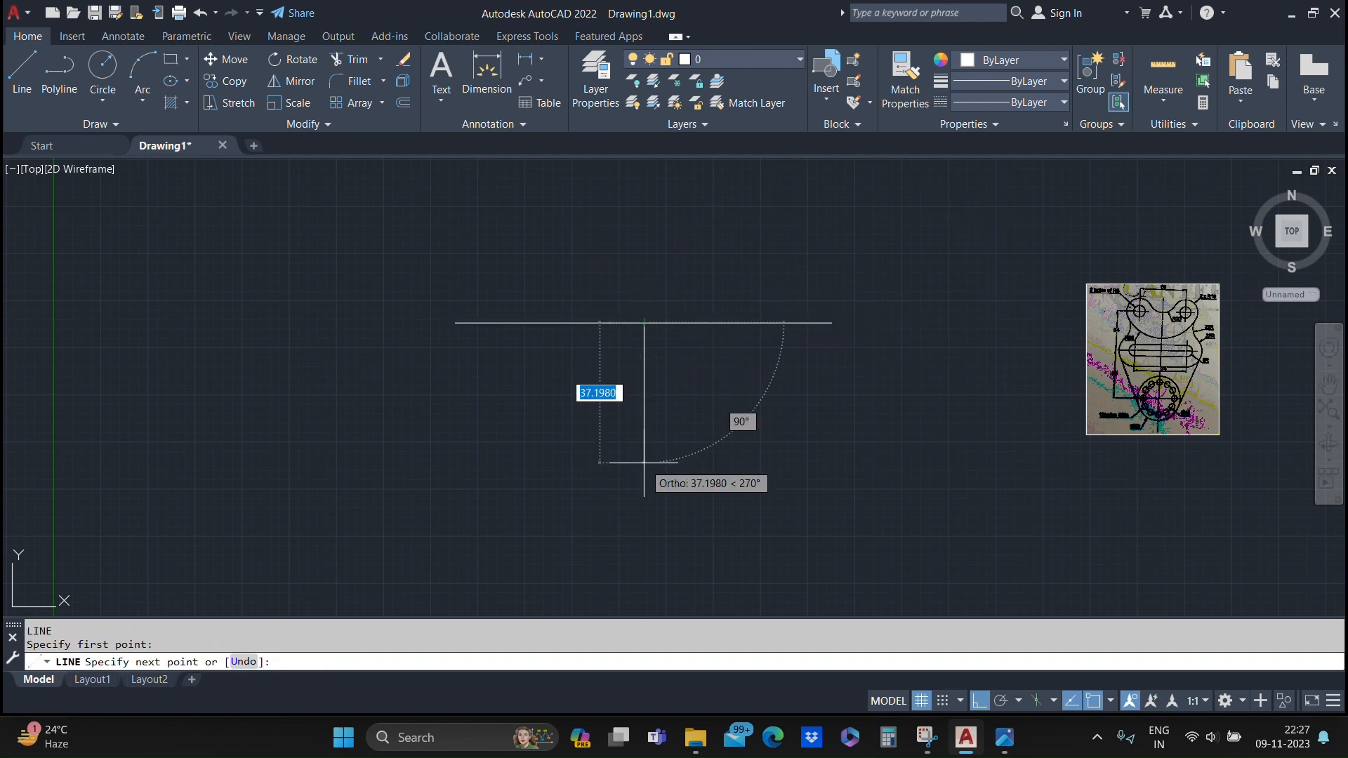
key("Return")
scroll(660, 351, "down", 3)
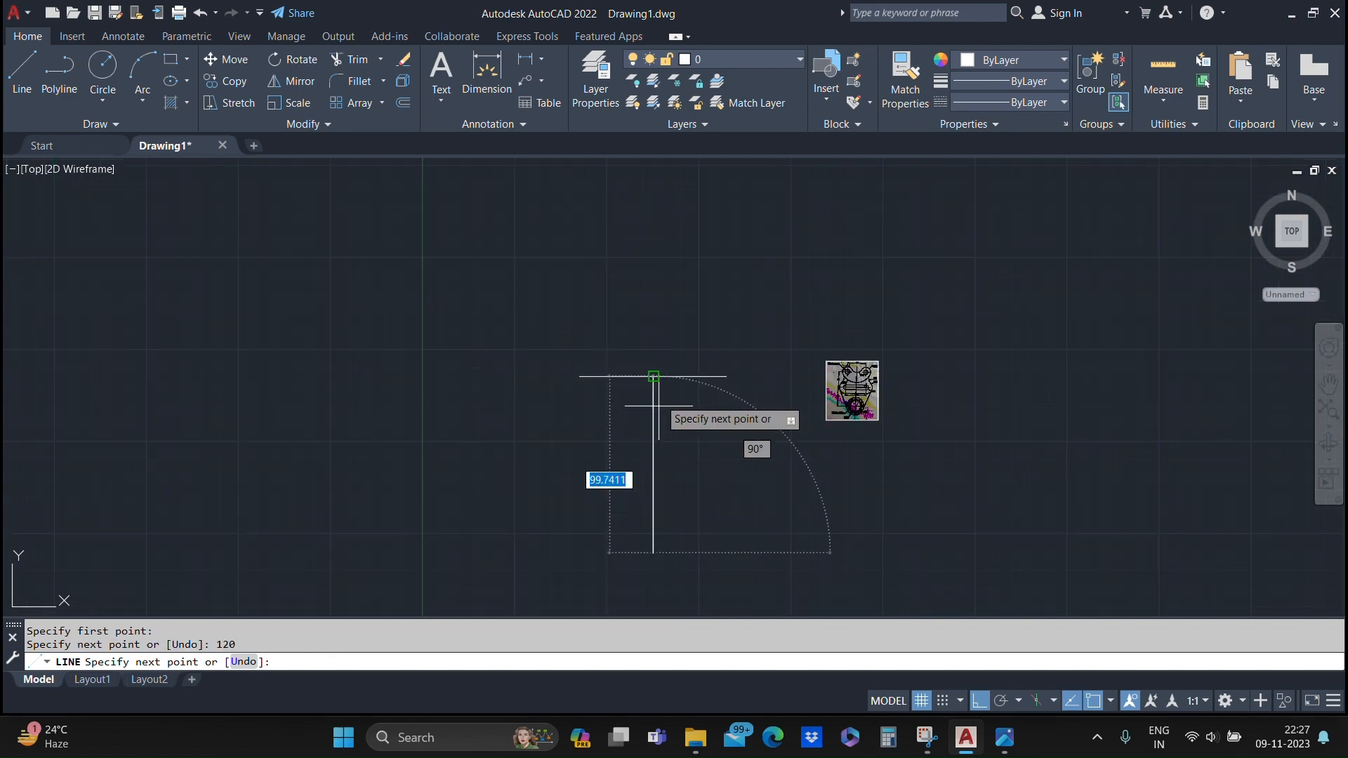
key("Escape")
Step: Offset the vertical centre line by 33 units to both its right and left sides
scroll(898, 317, "up", 3)
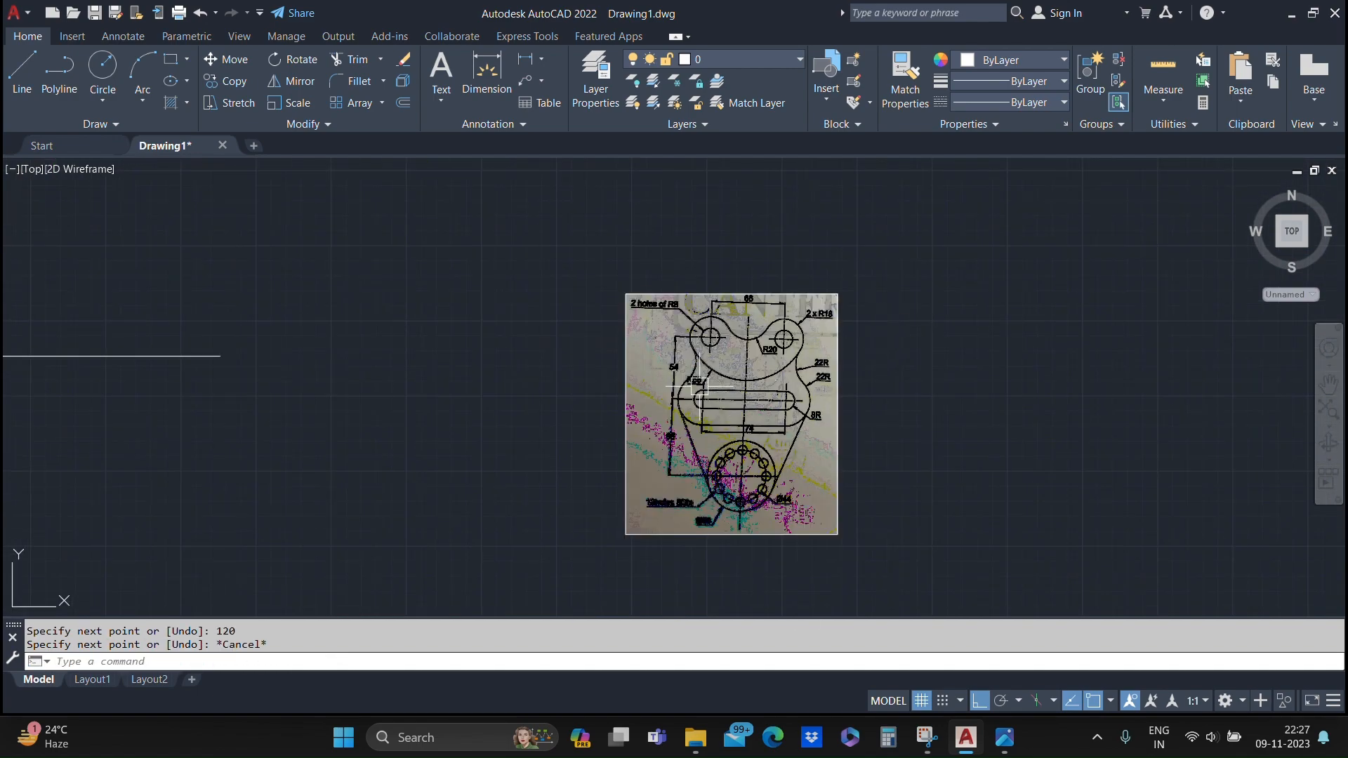
scroll(689, 386, "up", 2)
middle_click_drag(690, 385, 655, 468)
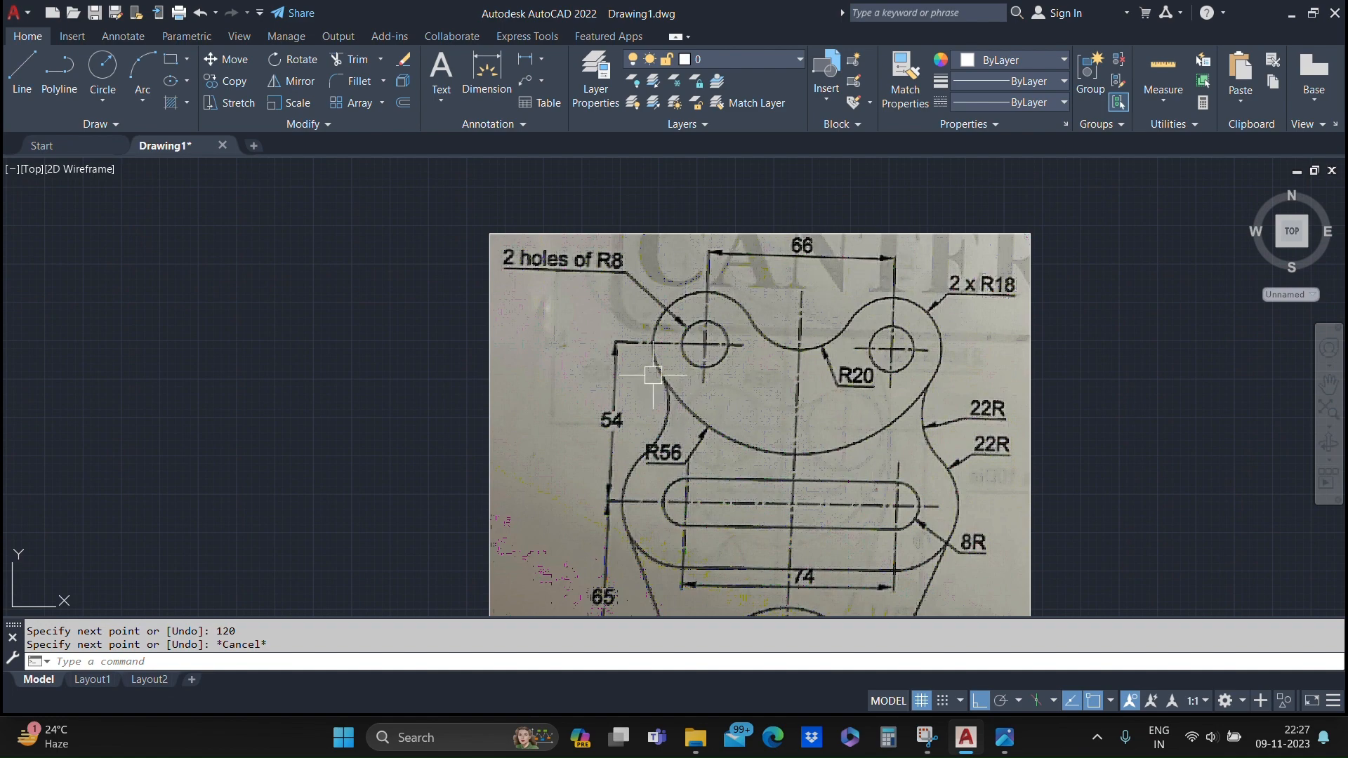
scroll(653, 374, "down", 4)
middle_click_drag(416, 394, 922, 346)
key("Escape")
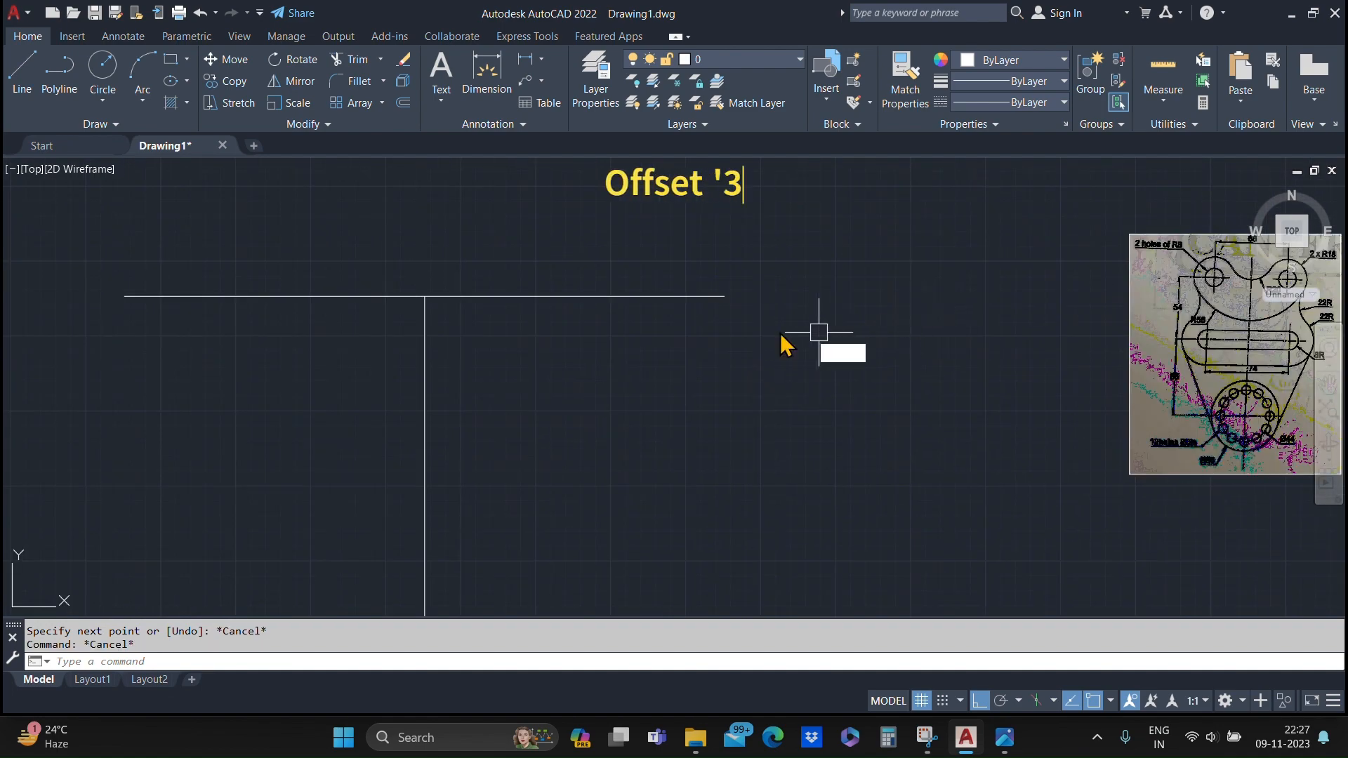
type("o")
key("Return")
type("33' (O) Enter")
key("Return")
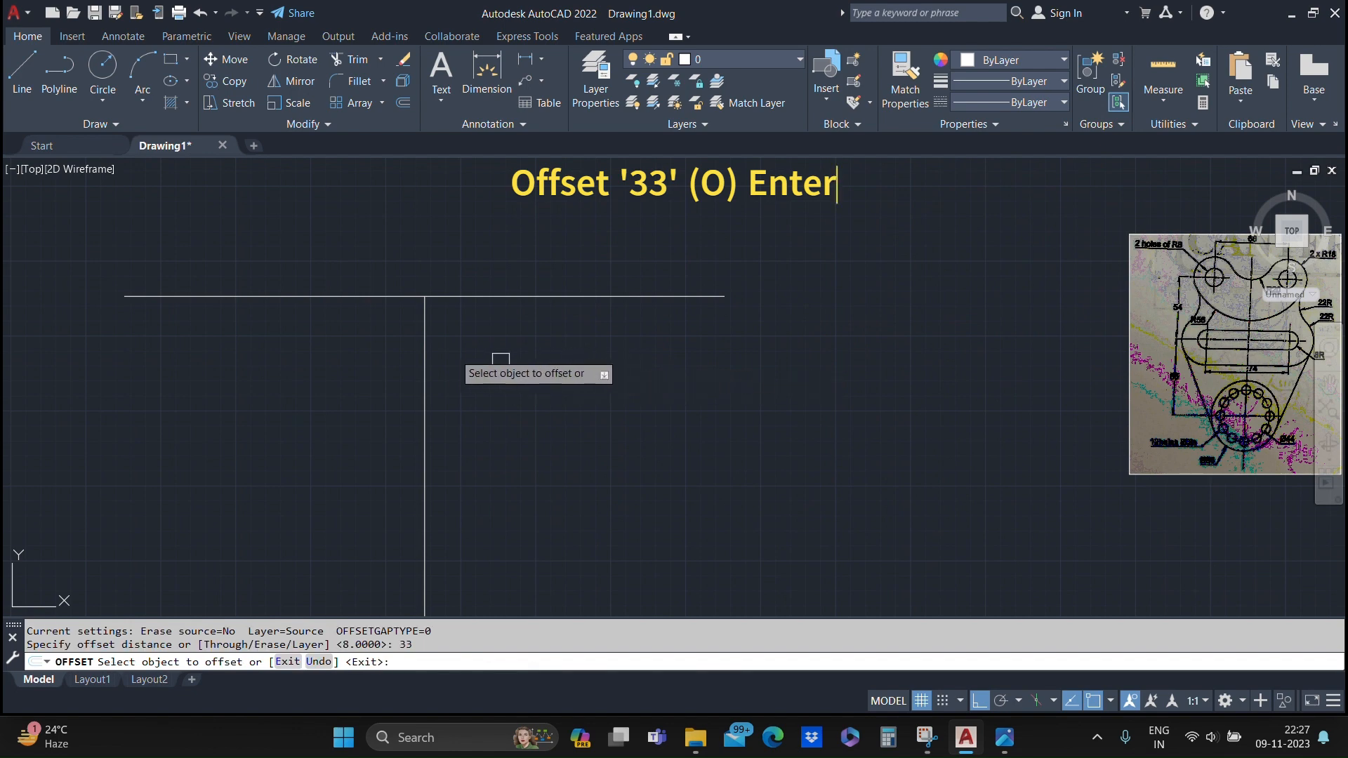
middle_click_drag(445, 342, 779, 277)
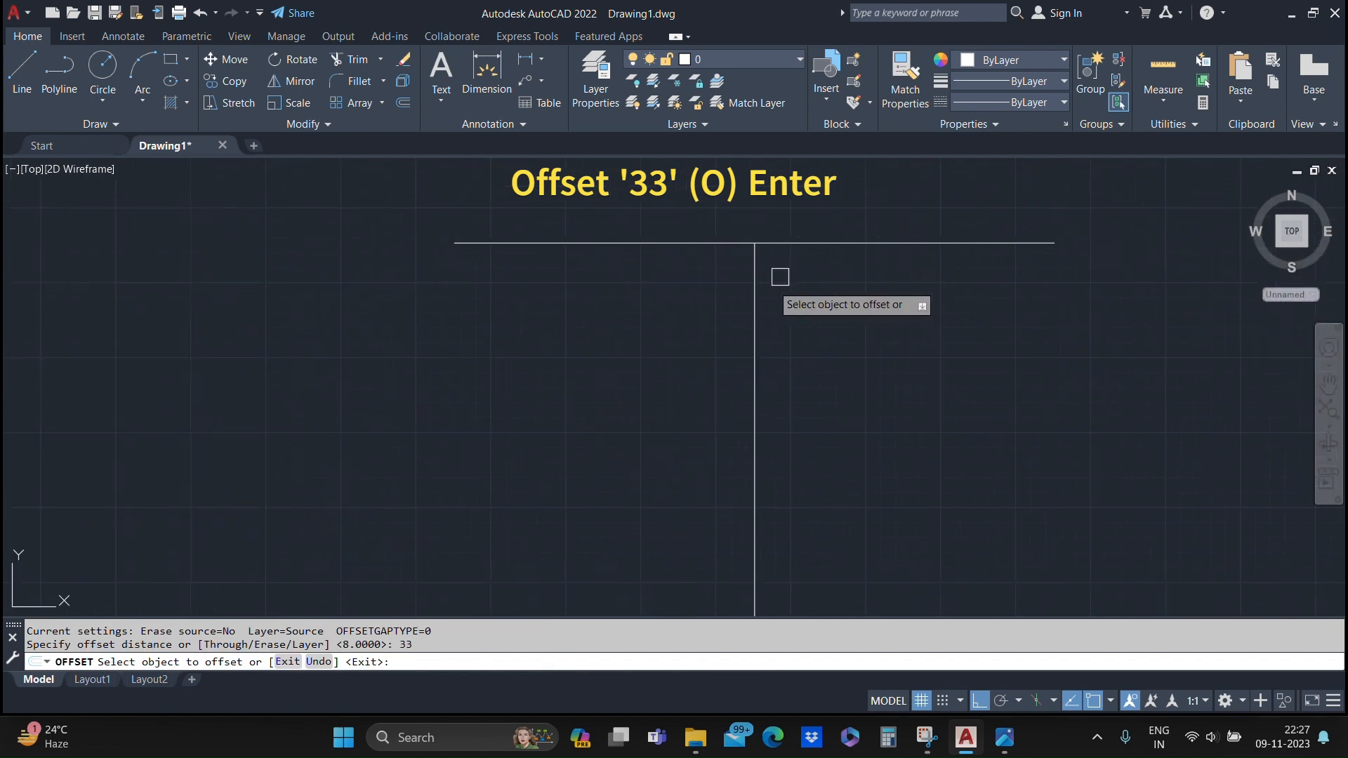
left_click(755, 304)
left_click(940, 325)
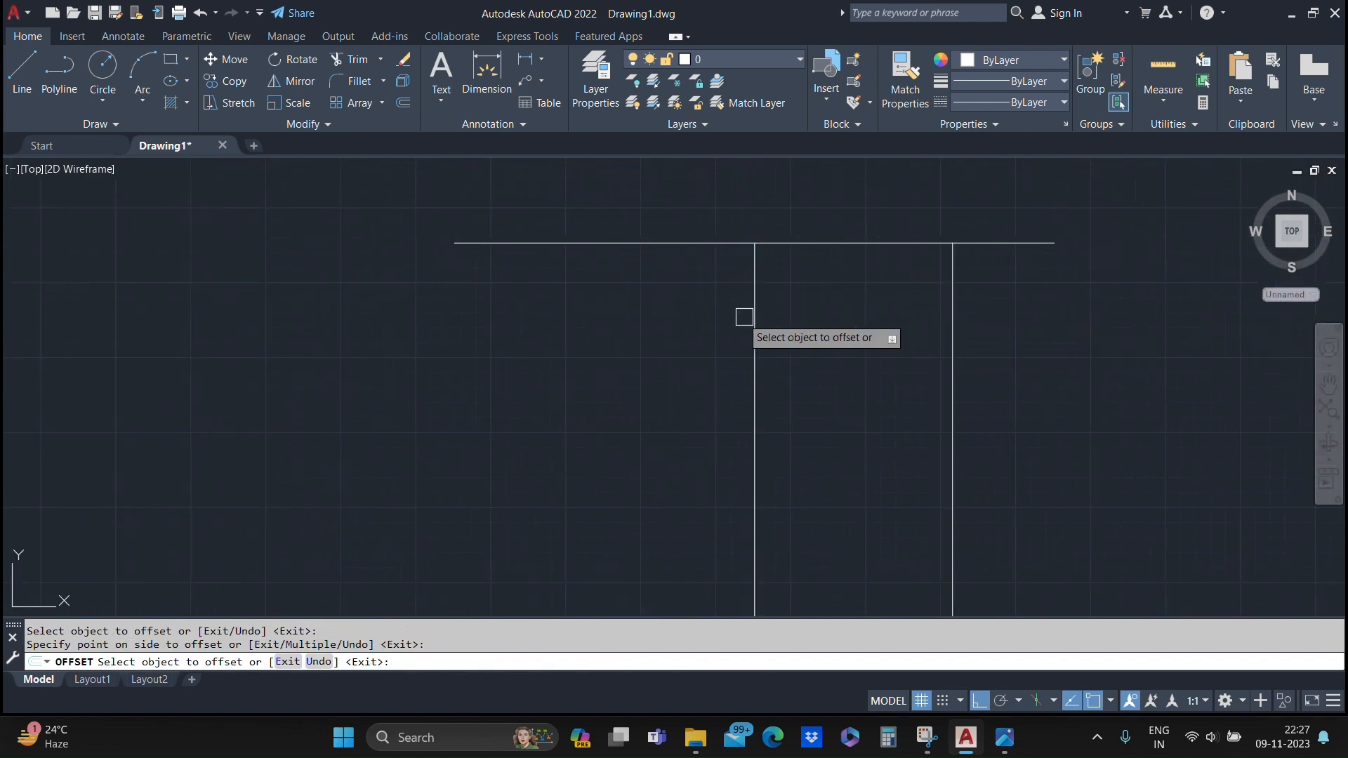
left_click(755, 325)
left_click(660, 336)
key("Escape")
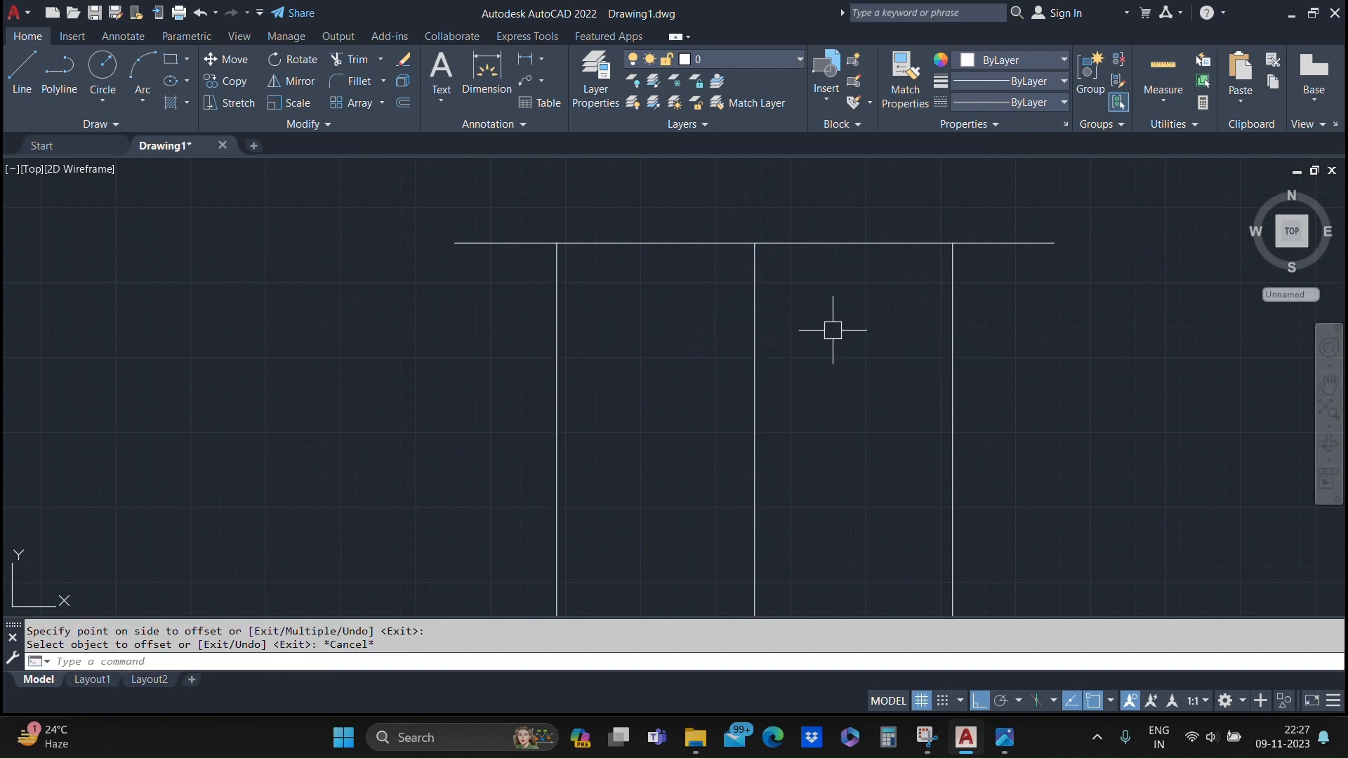
Step: Examine the vertical spacing dimensions between the upper holes, slot and lower circle in the reference image
scroll(877, 317, "down", 2)
scroll(877, 318, "down", 1)
middle_click_drag(921, 310, 671, 319)
scroll(961, 311, "up", 4)
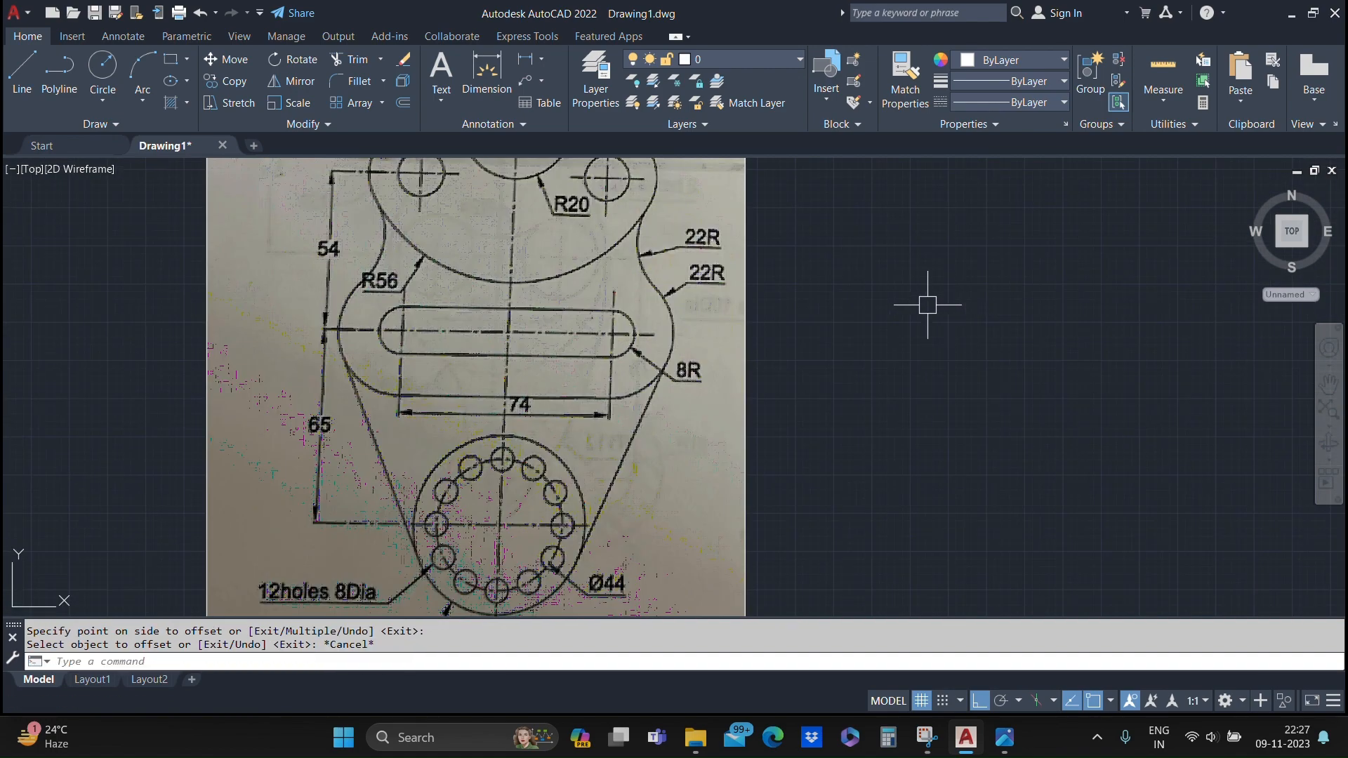
middle_click_drag(835, 297, 1051, 343)
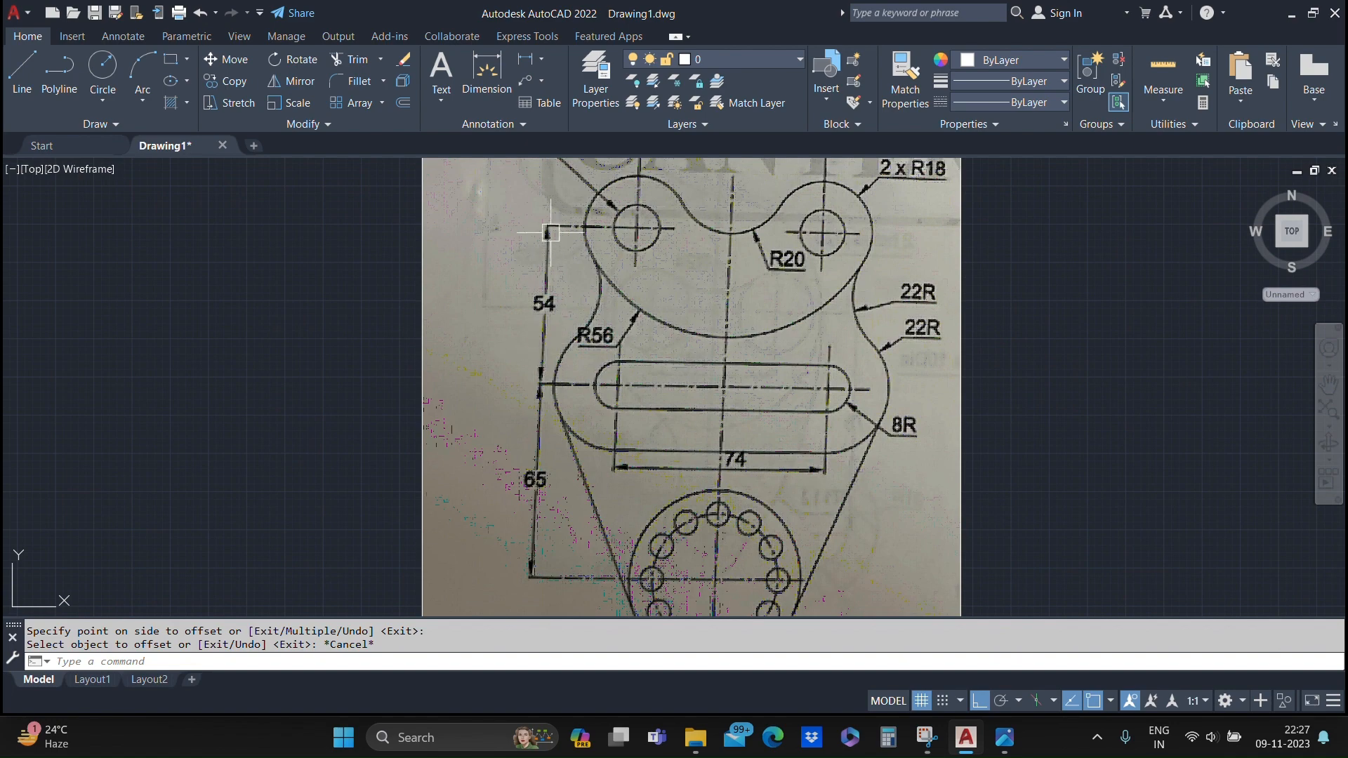
scroll(534, 339, "down", 3)
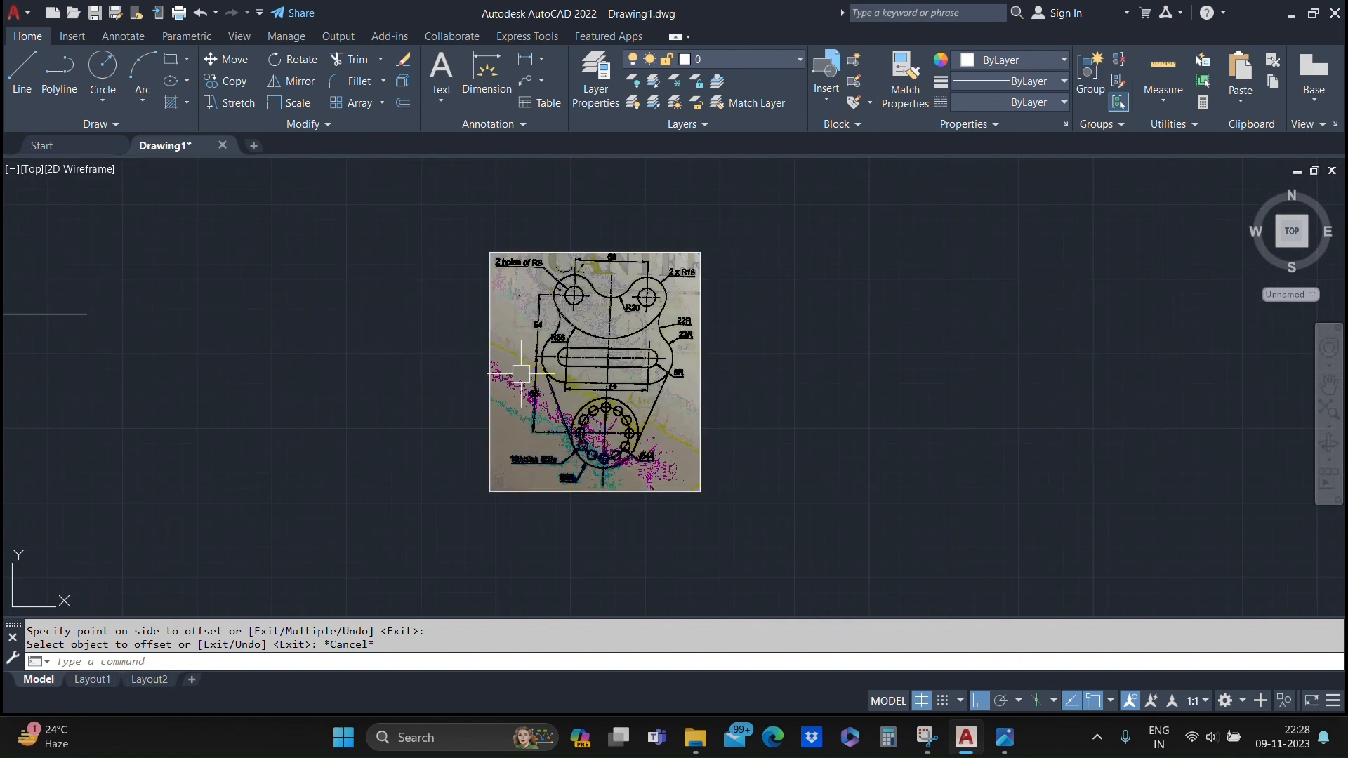
scroll(520, 373, "up", 3)
scroll(409, 337, "down", 3)
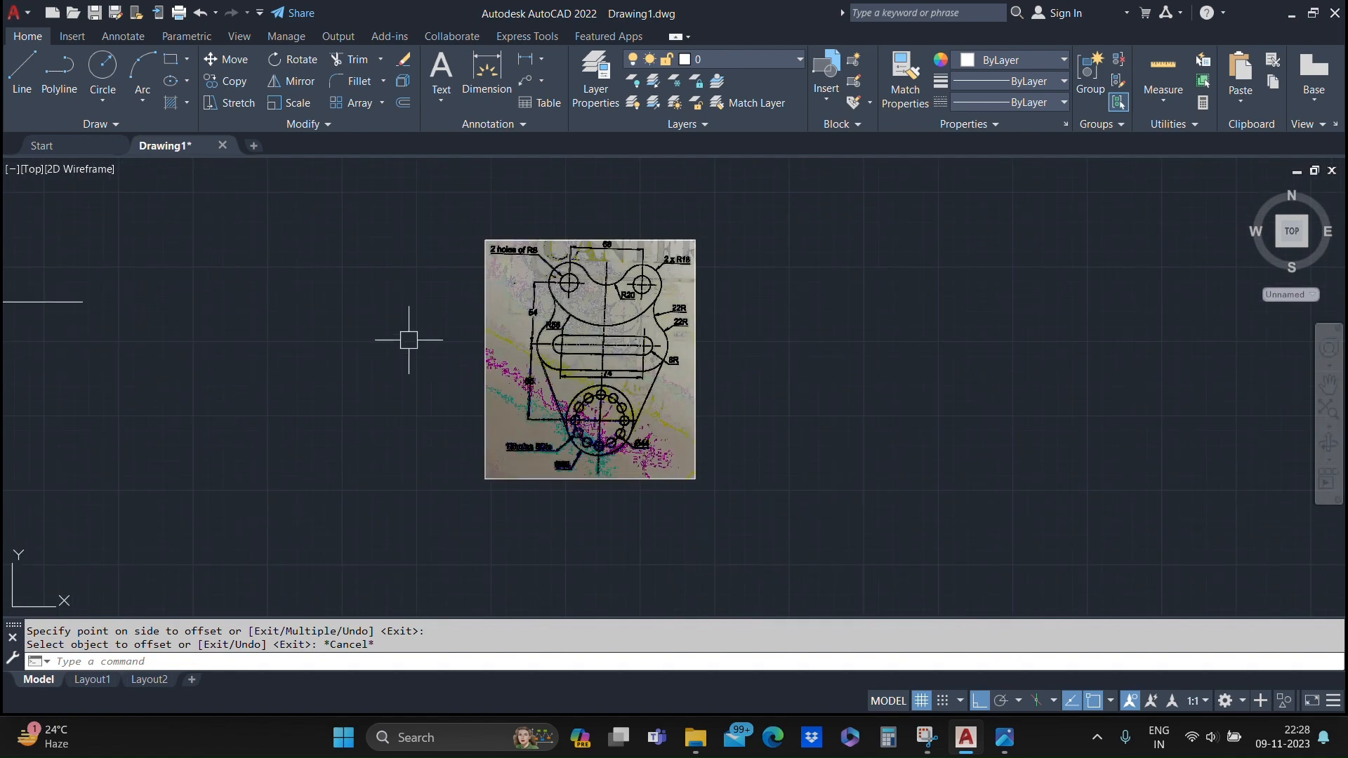
Step: Offset the top horizontal line 54 units downward to create the slot's centre line
middle_click_drag(409, 337, 1051, 257)
middle_click_drag(617, 235, 890, 241)
type("o")
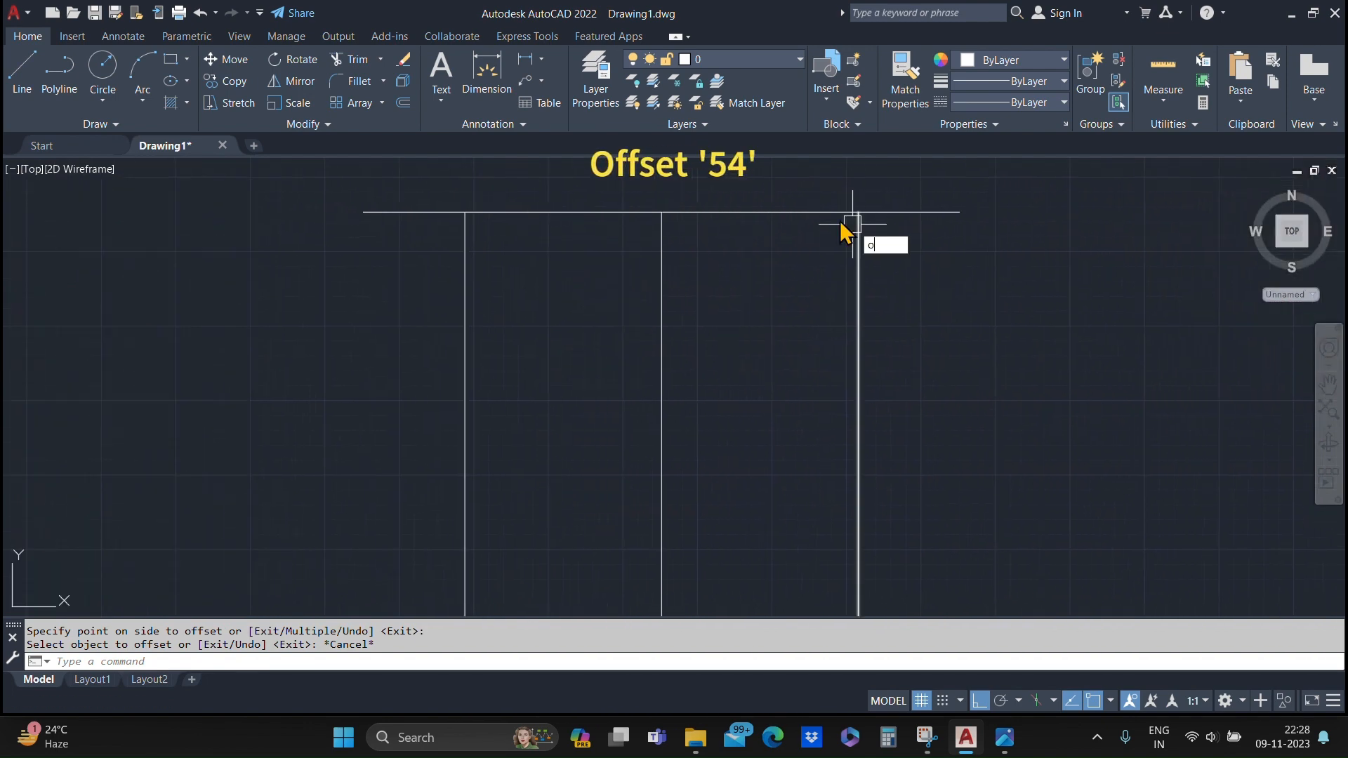
key("Return")
type("54")
key("Return")
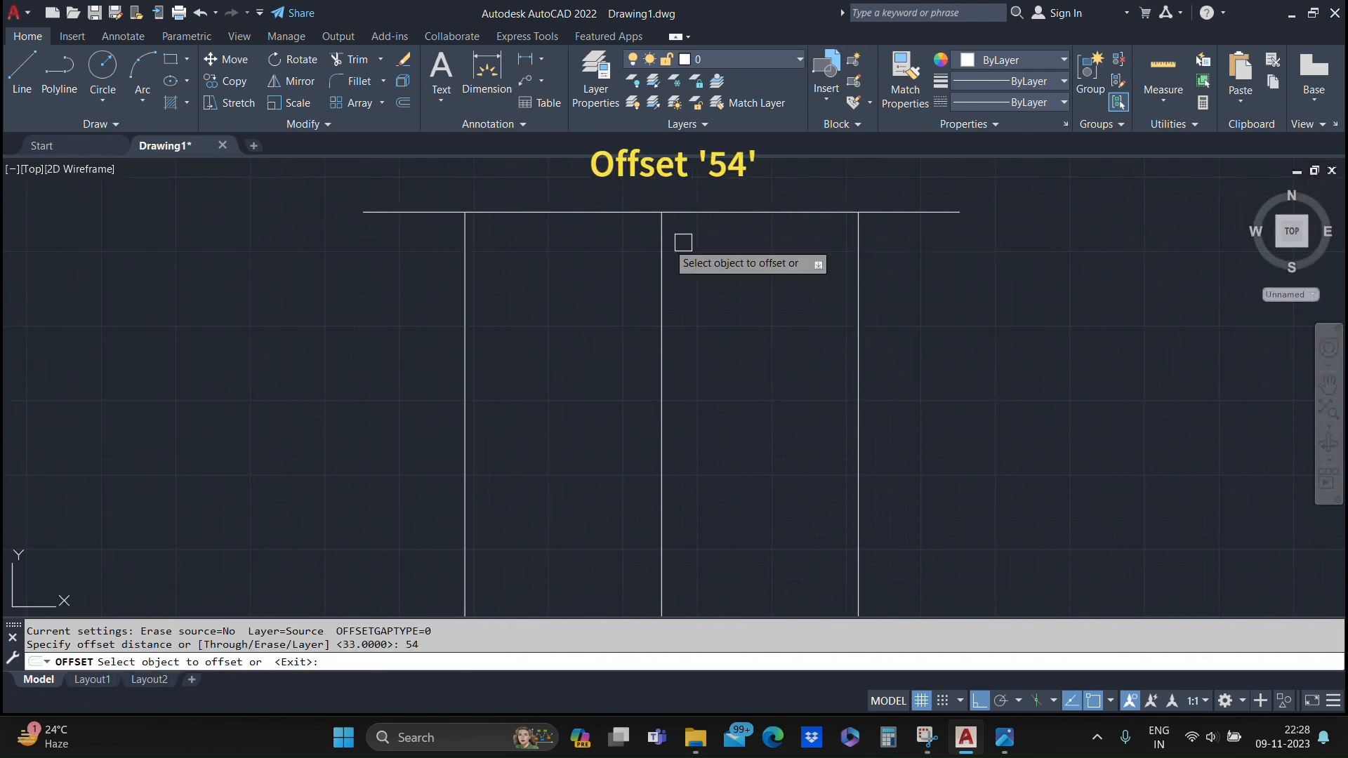
left_click(563, 212)
left_click(571, 390)
scroll(571, 390, "down", 2)
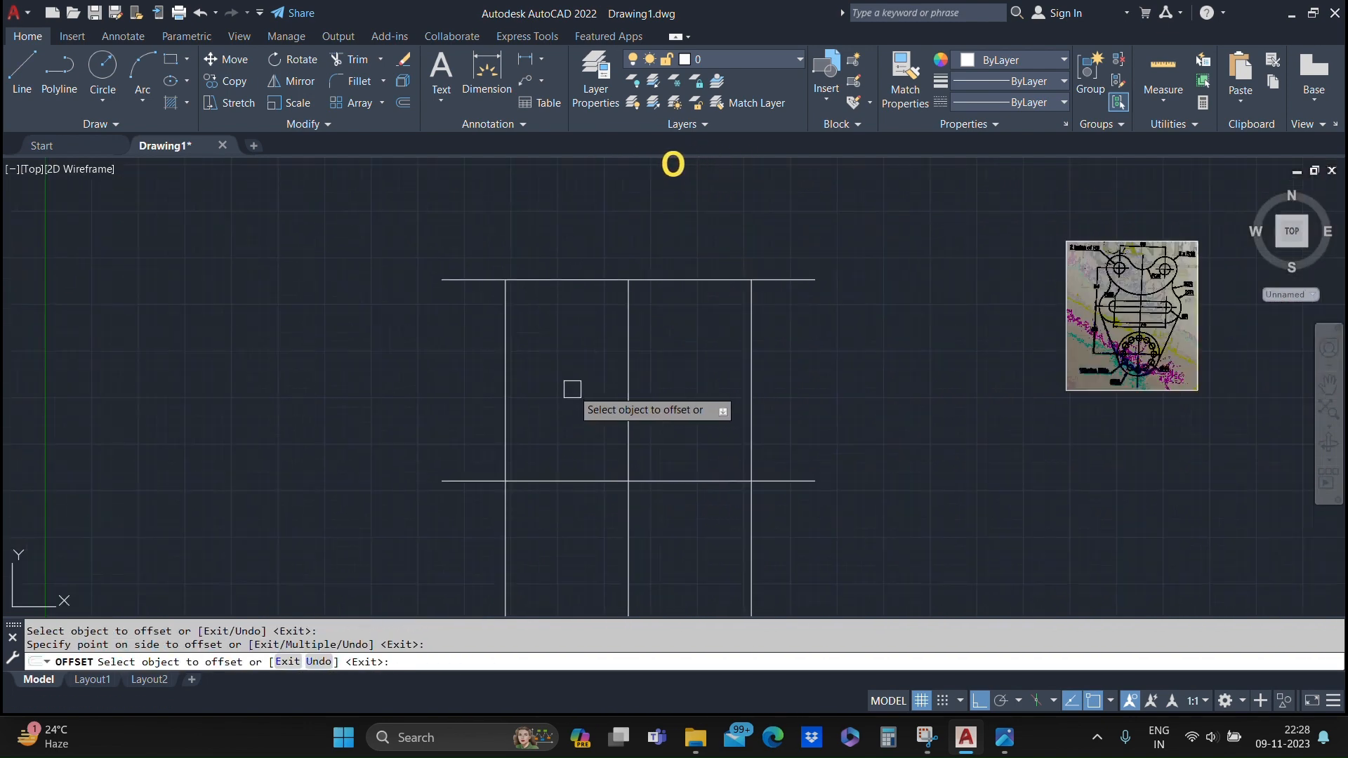
middle_click_drag(570, 391, 634, 249)
key("Escape")
Step: Offset the slot's horizontal centre line 65 units downward to locate the lower circle's centre
type("o")
key("Return")
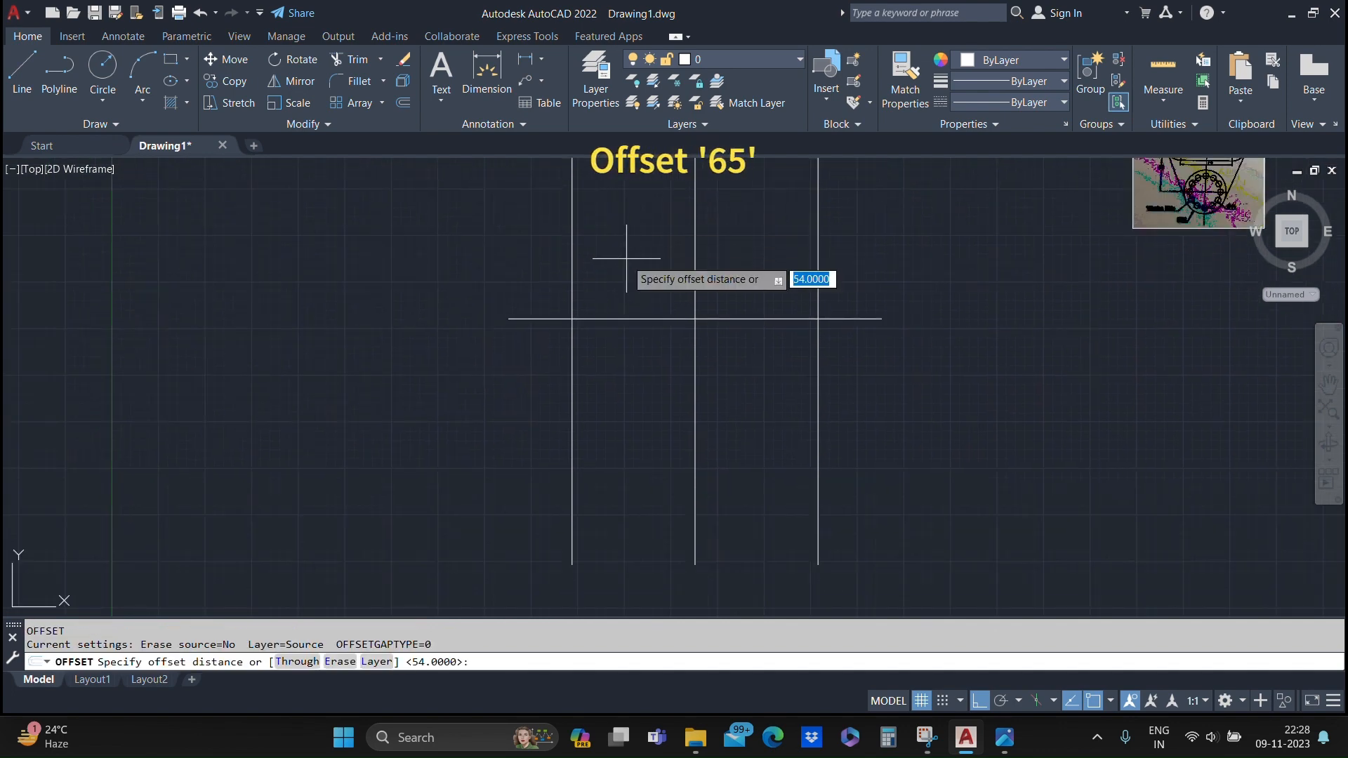
key("Return")
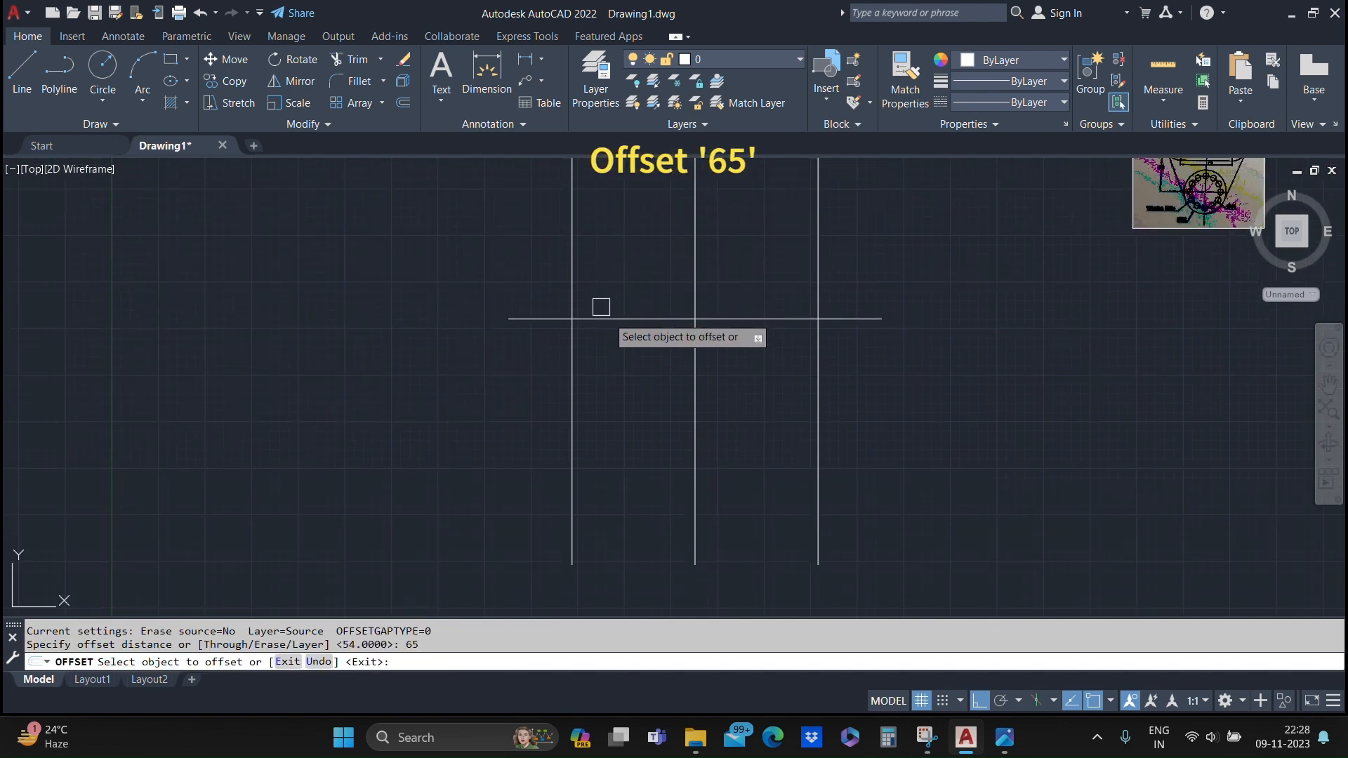
left_click(620, 461)
key("Escape")
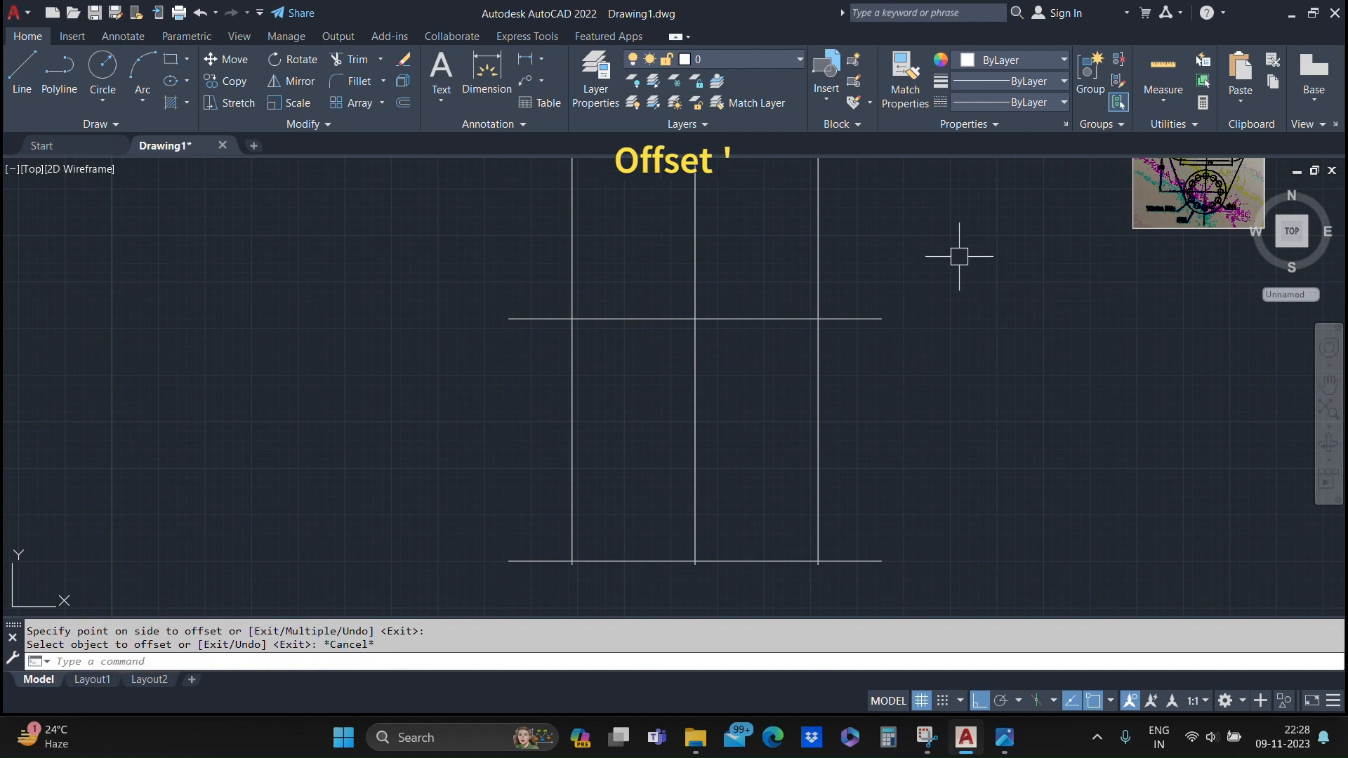
Step: Draw a circle of radius 8 centred where the right vertical line meets the top horizontal line
scroll(984, 241, "up", 4)
mouse_move(976, 246)
middle_mouse_down()
mouse_move(449, 583)
mouse_move(291, 661)
middle_mouse_up()
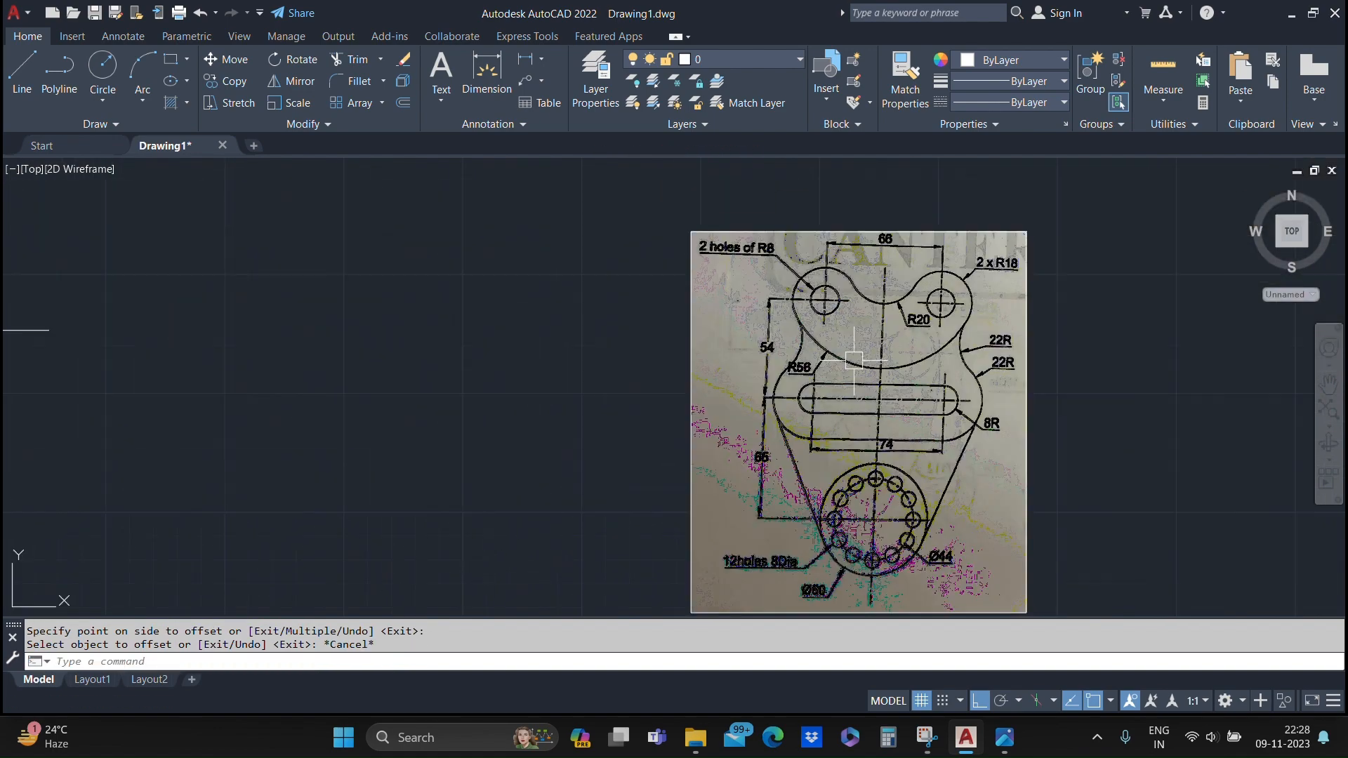
scroll(853, 360, "up", 4)
middle_click_drag(830, 340, 788, 463)
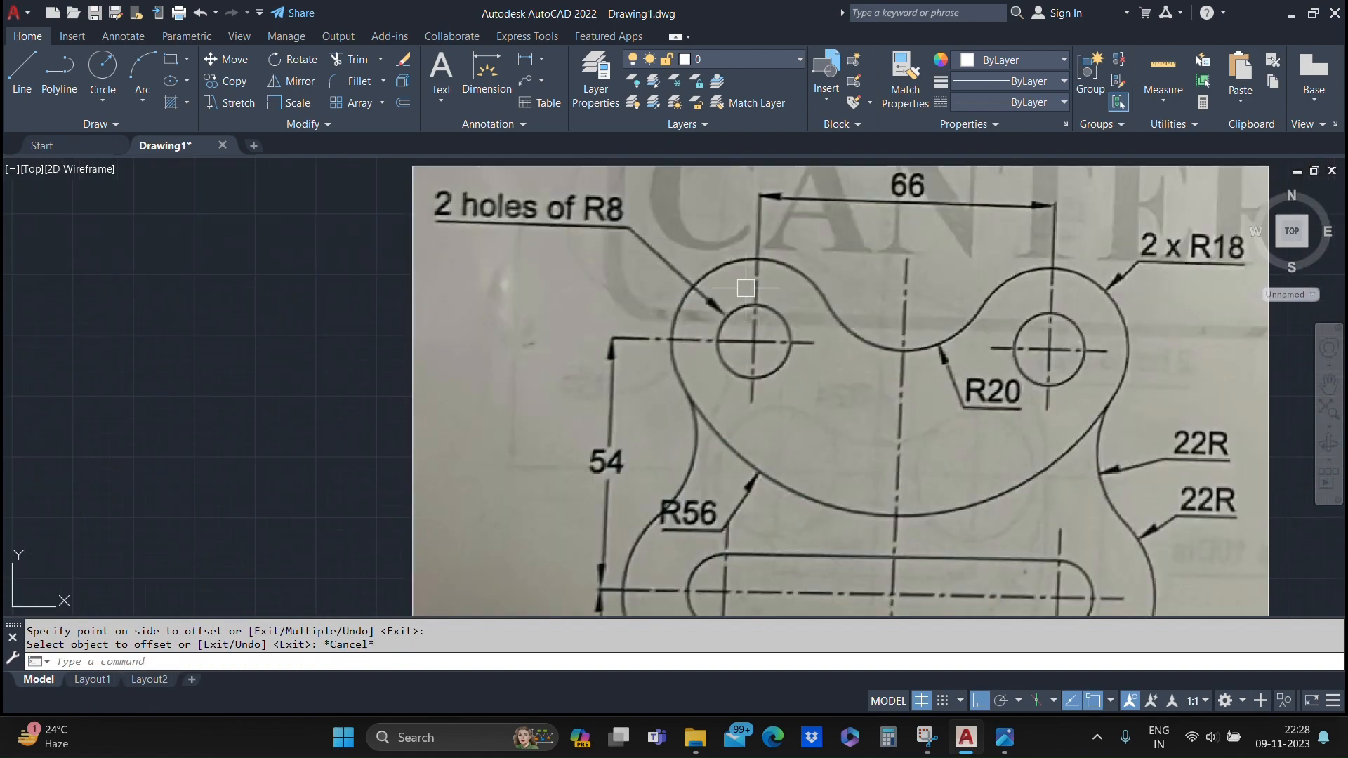
scroll(591, 216, "down", 6)
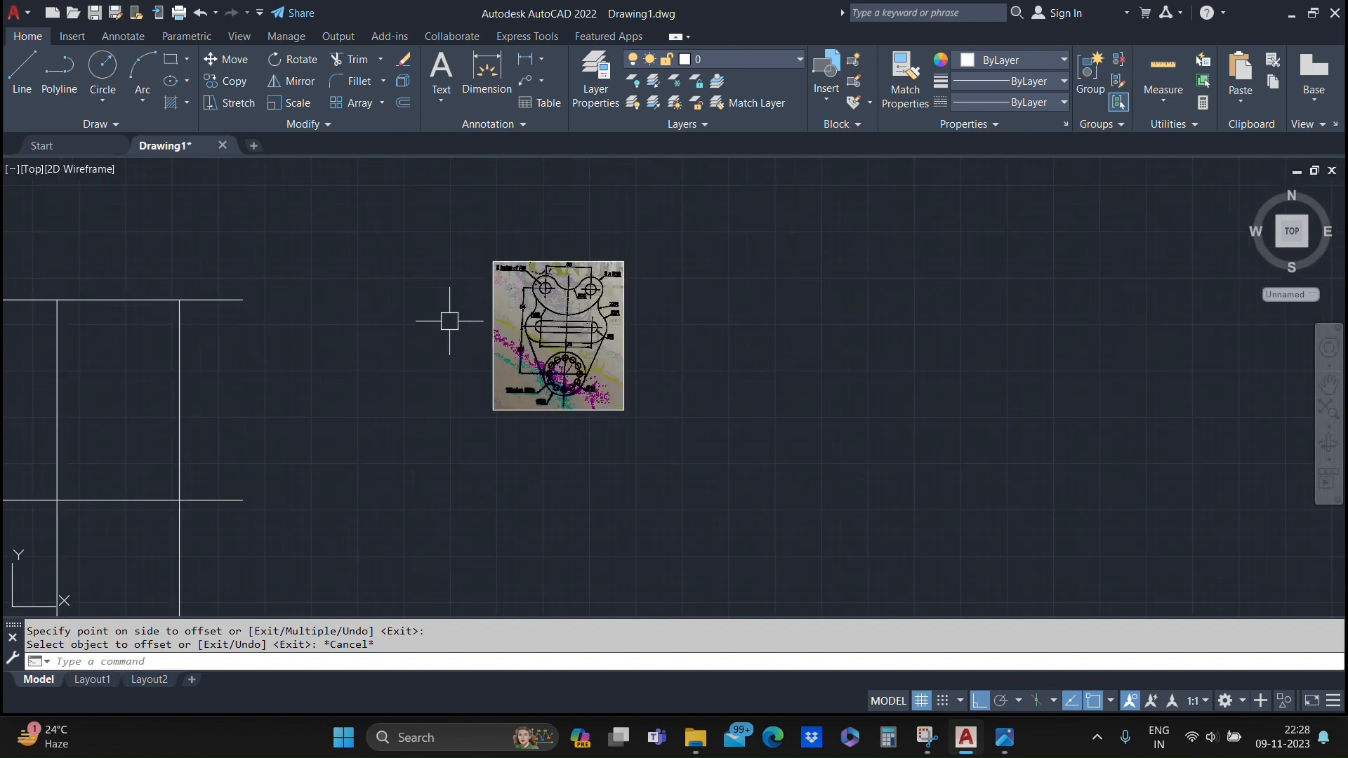
middle_click_drag(445, 316, 1002, 277)
type("c")
key("Return")
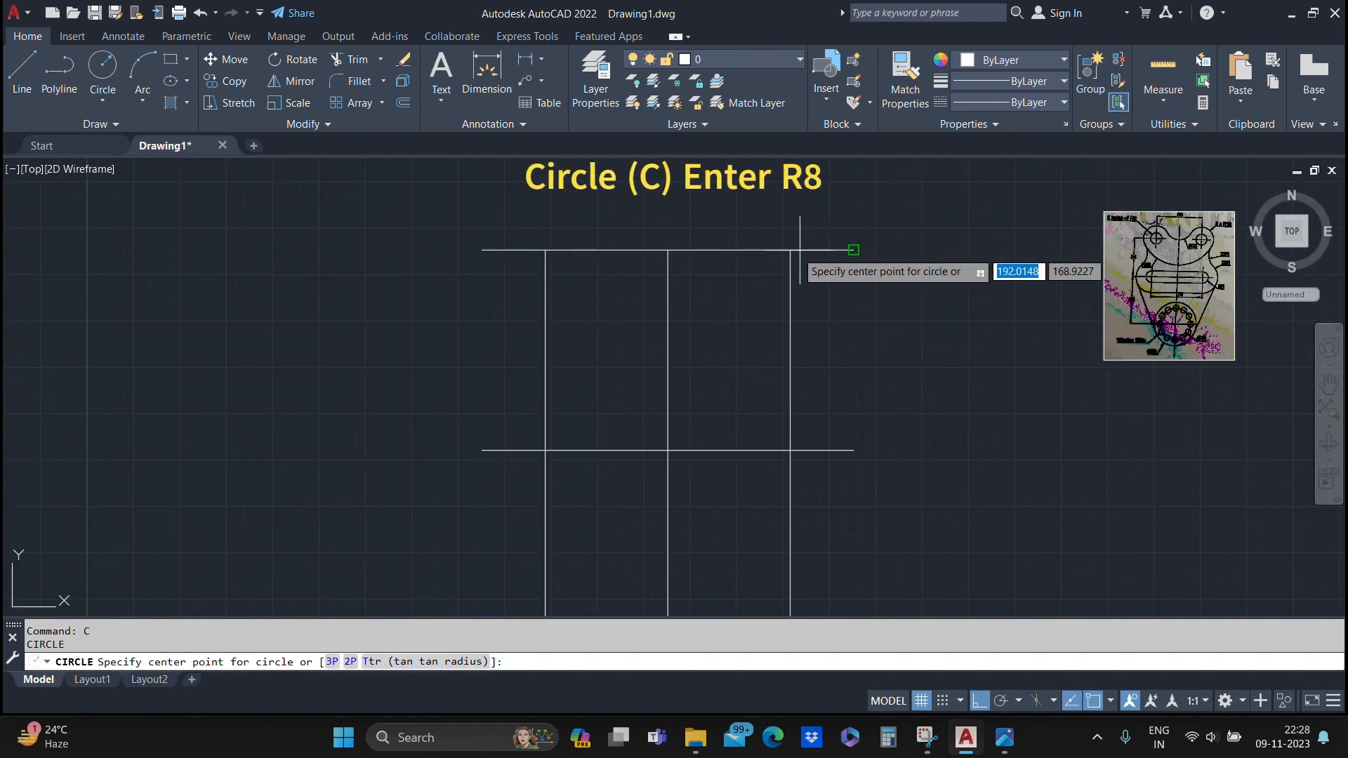
scroll(782, 253, "up", 4)
left_click(804, 246)
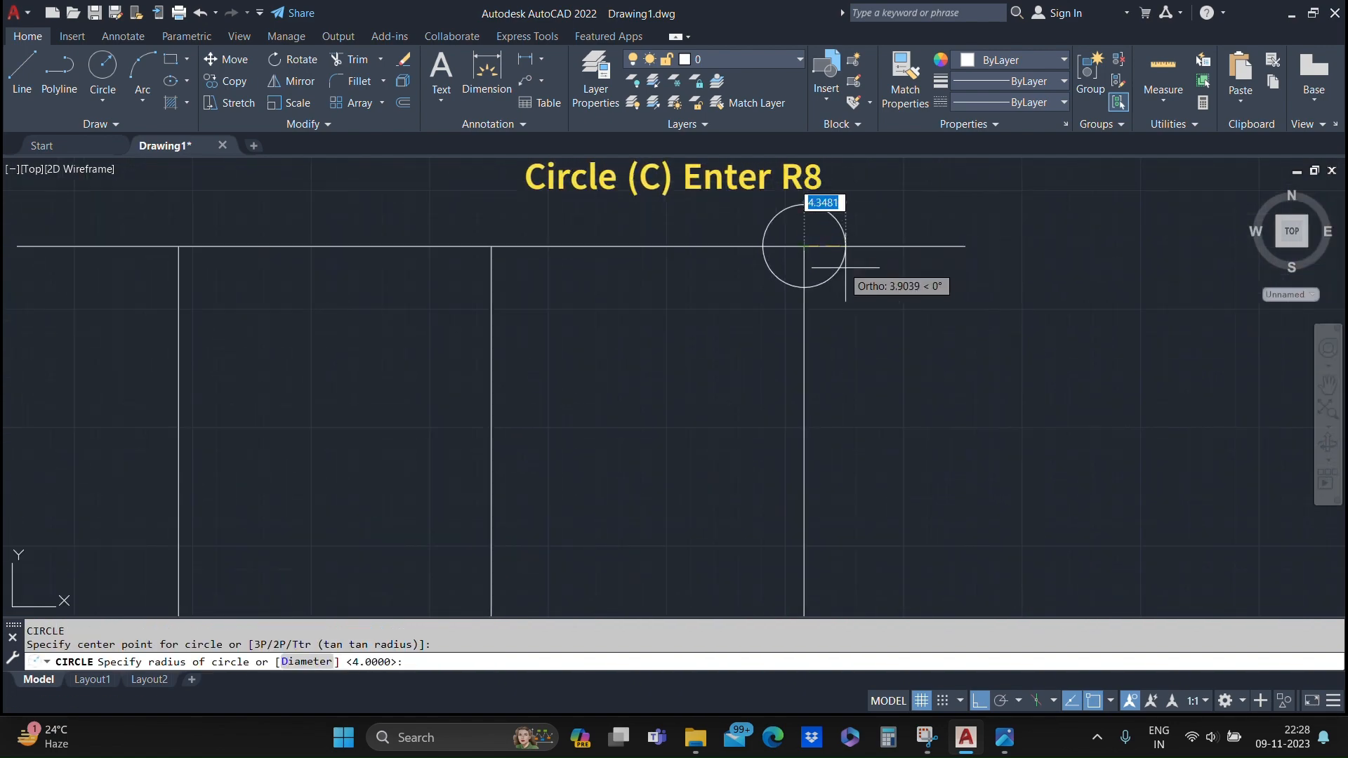
type("8")
key("Return")
scroll(772, 288, "down", 4)
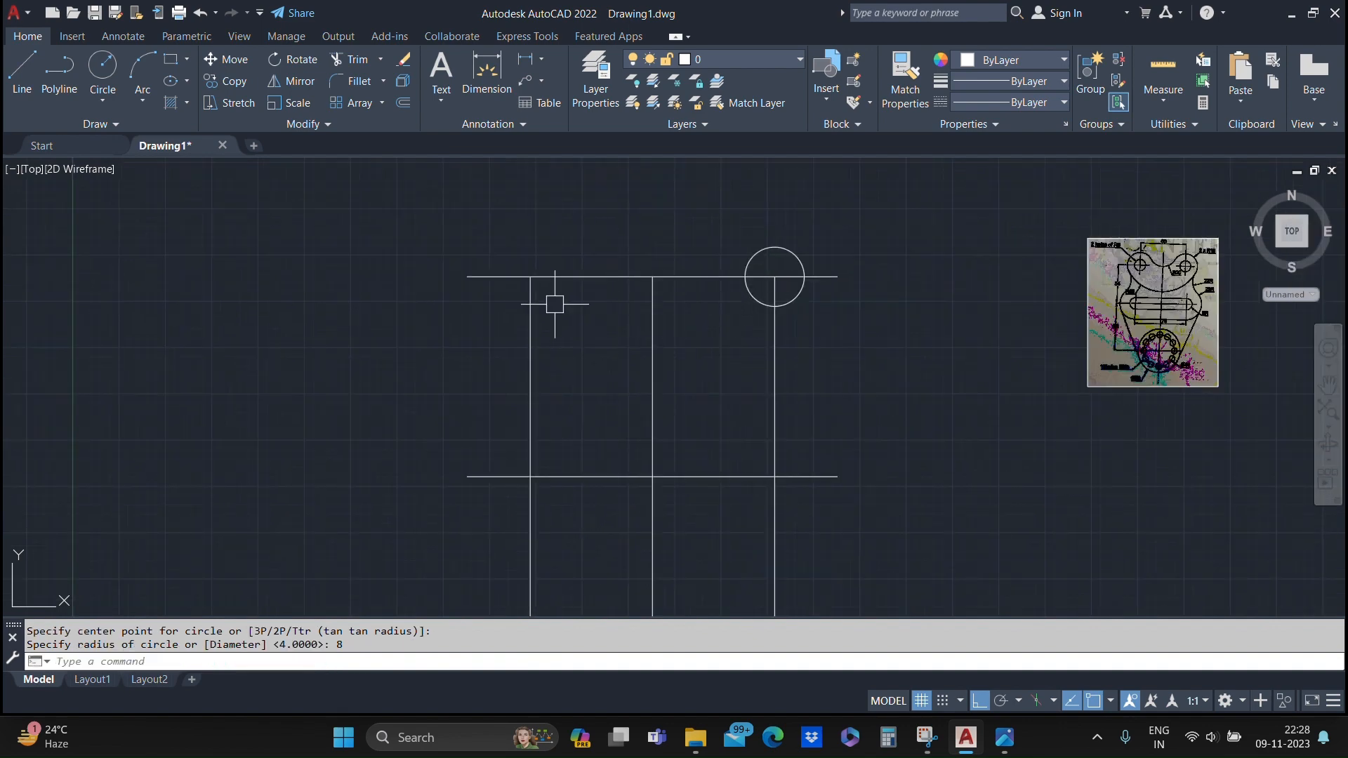
Step: Draw a circle of radius 8 centred where the left vertical line meets the top horizontal line
scroll(510, 291, "up", 6)
scroll(510, 290, "up", 2)
middle_click_drag(509, 290, 514, 378)
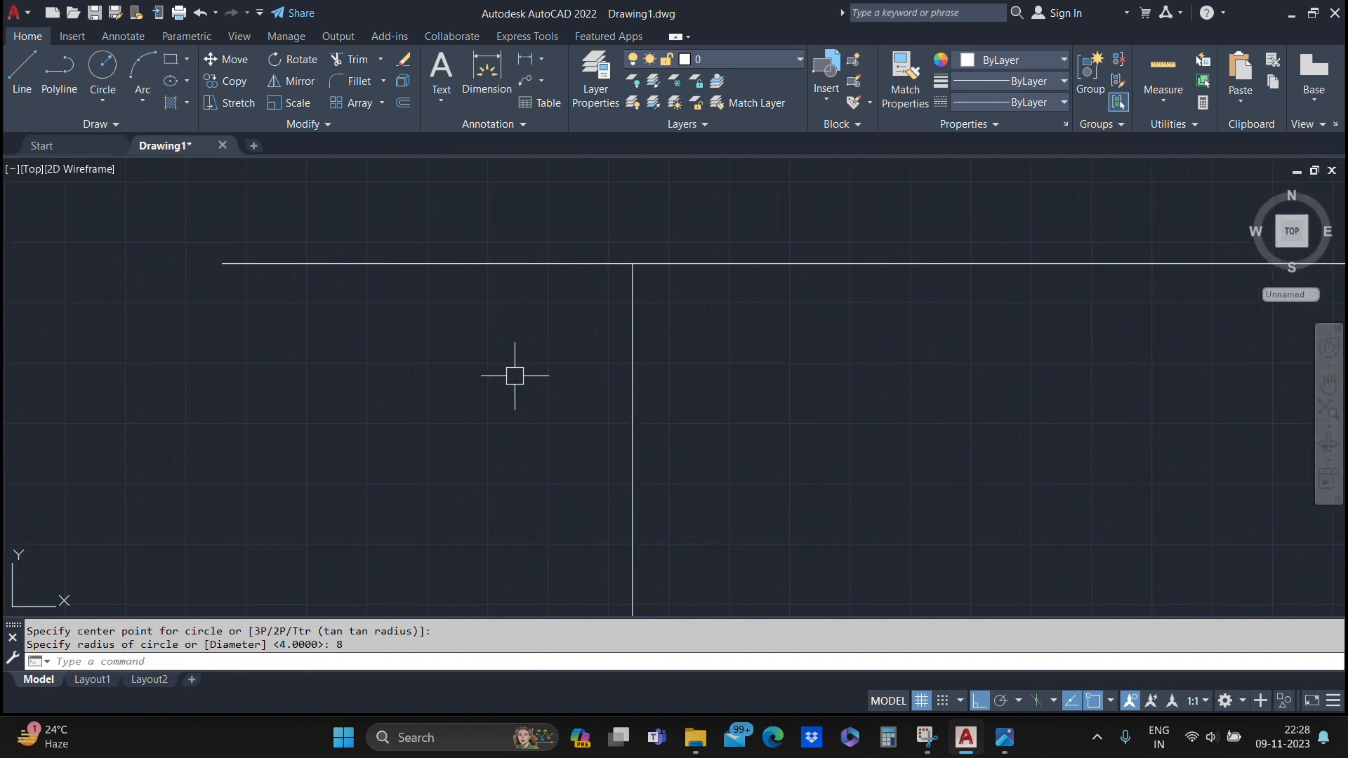
type("c")
key("Return")
left_click(633, 263)
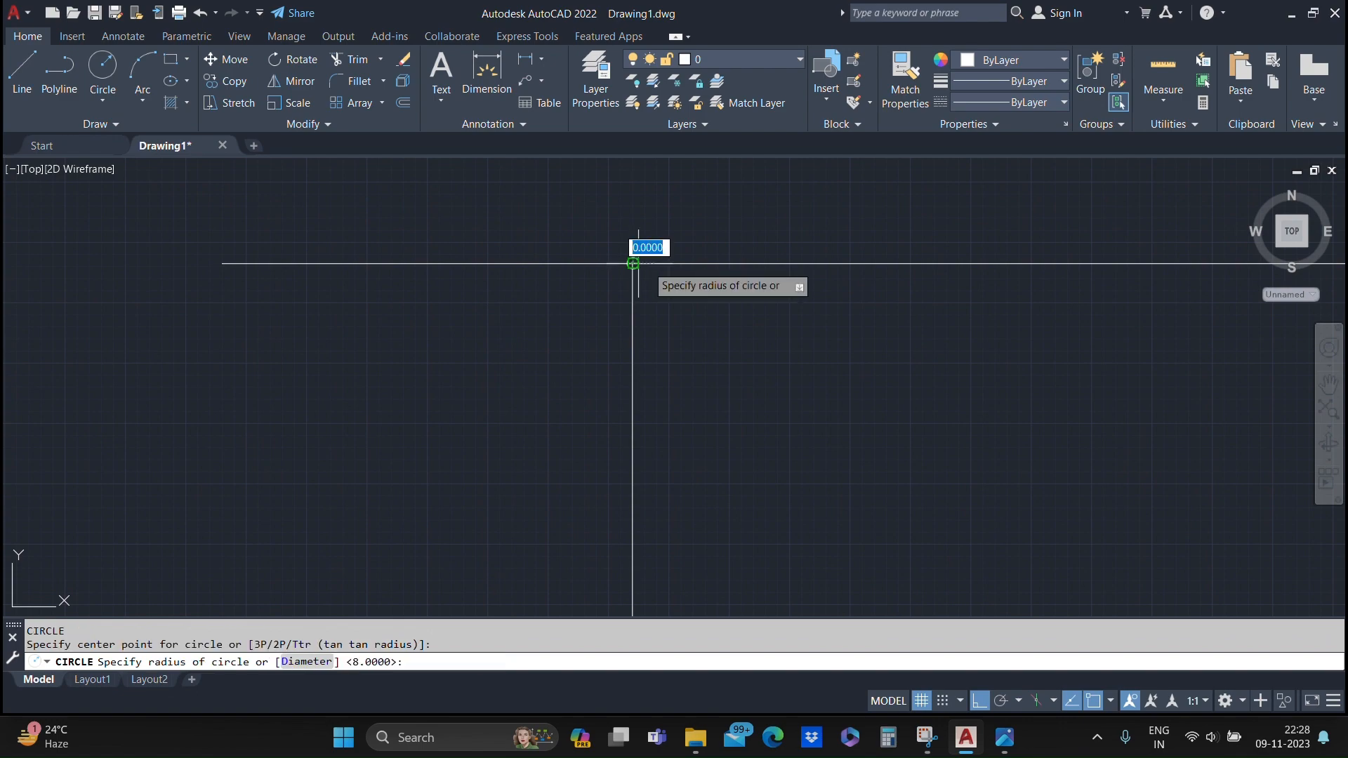
type("8")
key("Return")
scroll(717, 301, "down", 5)
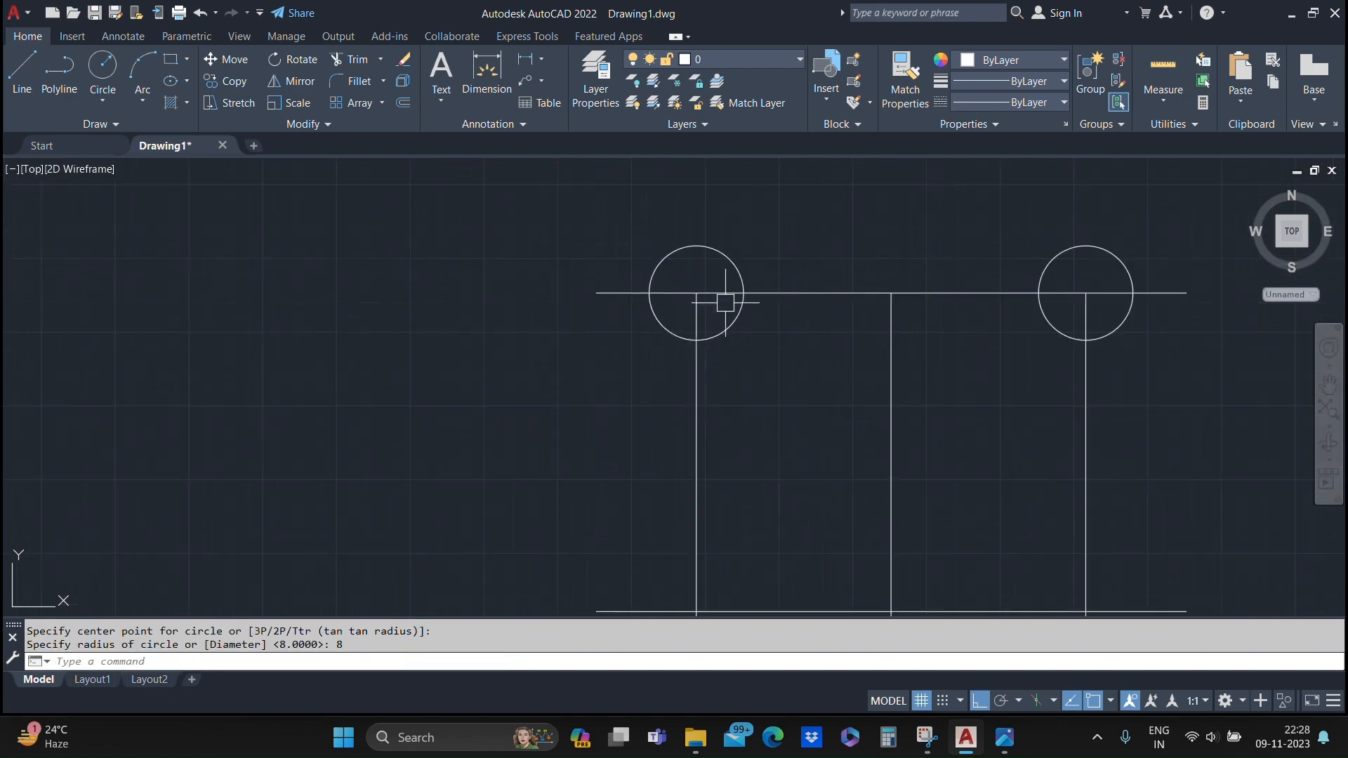
Step: Draw a circle of radius 18 concentric with the right R8 circle on the top horizontal line
middle_click_drag(888, 340, 418, 407)
scroll(1101, 327, "up", 3)
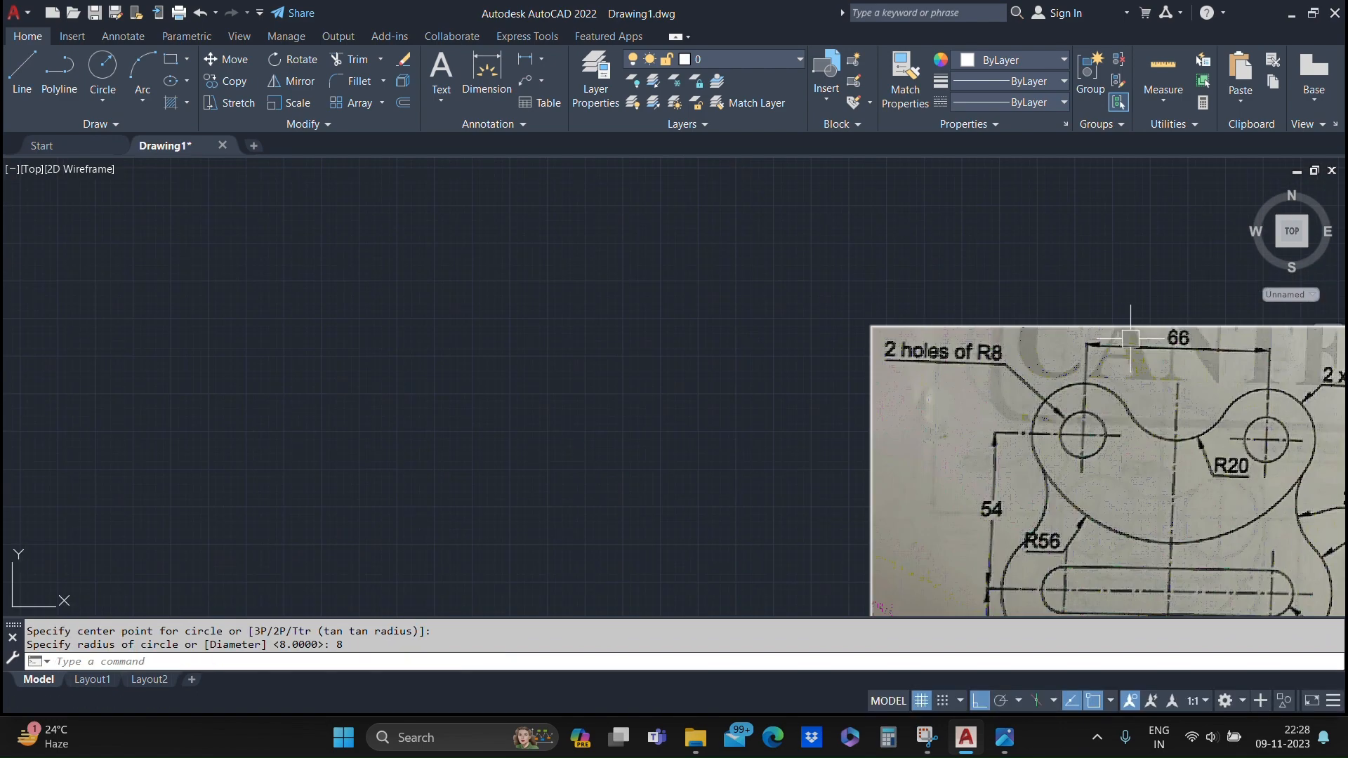
middle_click_drag(1101, 327, 875, 296)
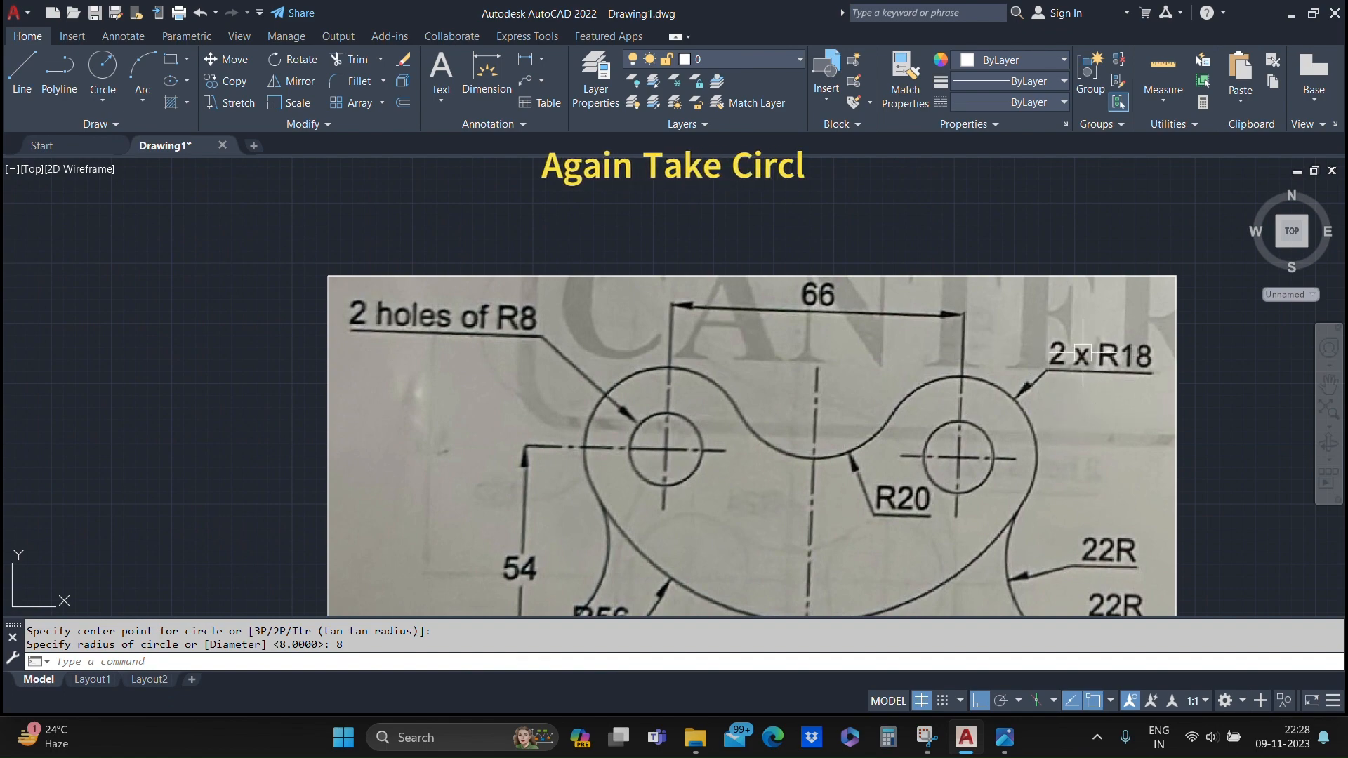
scroll(920, 398, "down", 4)
middle_click_drag(644, 399, 929, 347)
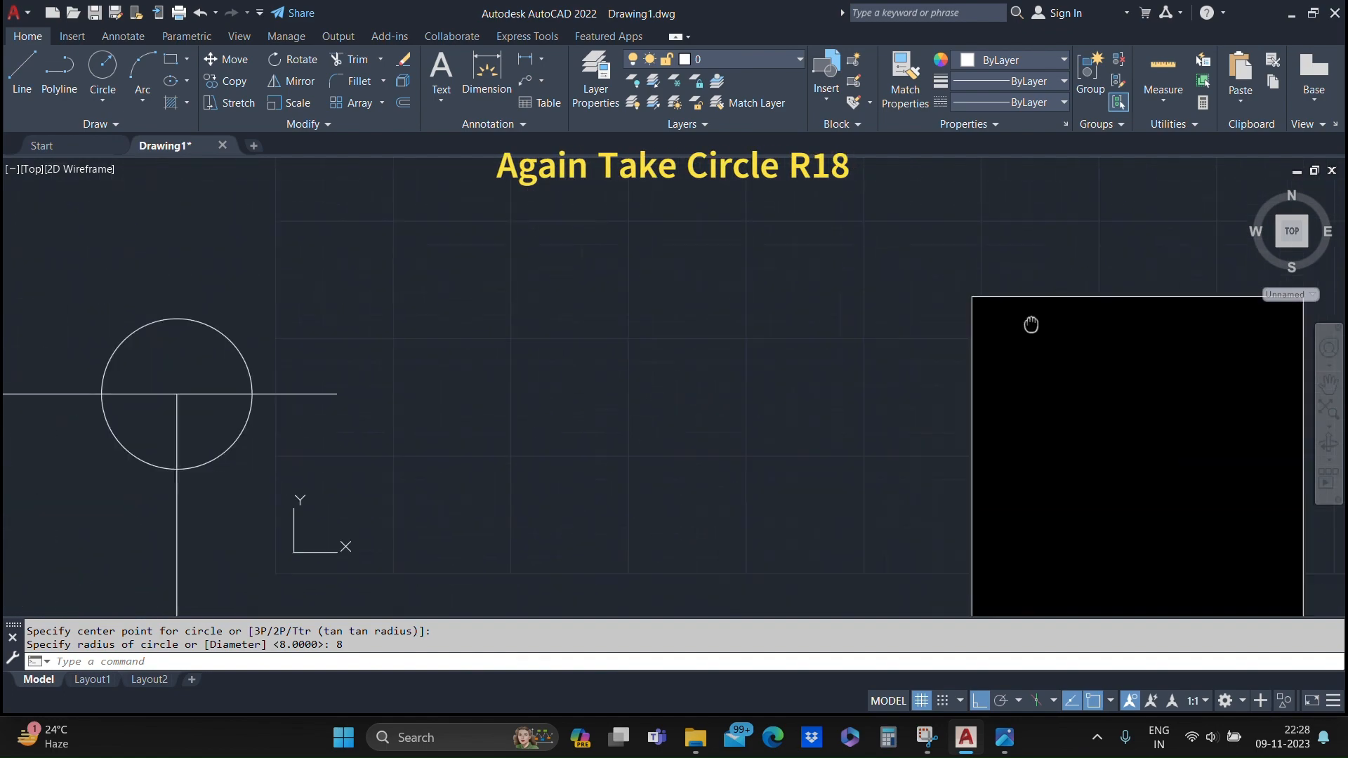
middle_click_drag(487, 368, 782, 306)
middle_click_drag(387, 344, 598, 342)
type("c")
key("Return")
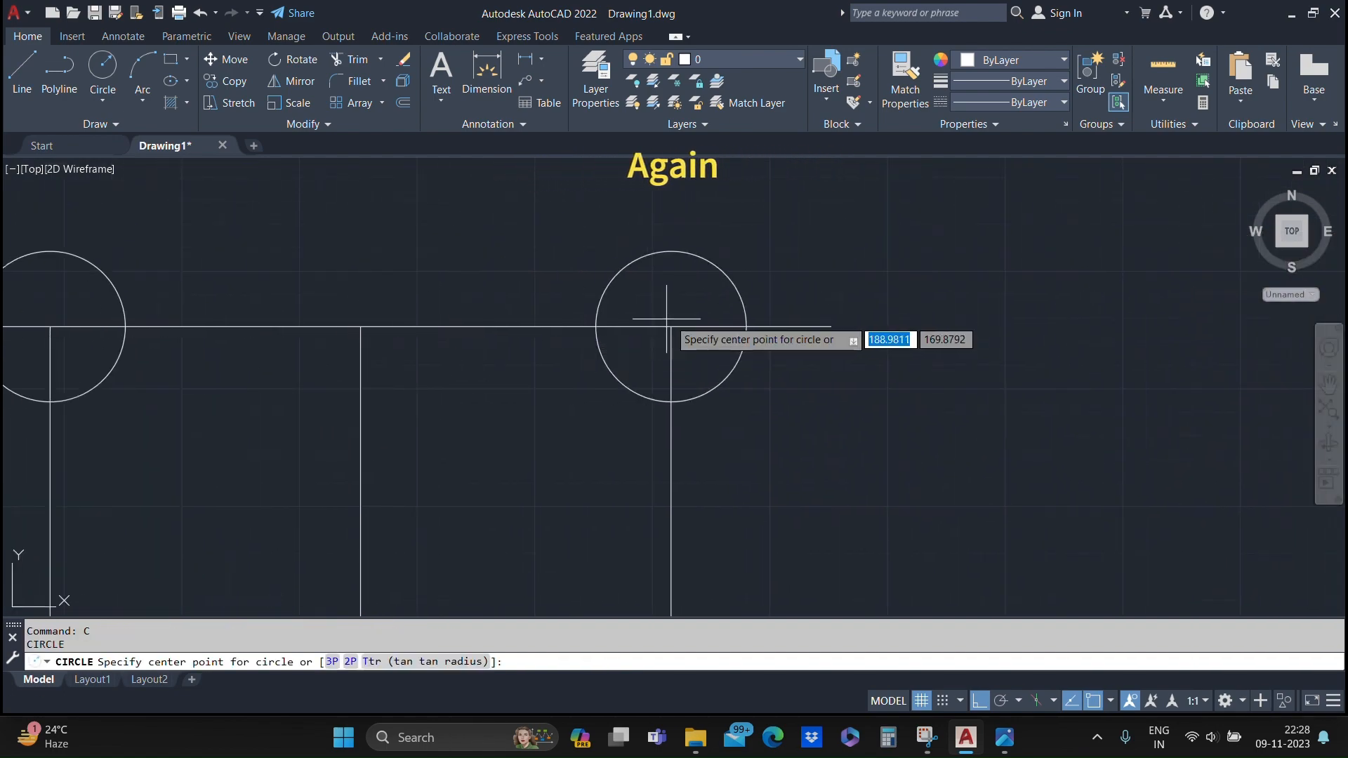
left_click(671, 327)
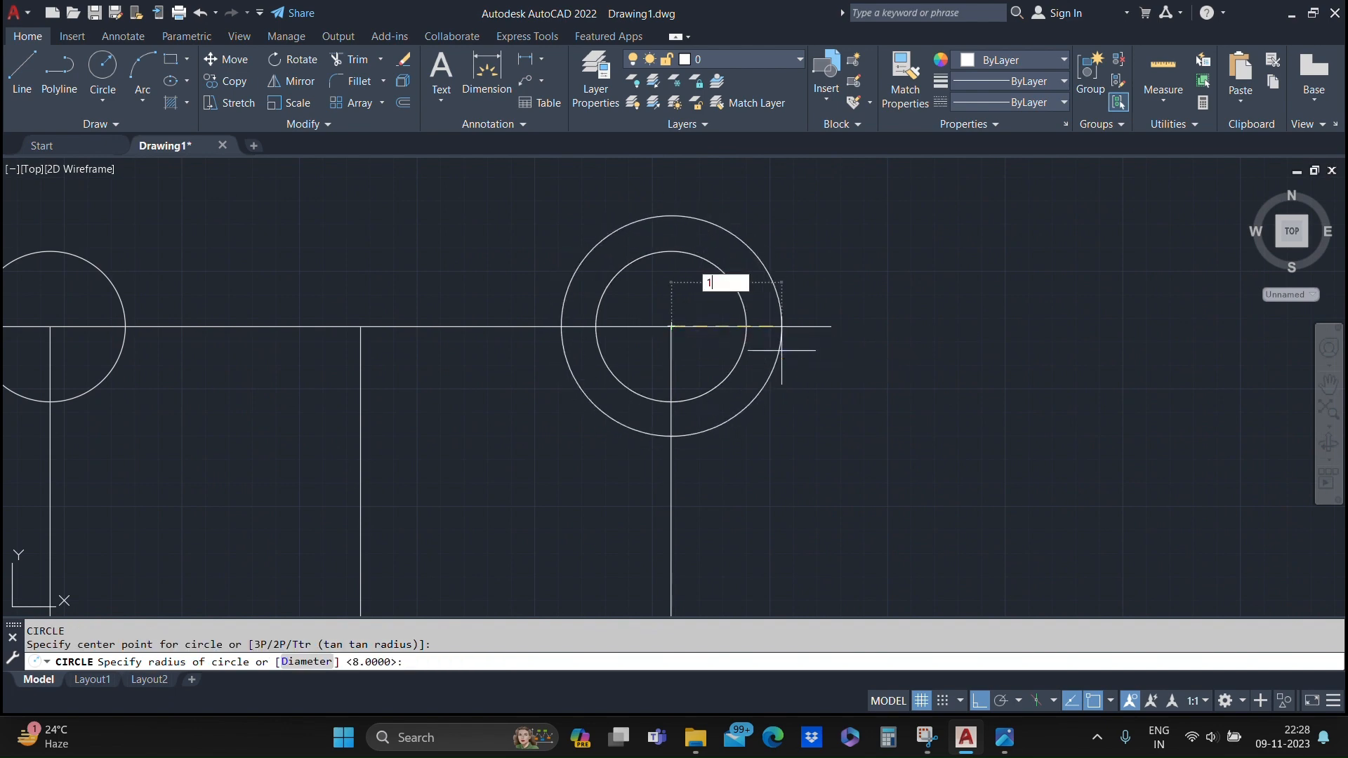
type("18")
key("Return")
Step: Draw a circle of radius 18 concentric with the left R8 circle
middle_click_drag(361, 323, 499, 358)
key("Return")
left_click(601, 359)
key("Return")
scroll(827, 391, "down", 5)
scroll(793, 467, "up", 6)
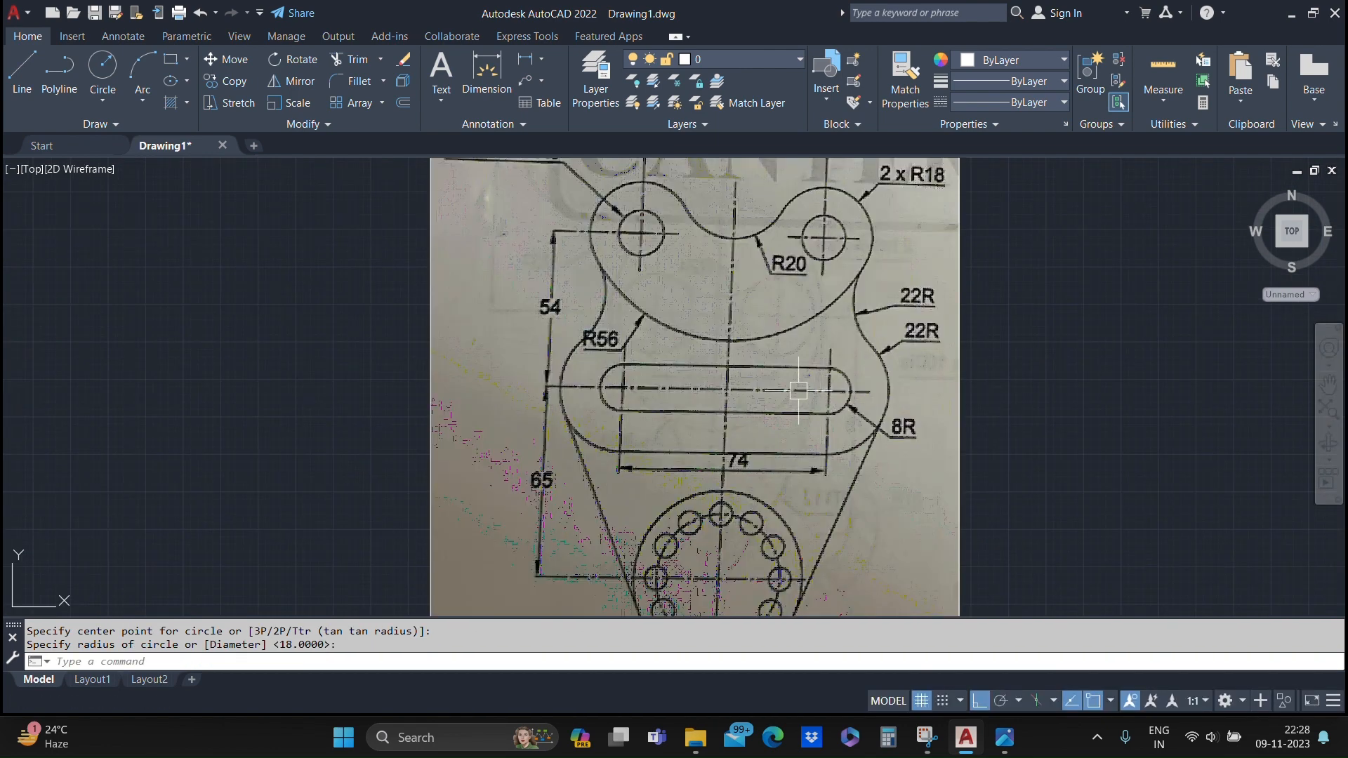
middle_click_drag(689, 249, 688, 295)
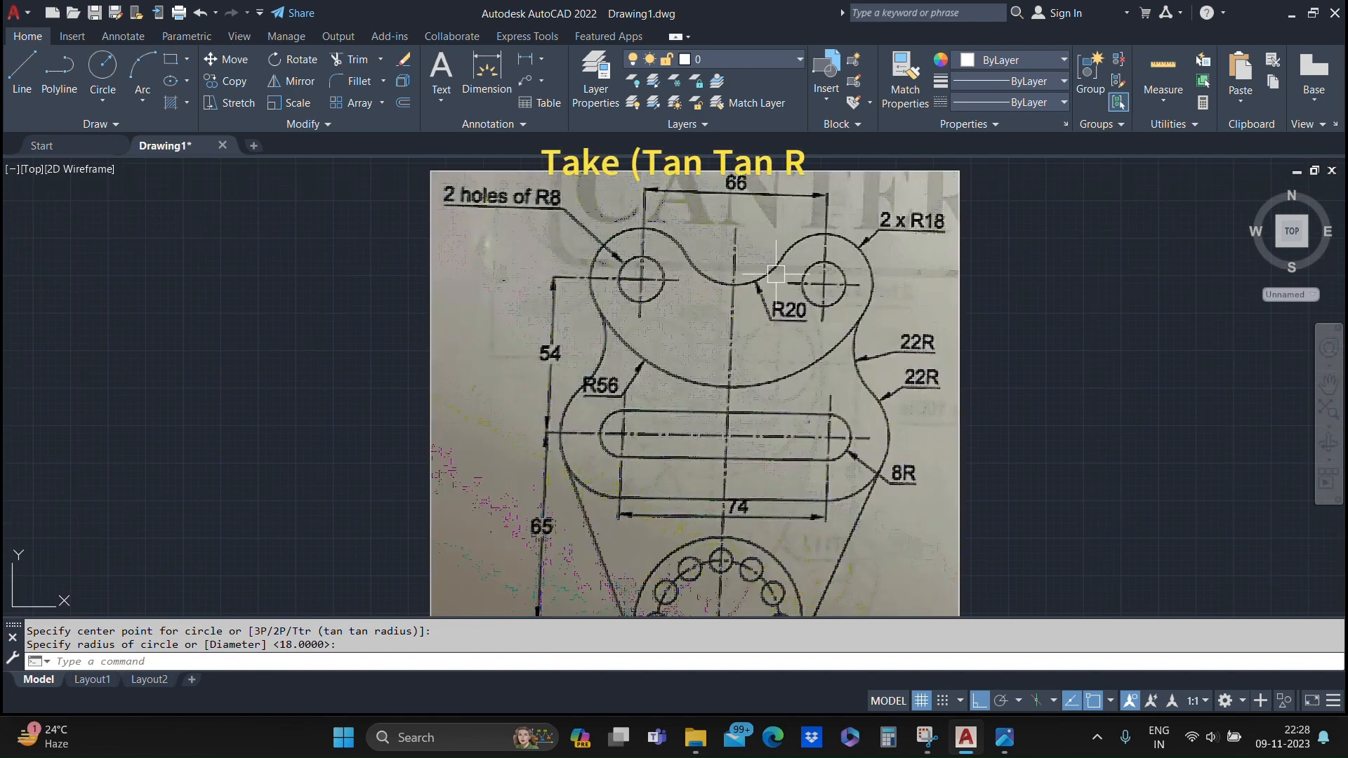
scroll(775, 274, "down", 5)
middle_click_drag(397, 398, 962, 482)
type("c")
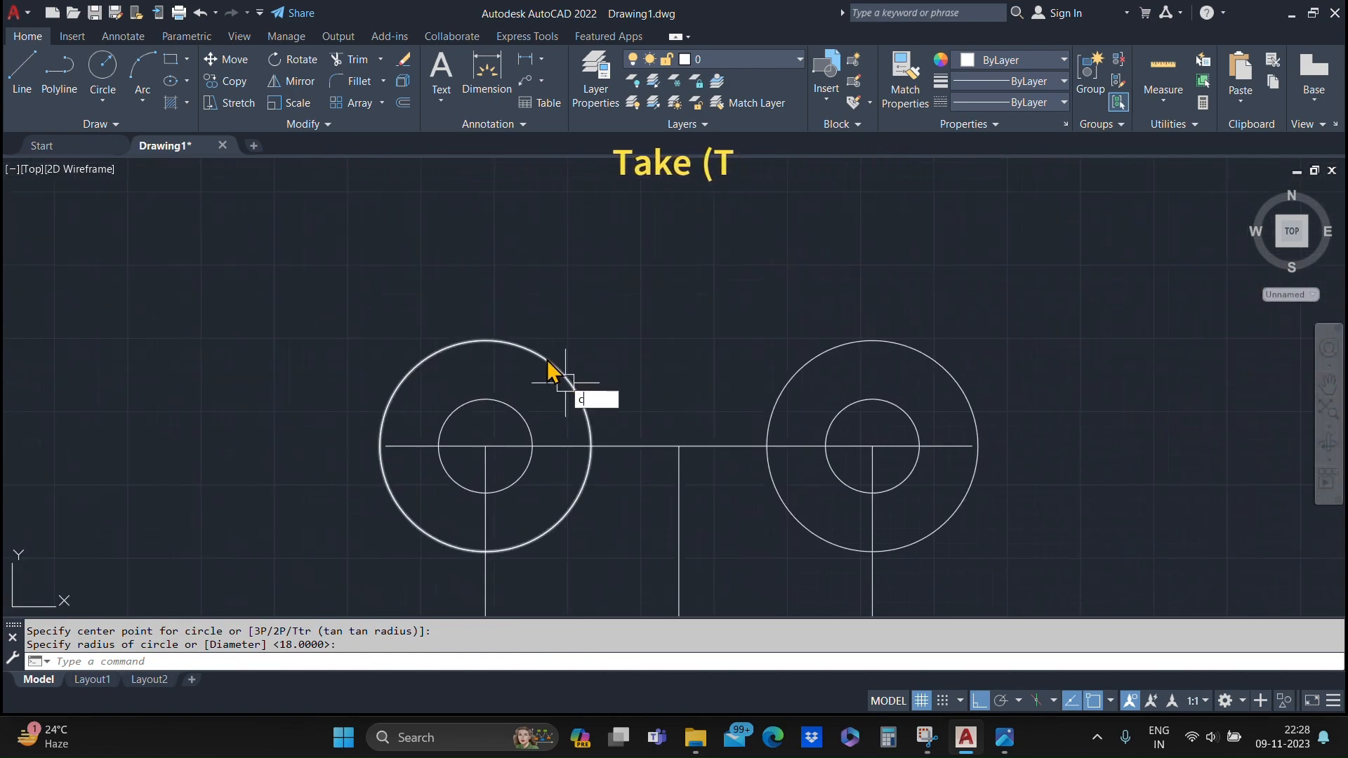
key("Return")
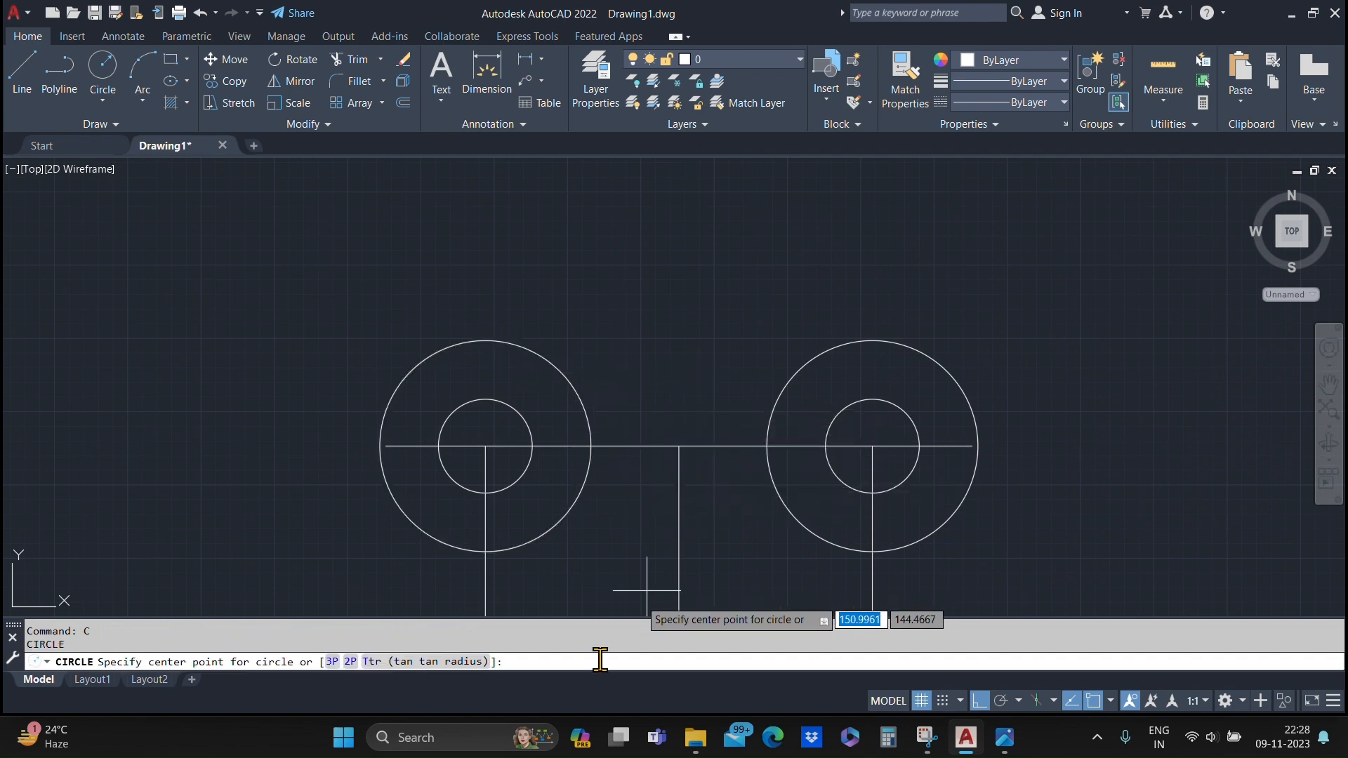
left_click(437, 663)
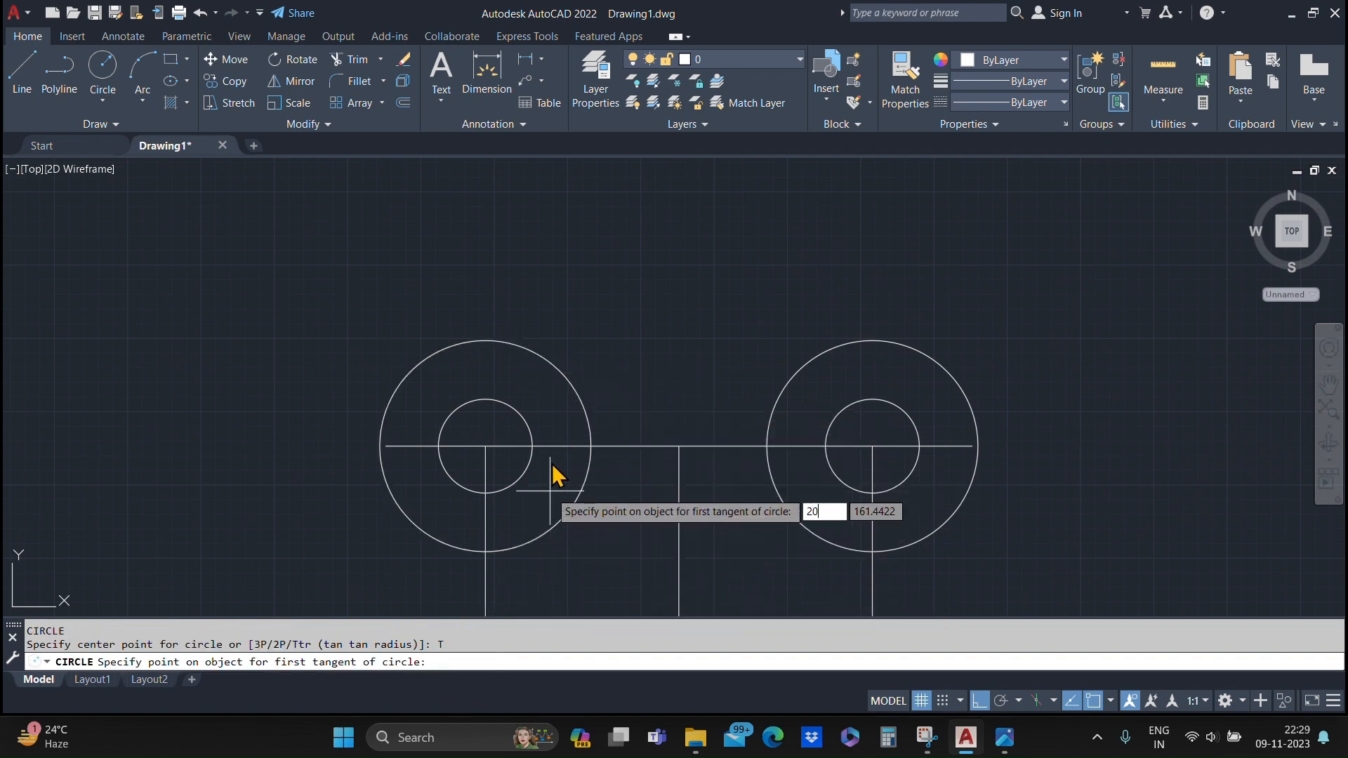
key("Return")
key("Escape")
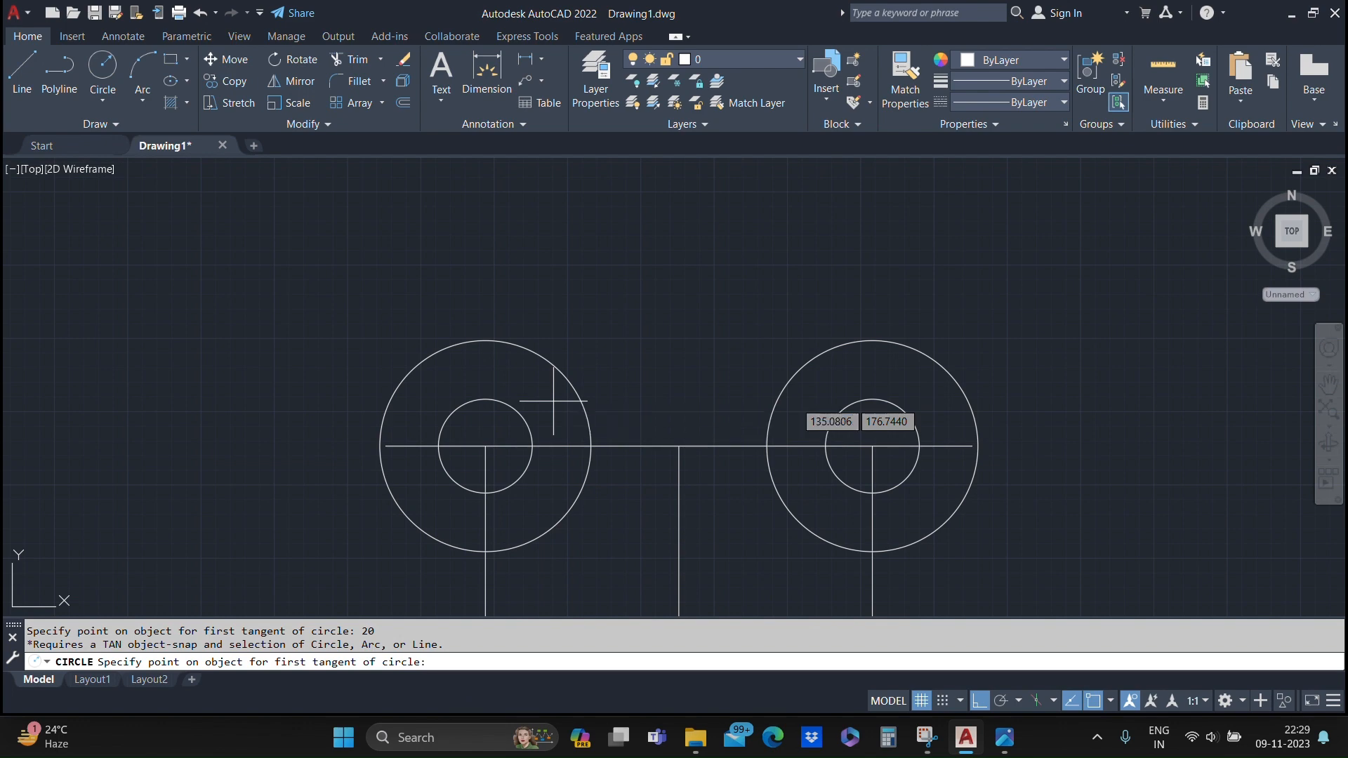
Step: Draw a tangent-tangent-radius circle of radius 20 touching the upper inner sides of both R18 circles
type("c")
key("Return")
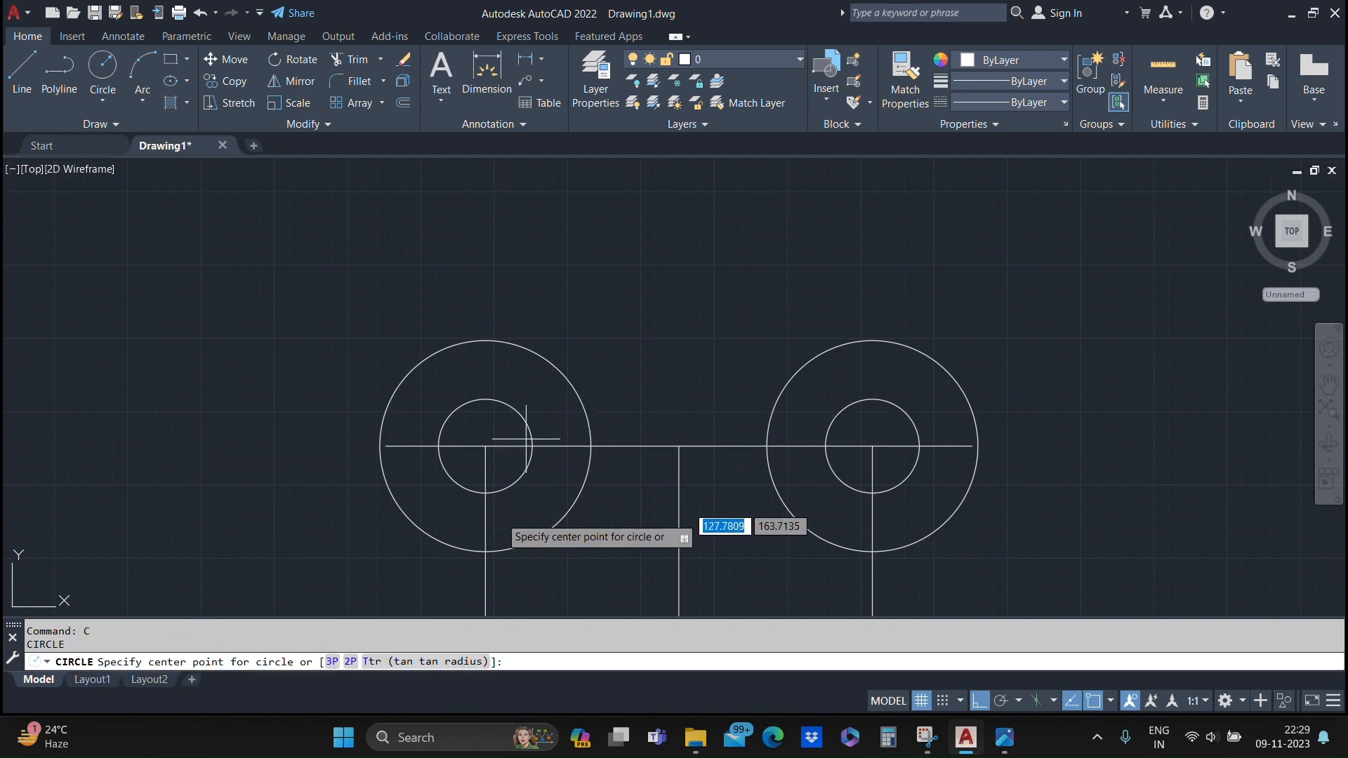
left_click(423, 662)
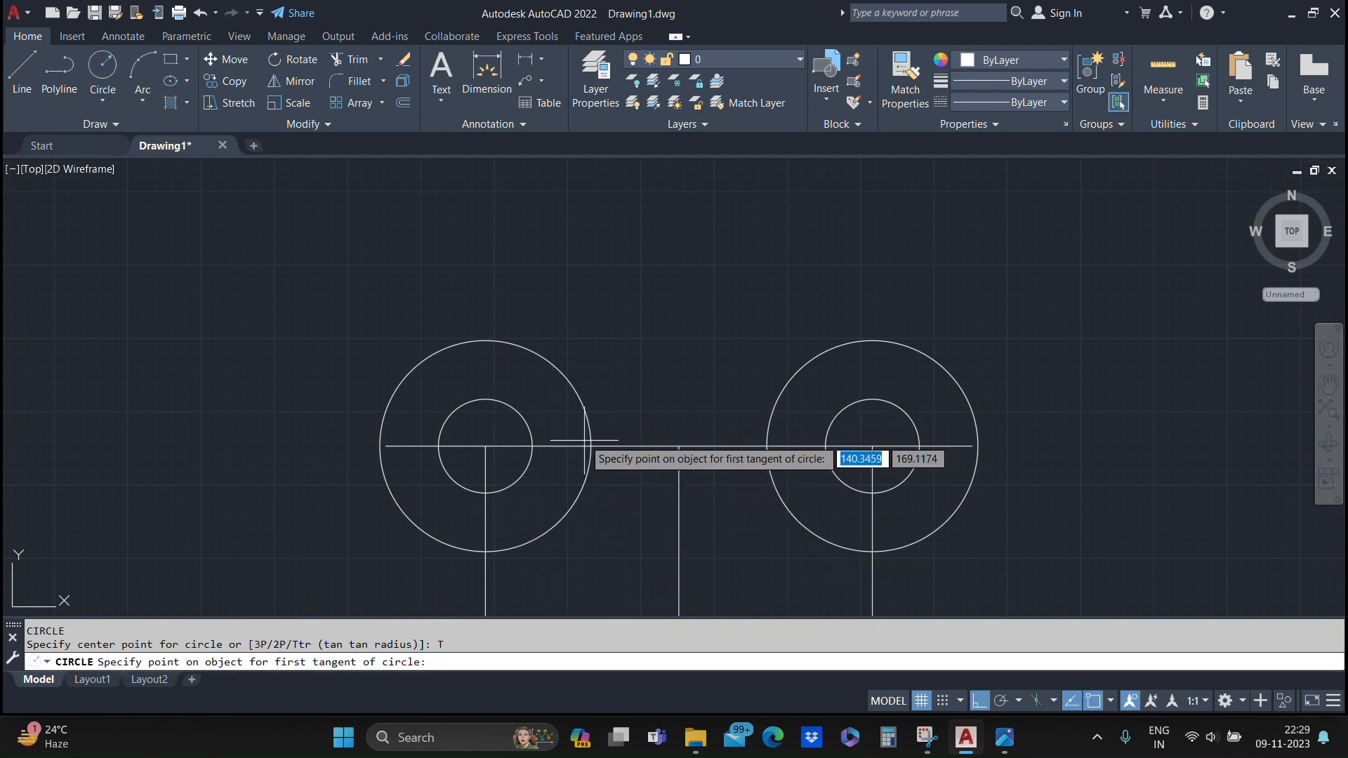
left_click(554, 369)
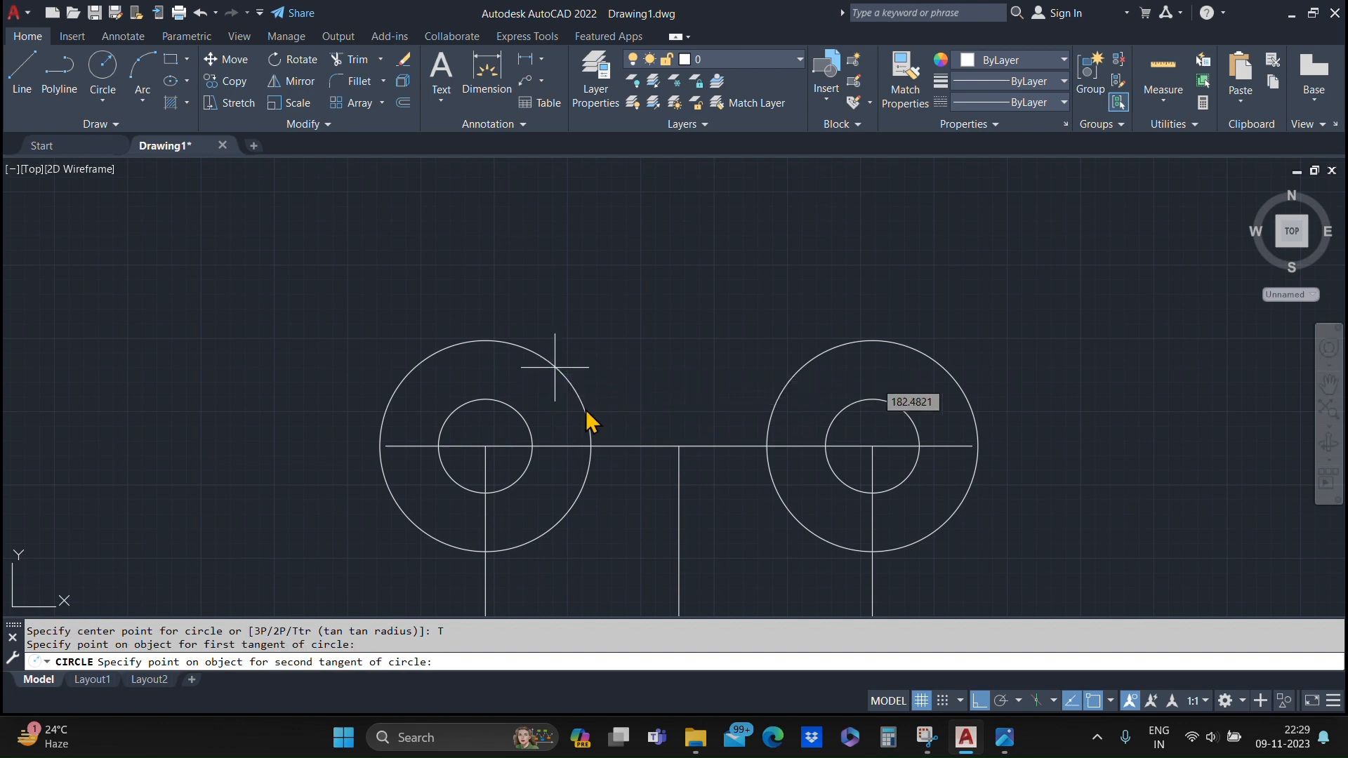
left_click(788, 380)
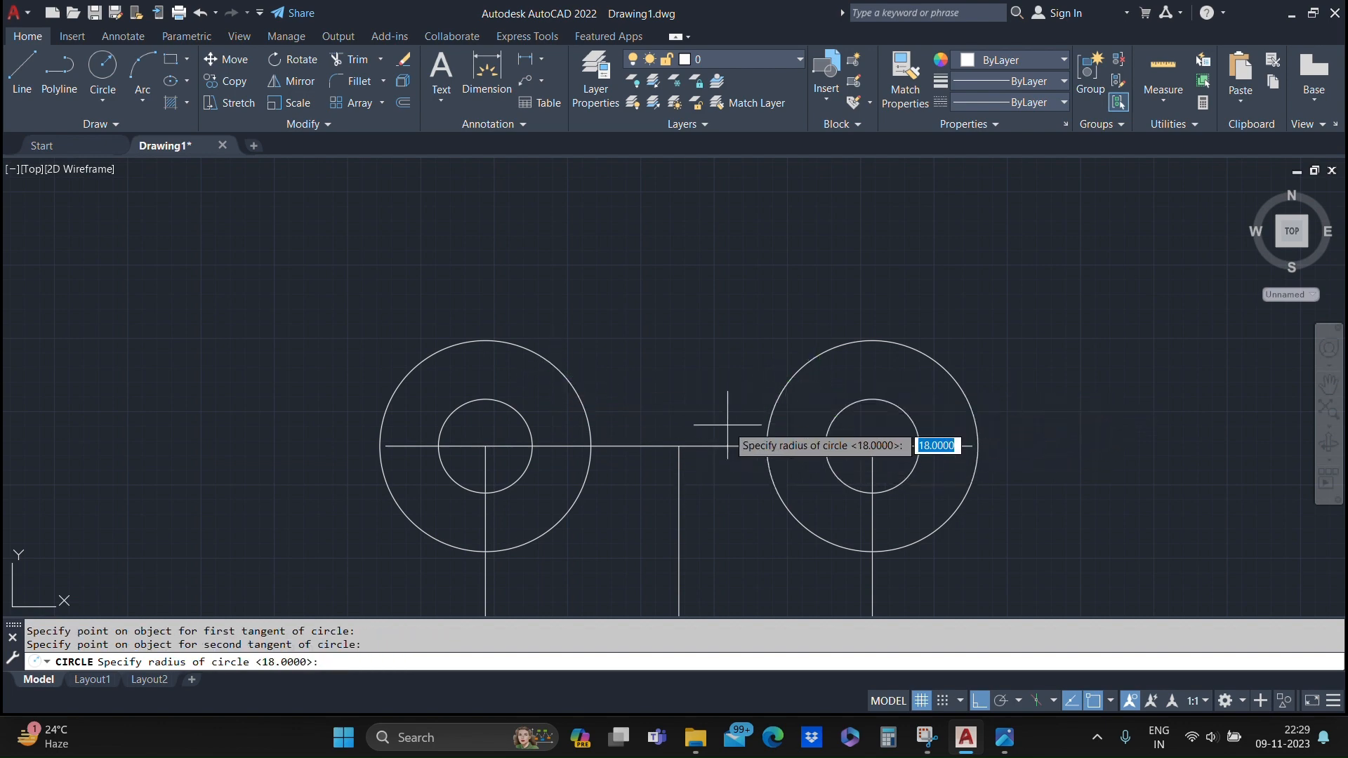
key("Return")
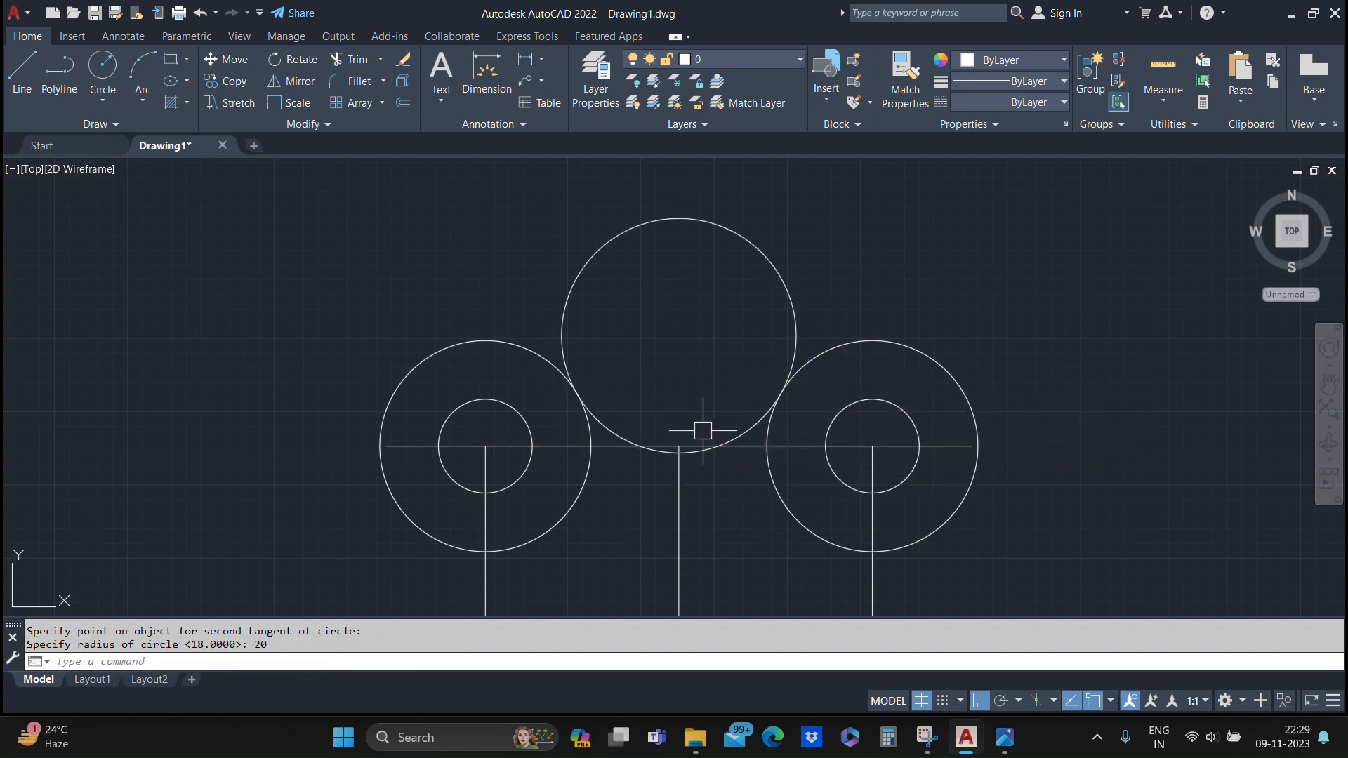
Step: Trim the upper part of the R20 circle, keeping the lower arc between the two R18 circles
type("tr")
key("Return")
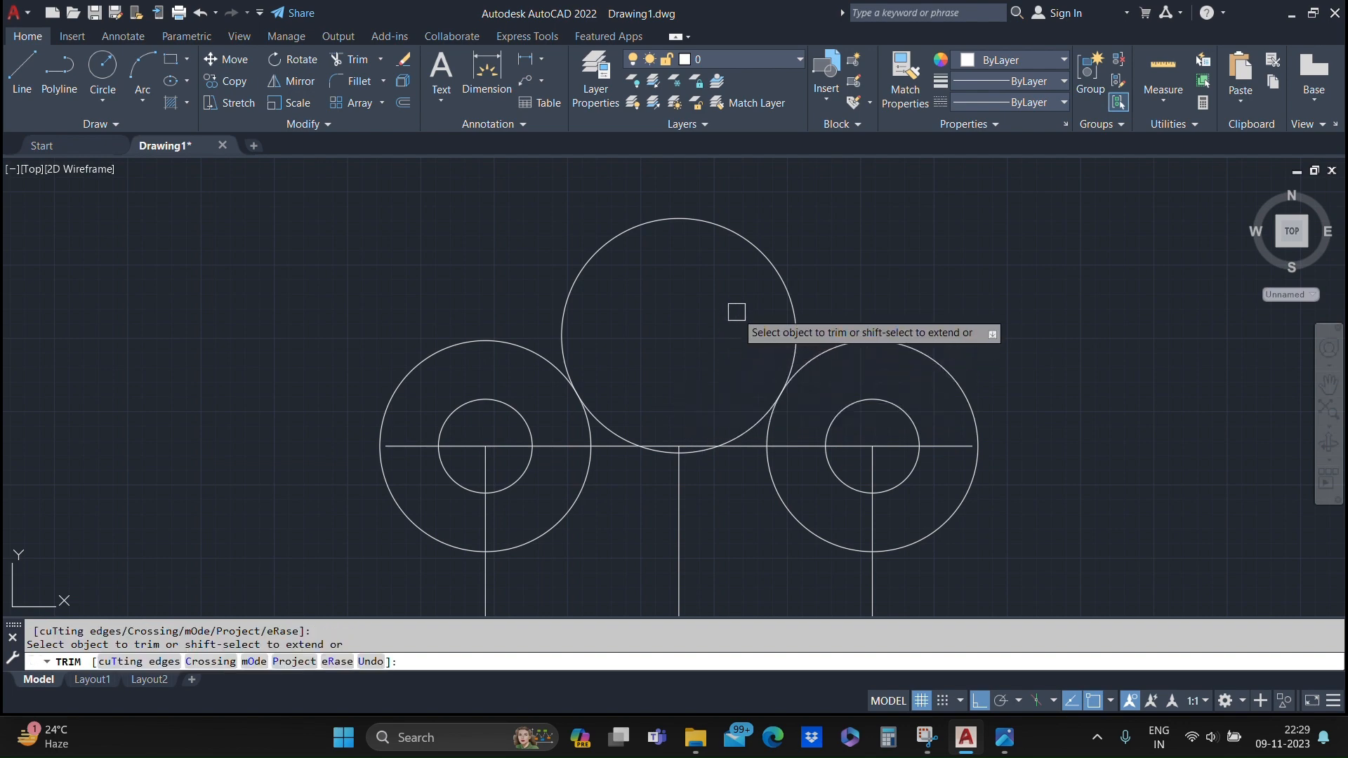
left_click(777, 282)
scroll(778, 285, "down", 4)
key("Escape")
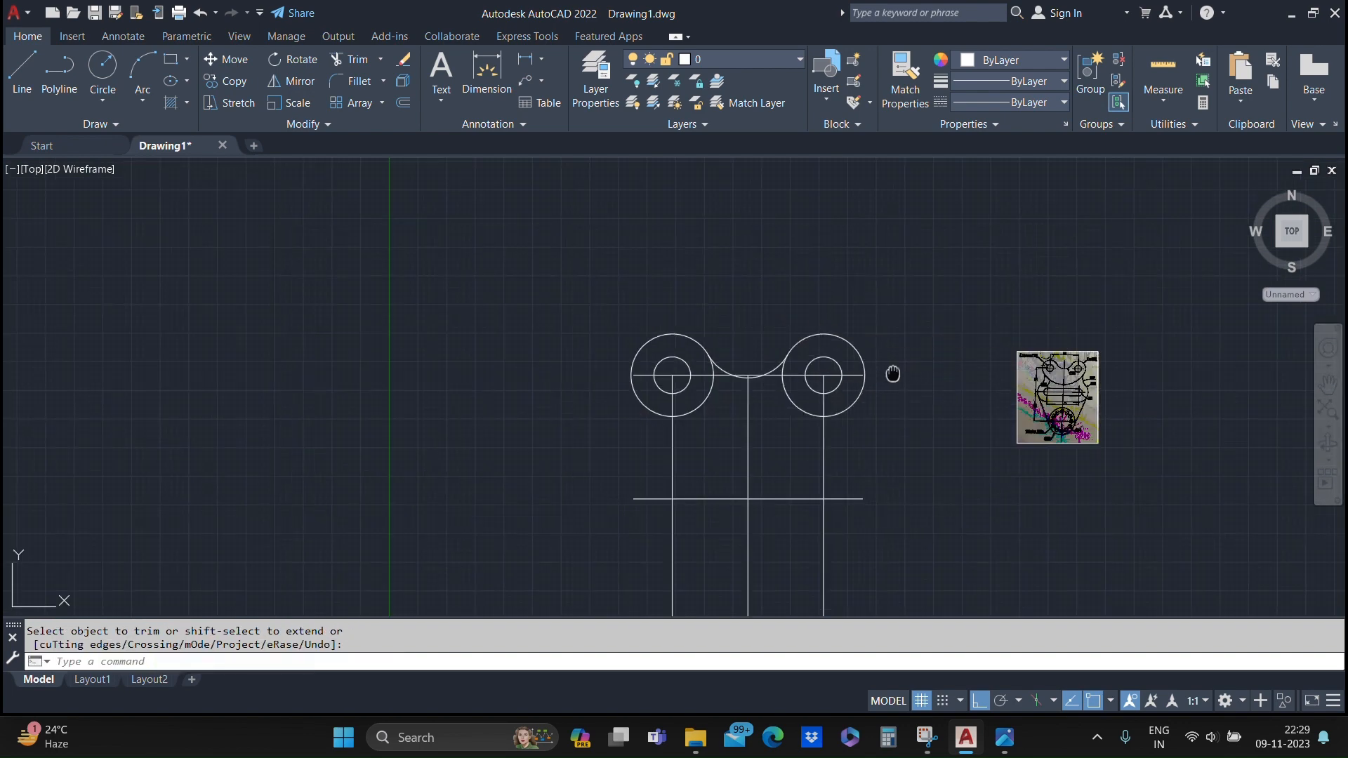
Step: Draw a tangent-tangent-radius circle of radius 56 touching the lower outer sides of both R18 circles
middle_click_drag(894, 373, 744, 373)
scroll(867, 393, "up", 3)
scroll(867, 393, "up", 5)
middle_click_drag(867, 394, 620, 447)
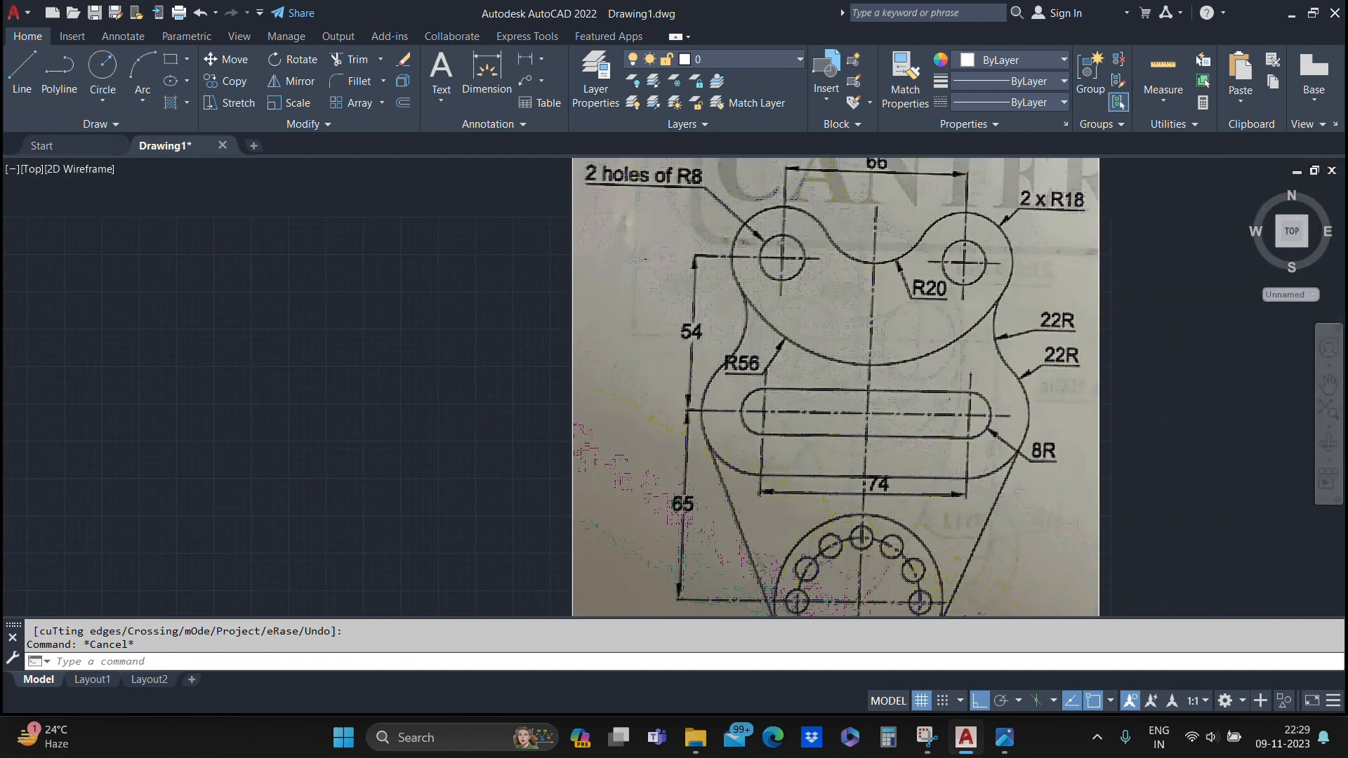
scroll(660, 401, "up", 4)
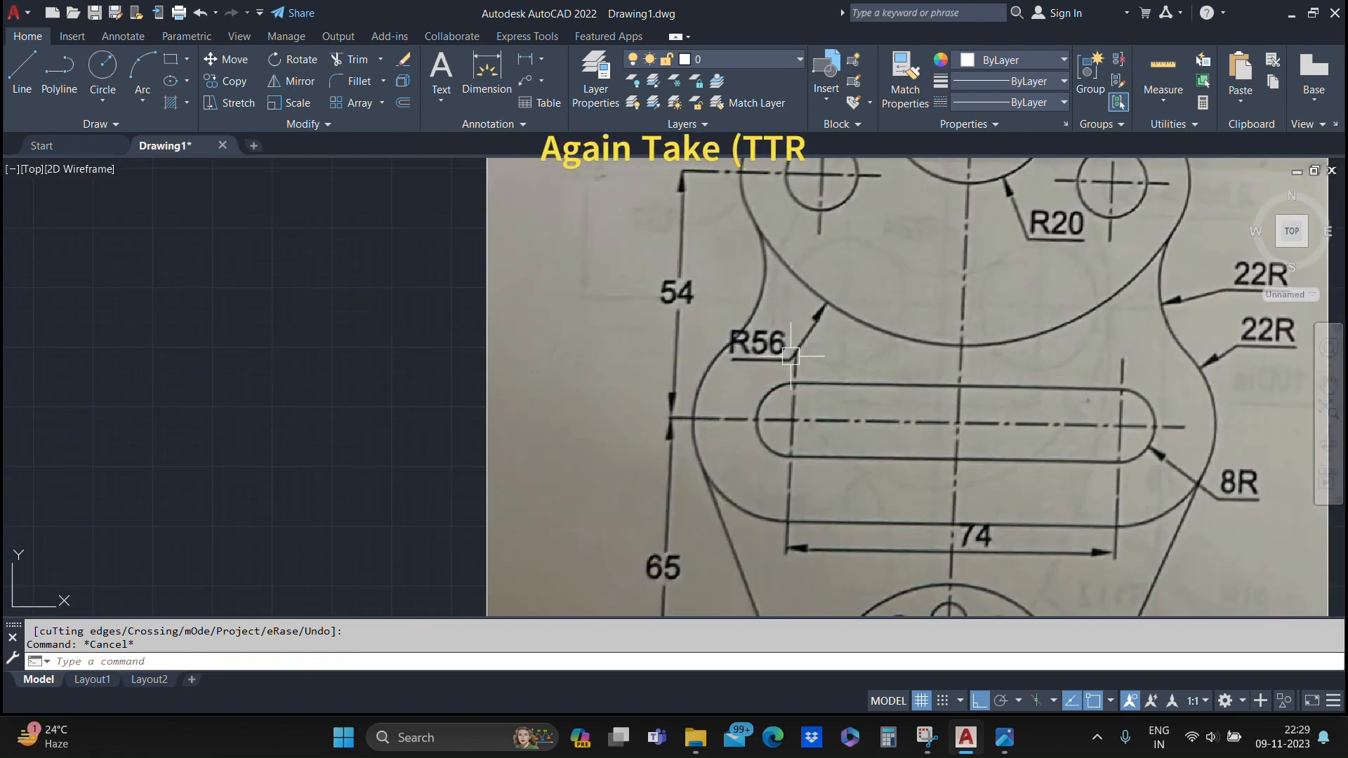
scroll(830, 342, "down", 7)
middle_click_drag(306, 480, 990, 389)
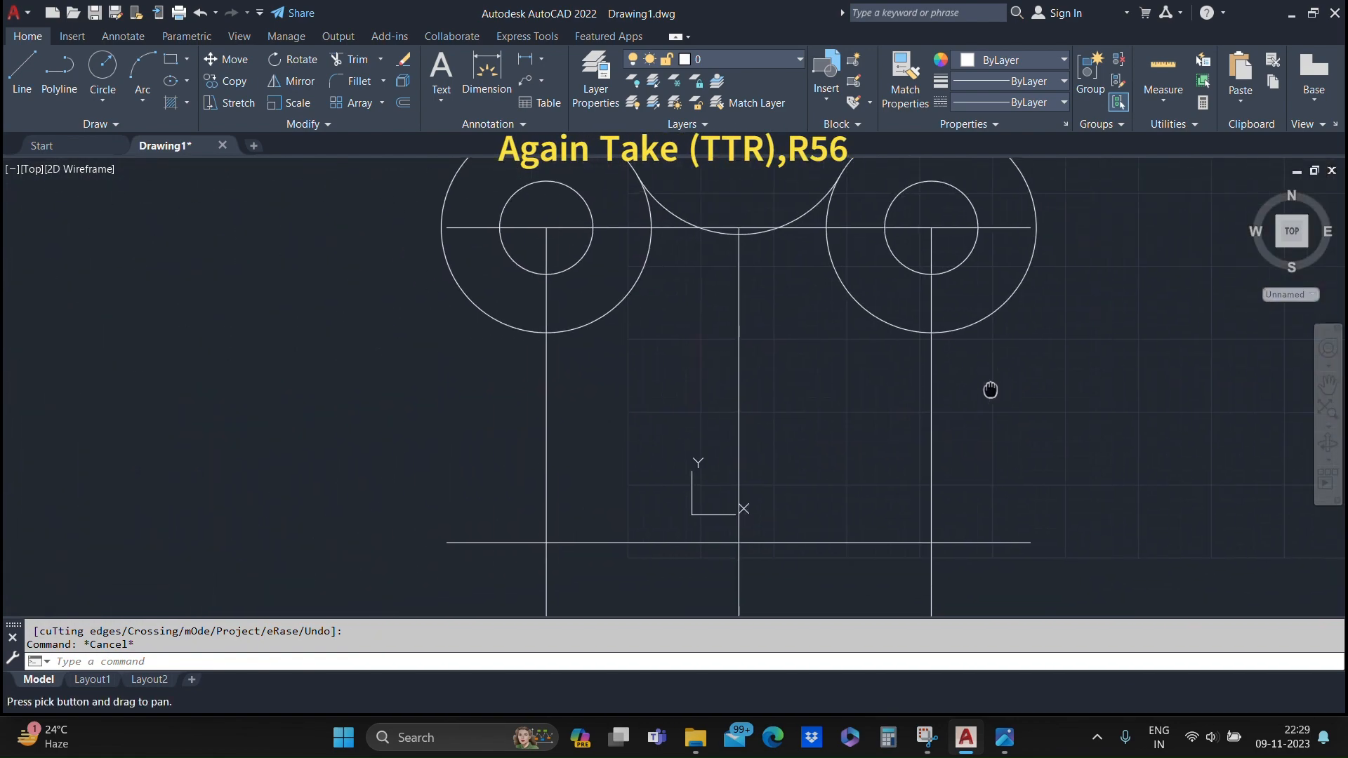
key("Return")
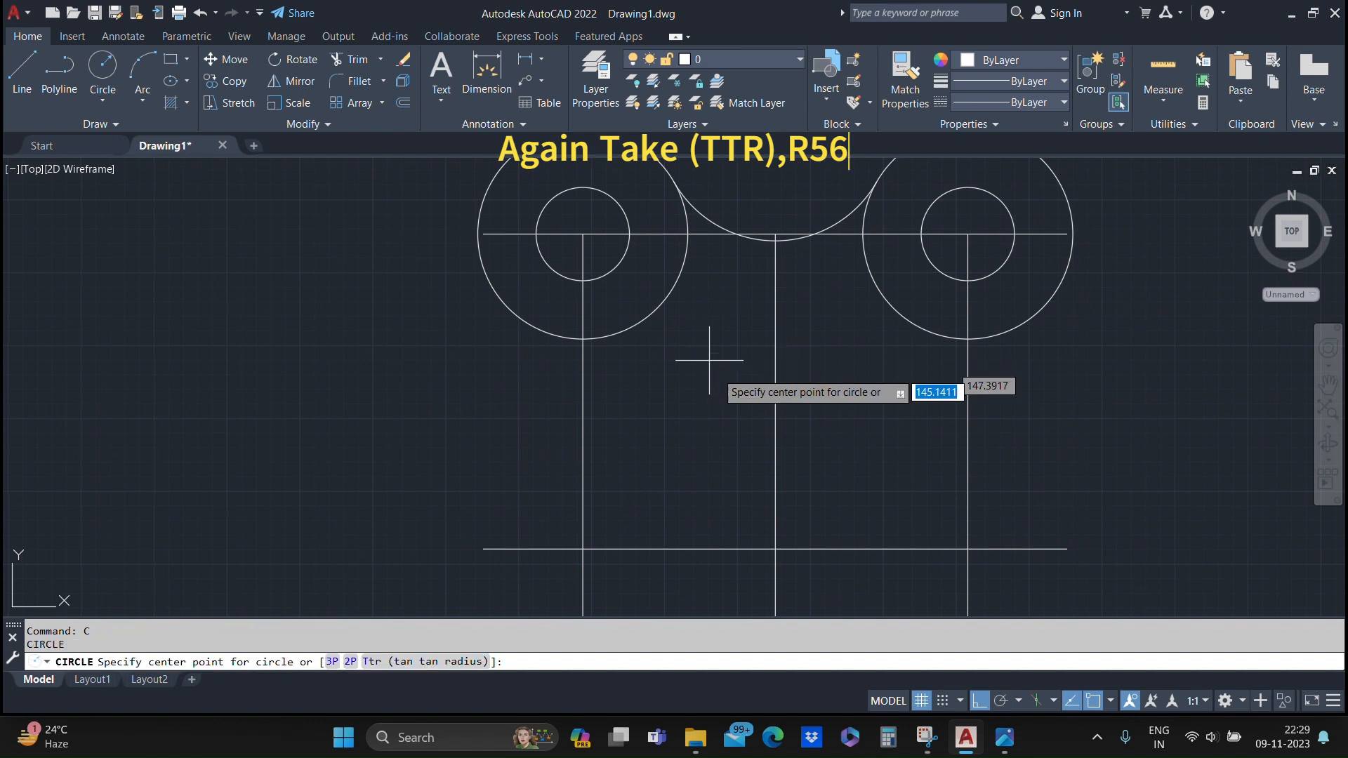
left_click(423, 662)
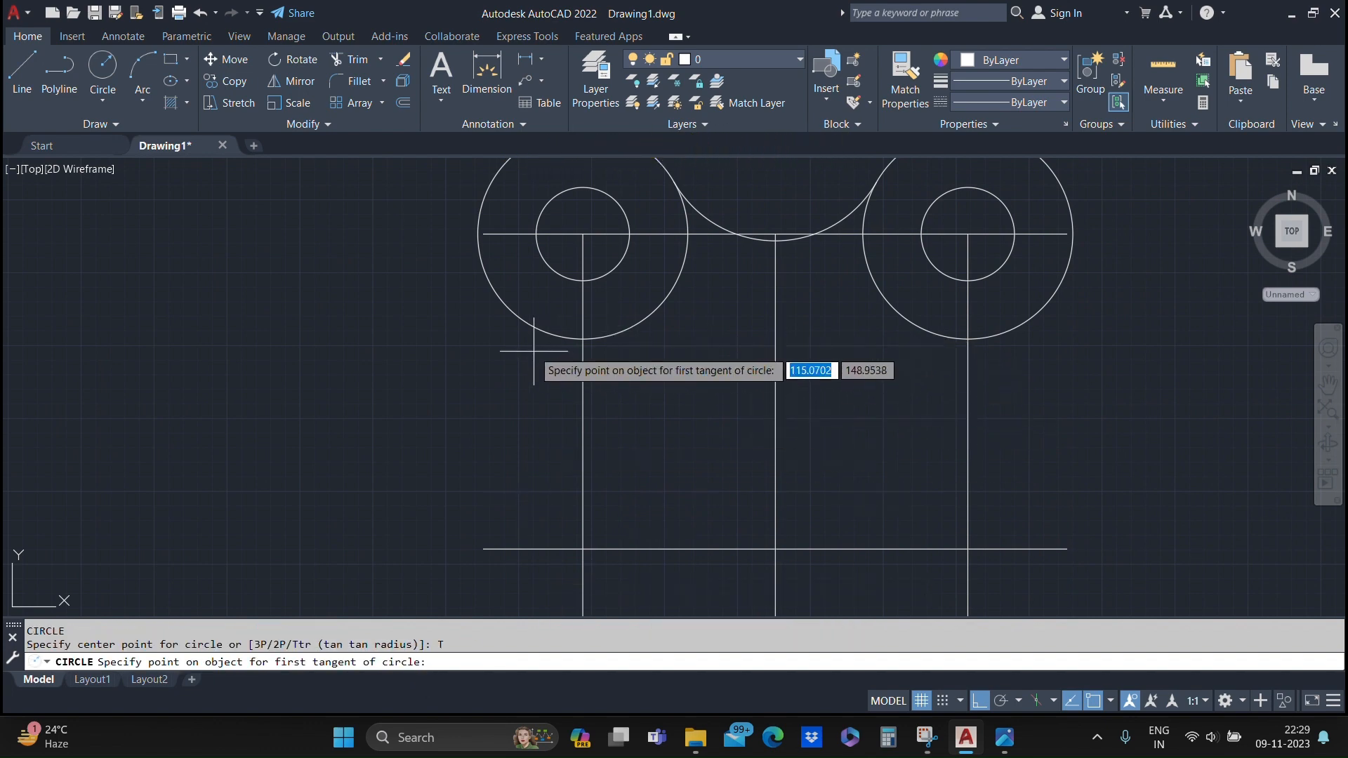
left_click(517, 302)
left_click(1039, 305)
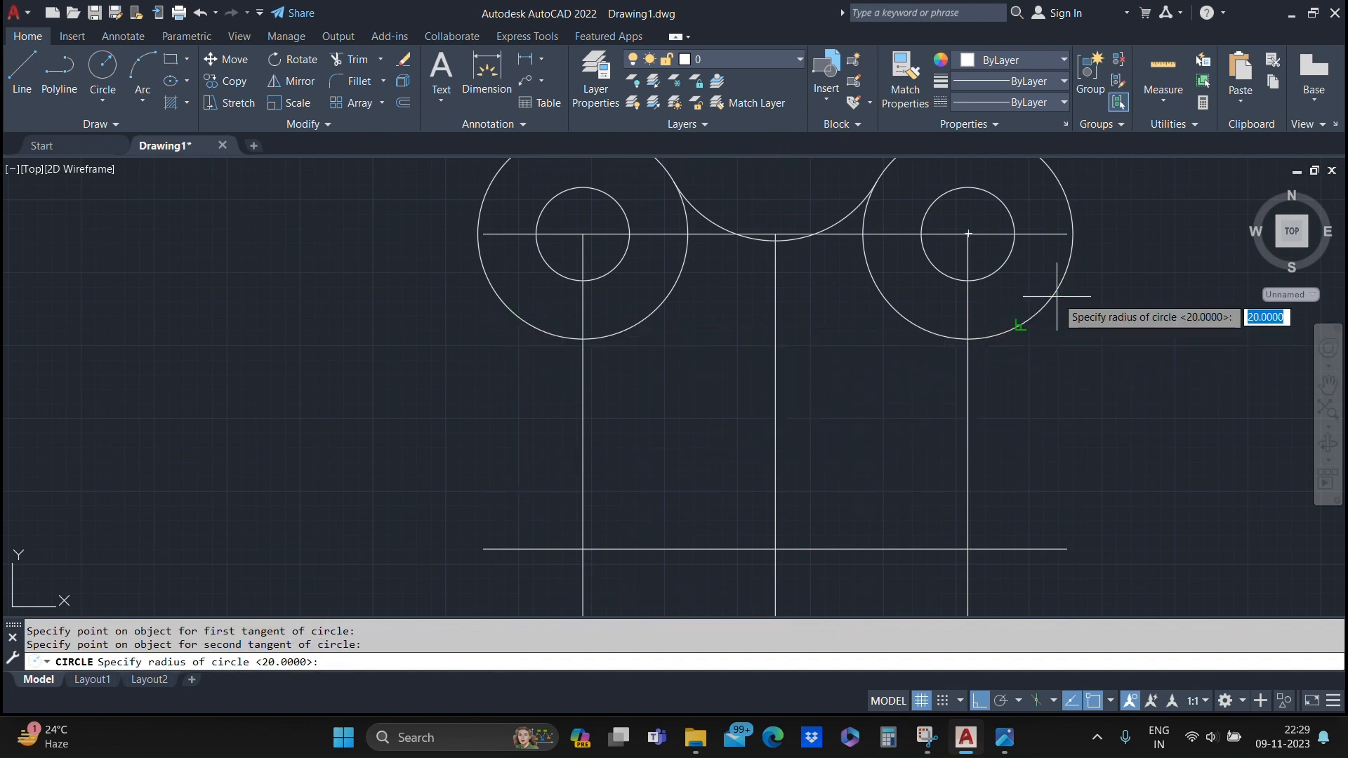
key("Return")
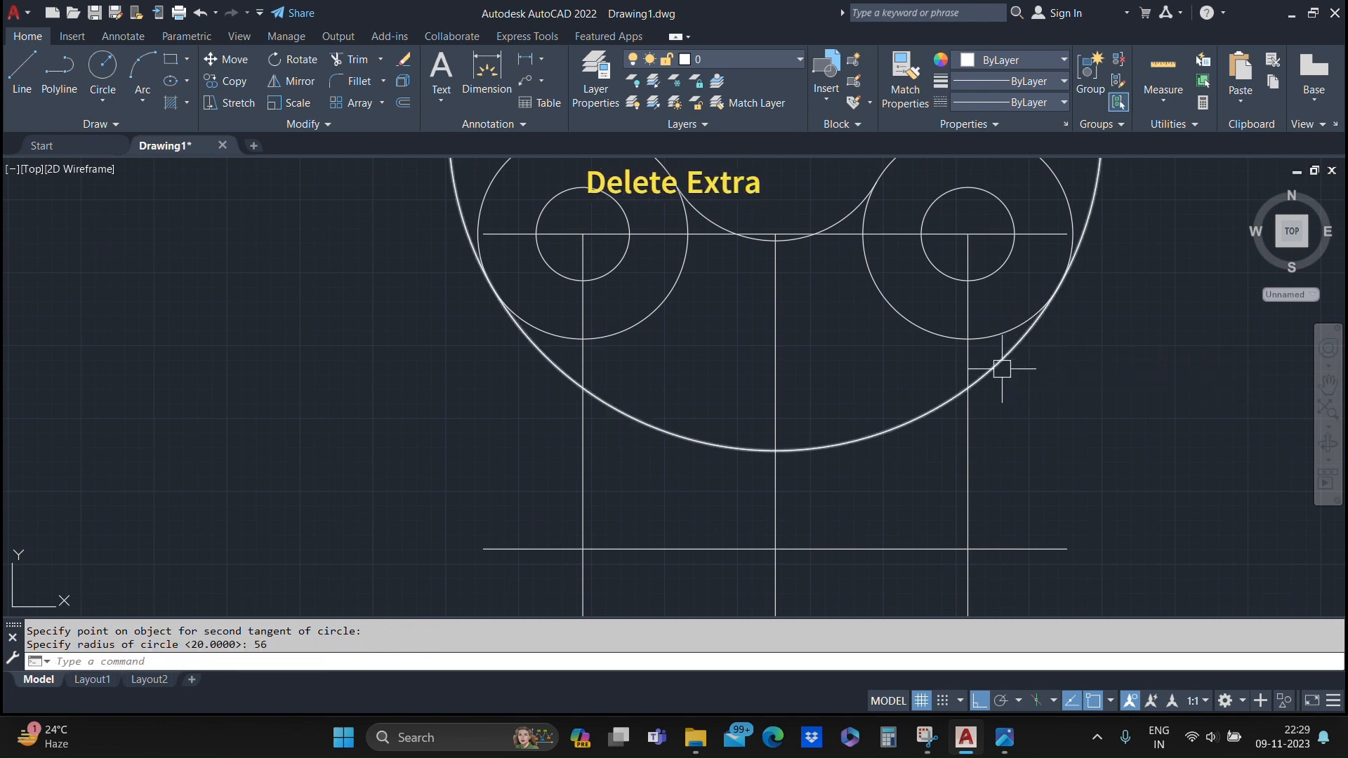
key("Escape")
Step: Trim the upper part of the R56 circle, keeping the lower arc between its tangent points on the R18 circles
mouse_move(1002, 367)
middle_mouse_down()
mouse_move(927, 400)
mouse_move(789, 587)
middle_mouse_up()
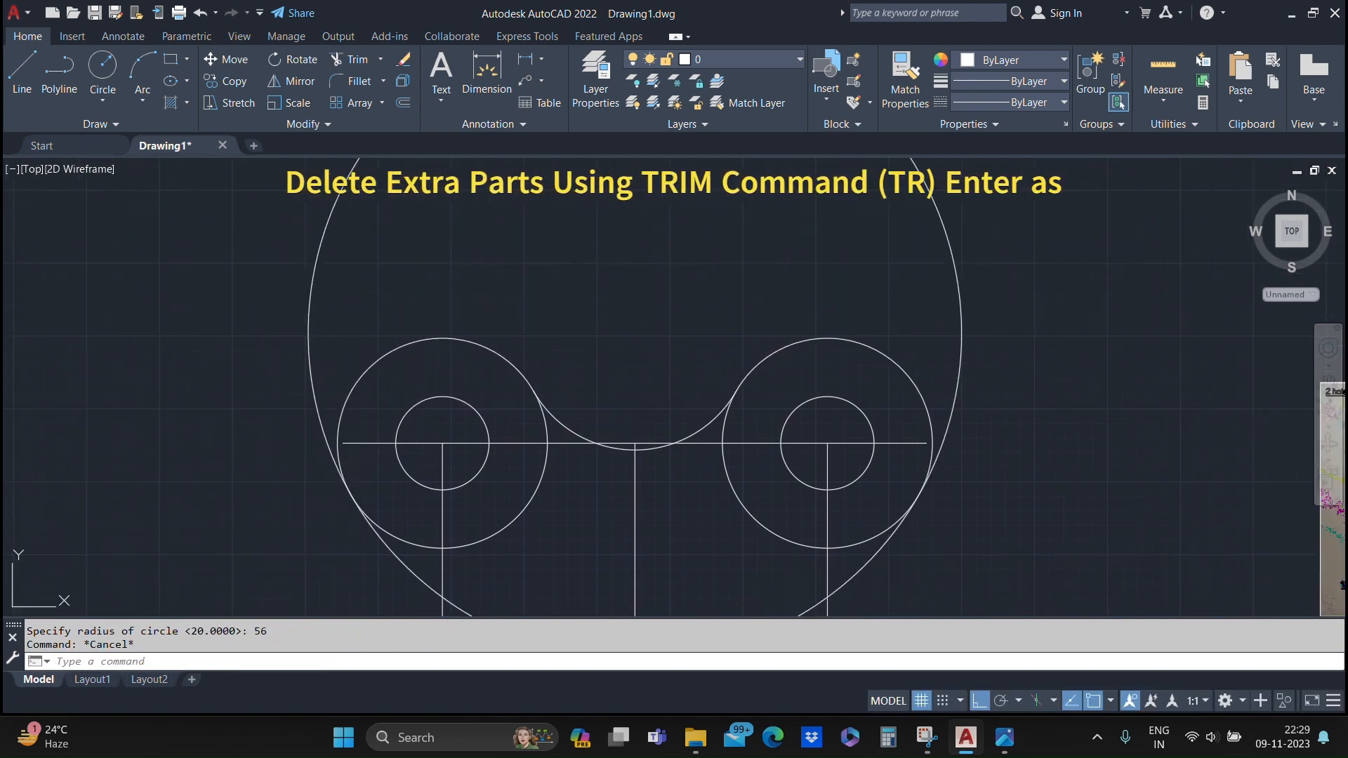
type("tr")
key("Return")
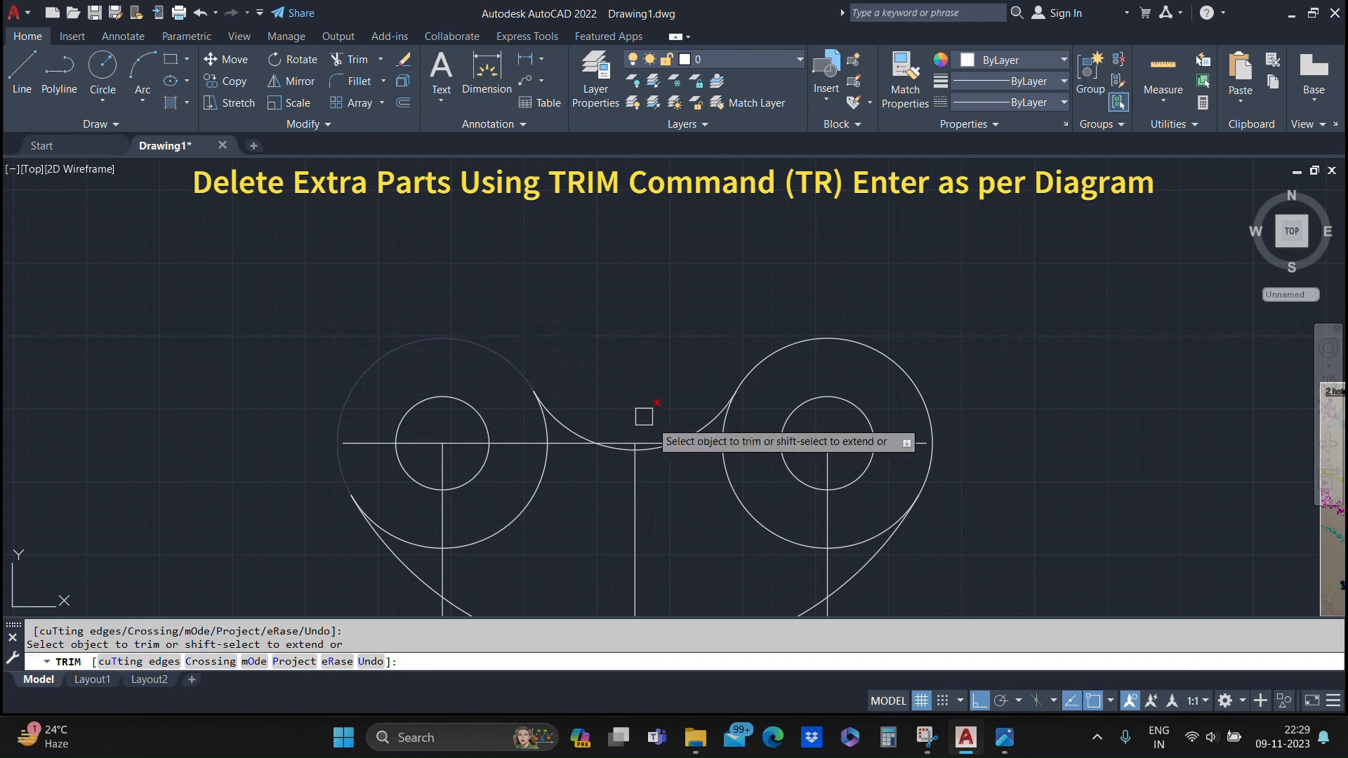
key("Escape")
Step: Trim the inner portions of both R18 circles between the R20 arc and the R56 arc
scroll(734, 402, "down", 2)
middle_click_drag(703, 391, 620, 392)
type("tr")
key("Return")
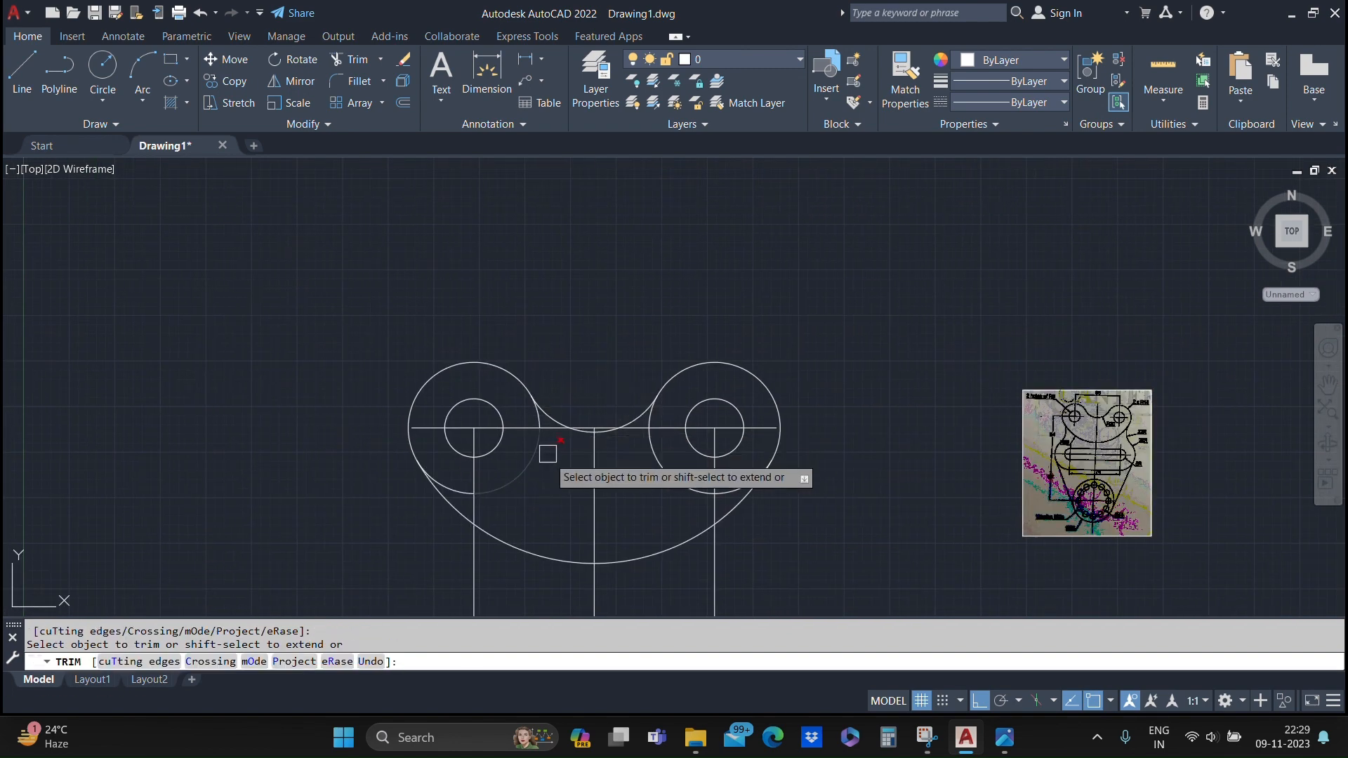
scroll(528, 420, "up", 5)
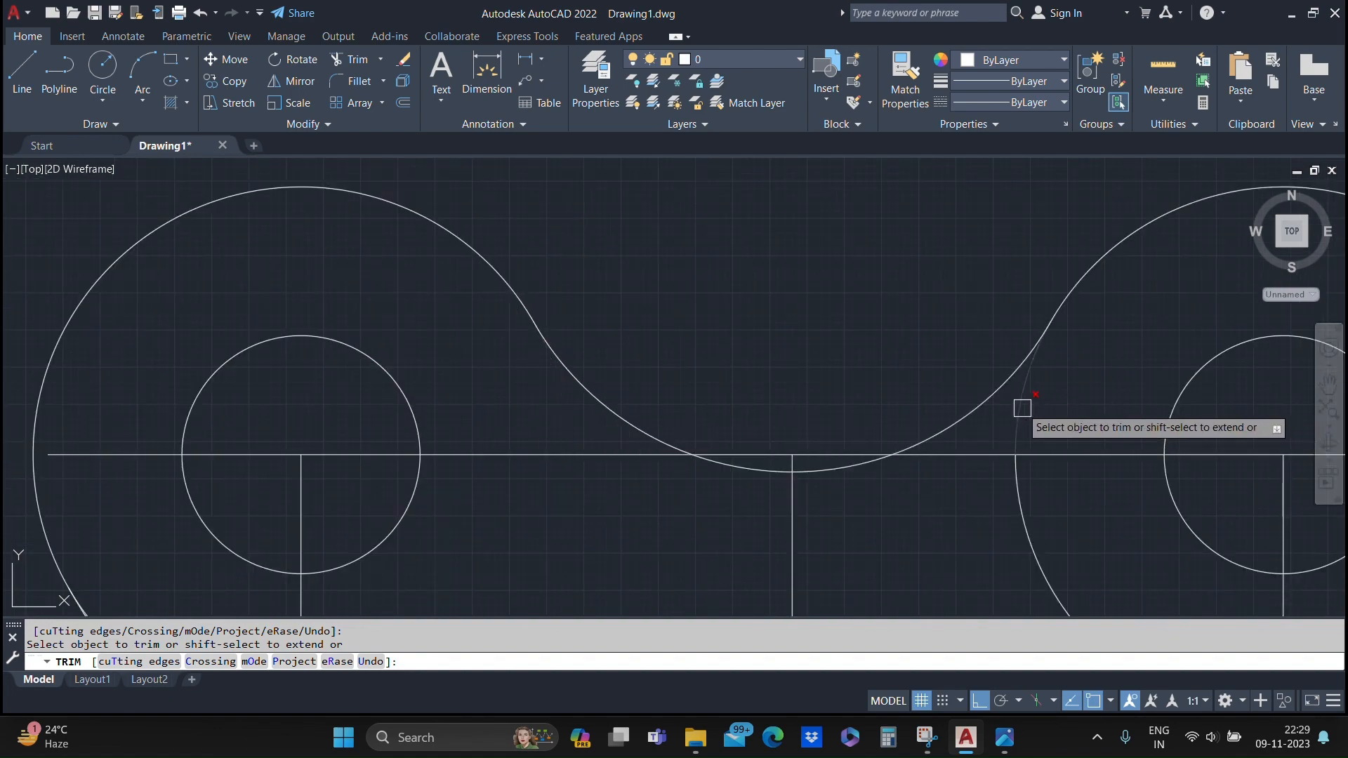
scroll(1017, 520, "down", 4)
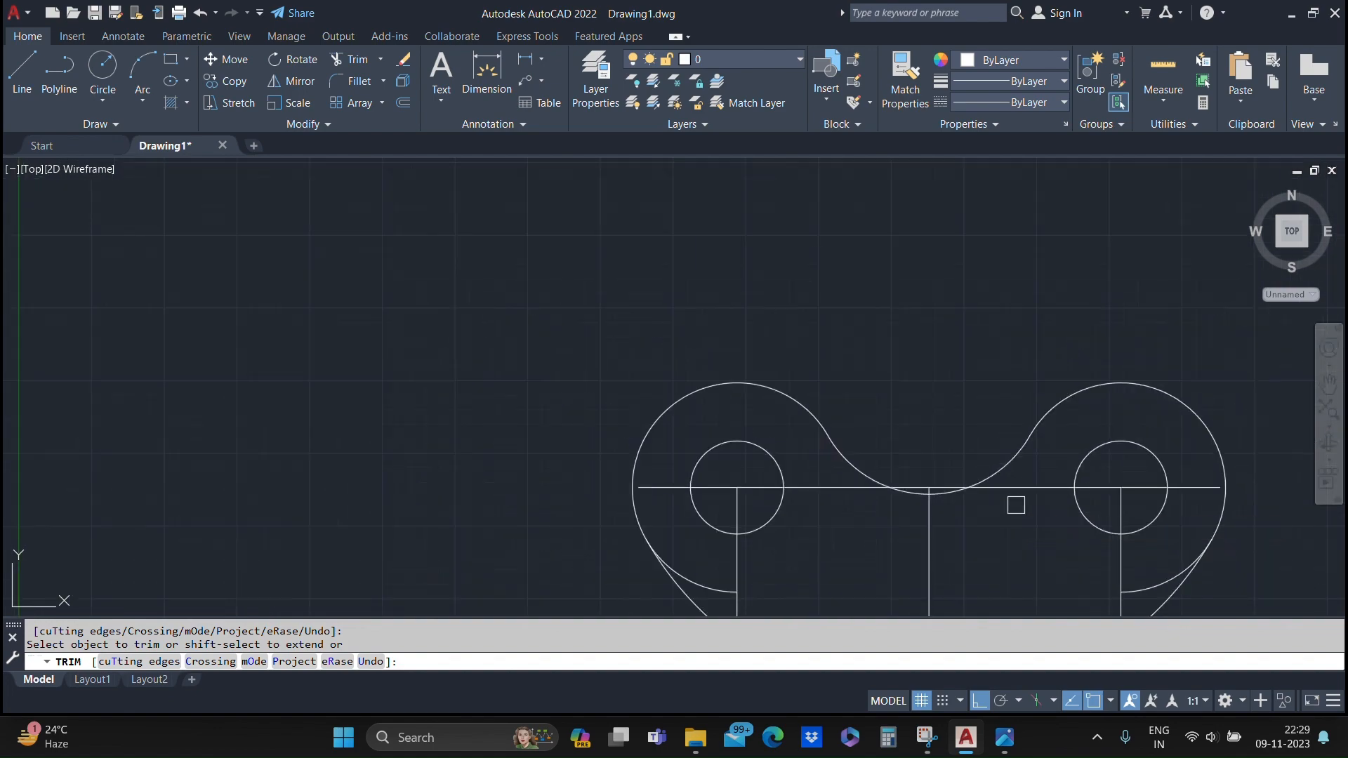
middle_click_drag(1014, 503, 906, 391)
left_click(592, 471)
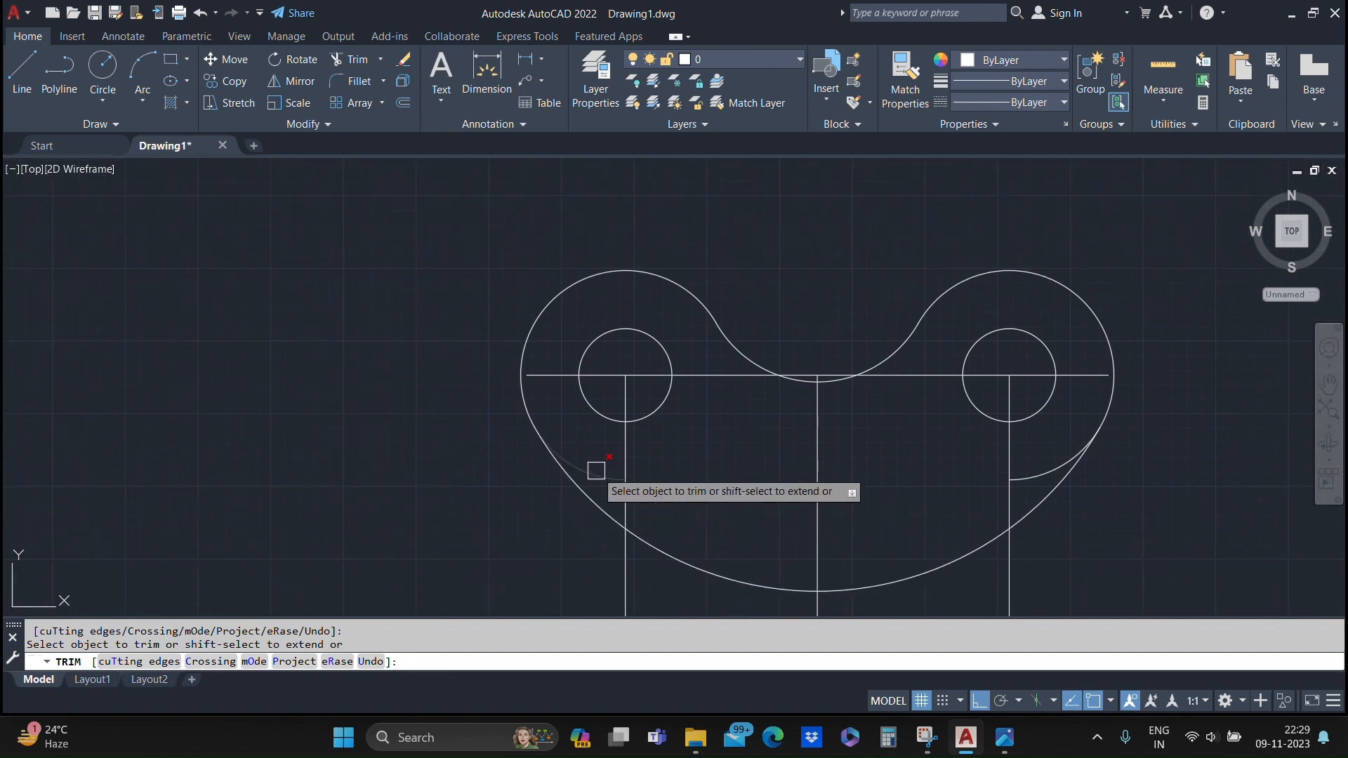
left_click(1044, 467)
scroll(999, 383, "down", 2)
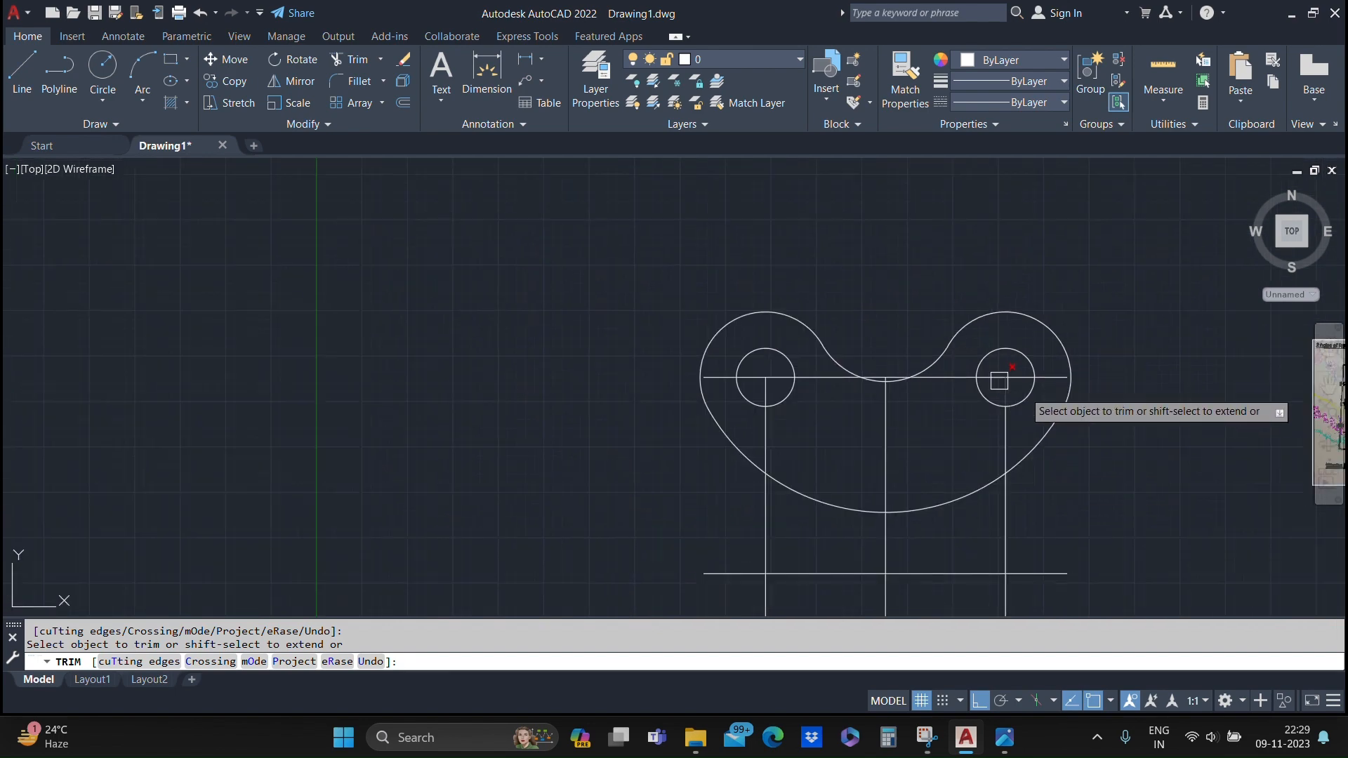
key("Return")
Step: Draw a circle of radius 8 centred where the right vertical centre line crosses the horizontal slot centre line
middle_click_drag(1042, 393, 702, 407)
scroll(1099, 419, "up", 6)
middle_click_drag(1098, 419, 1101, 402)
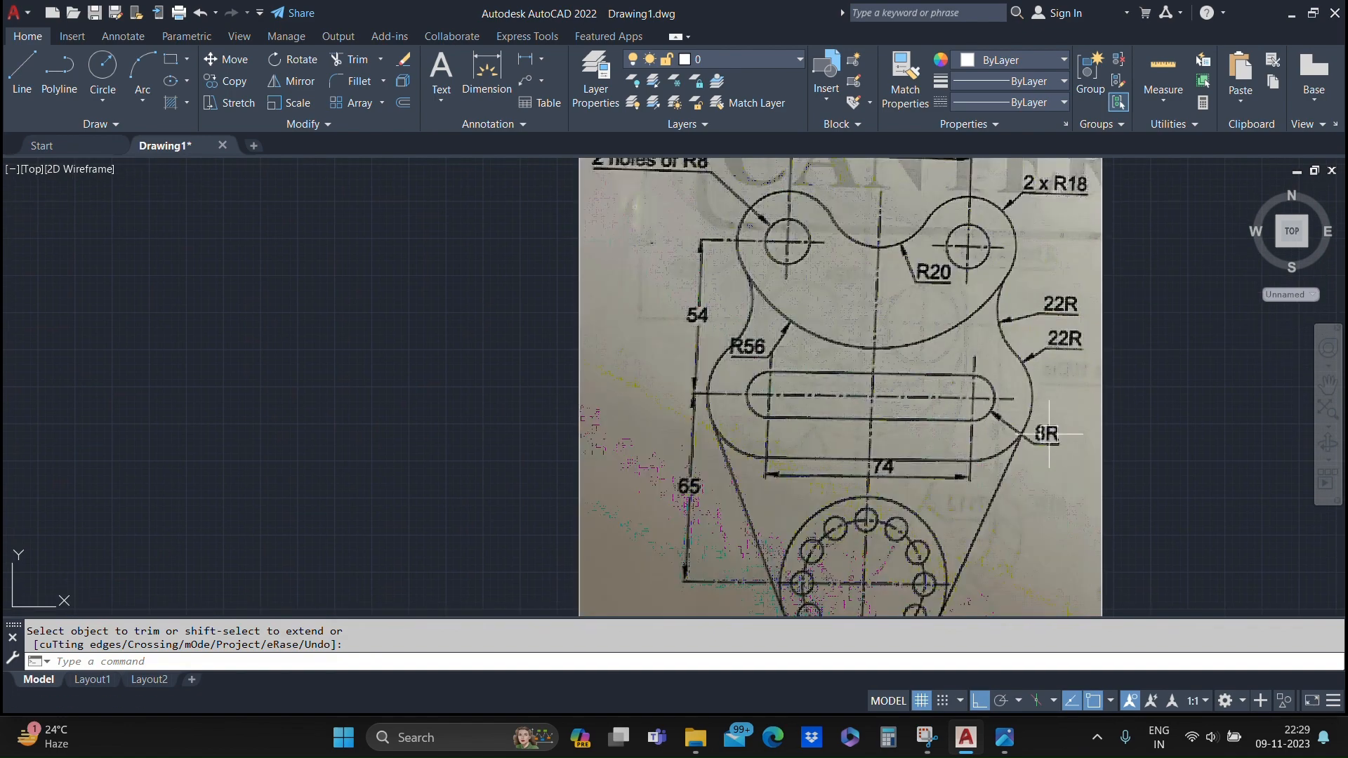
scroll(1032, 383, "down", 4)
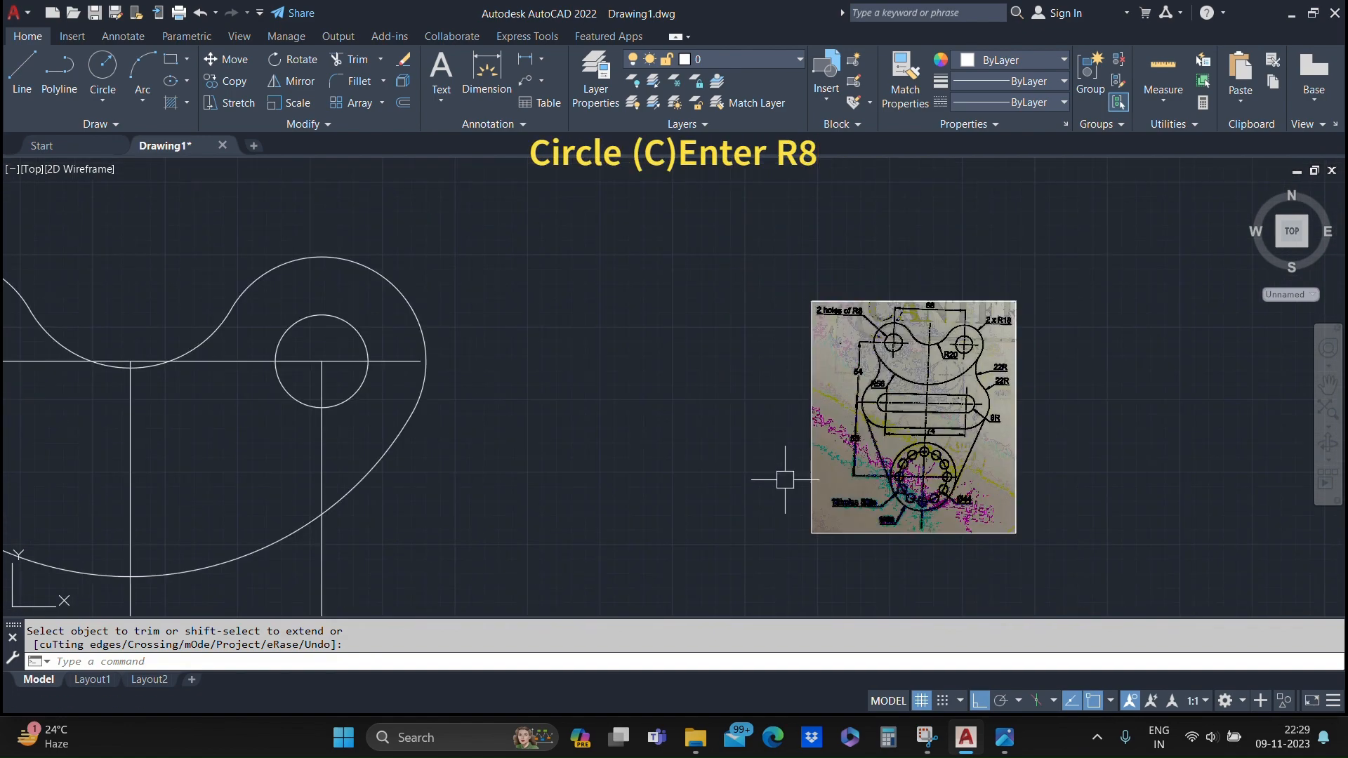
scroll(690, 510, "down", 3)
middle_click_drag(690, 511, 1041, 295)
type("C")
key("Return")
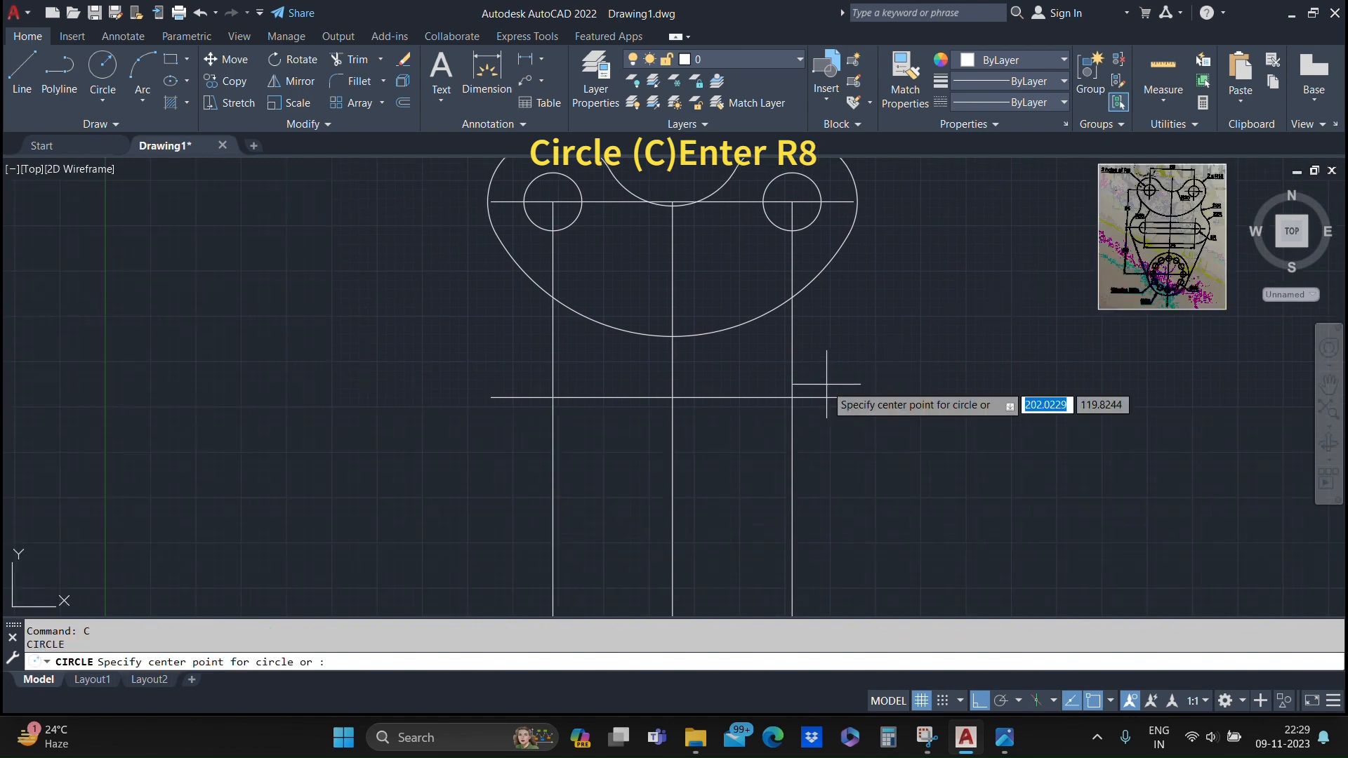
left_click(792, 398)
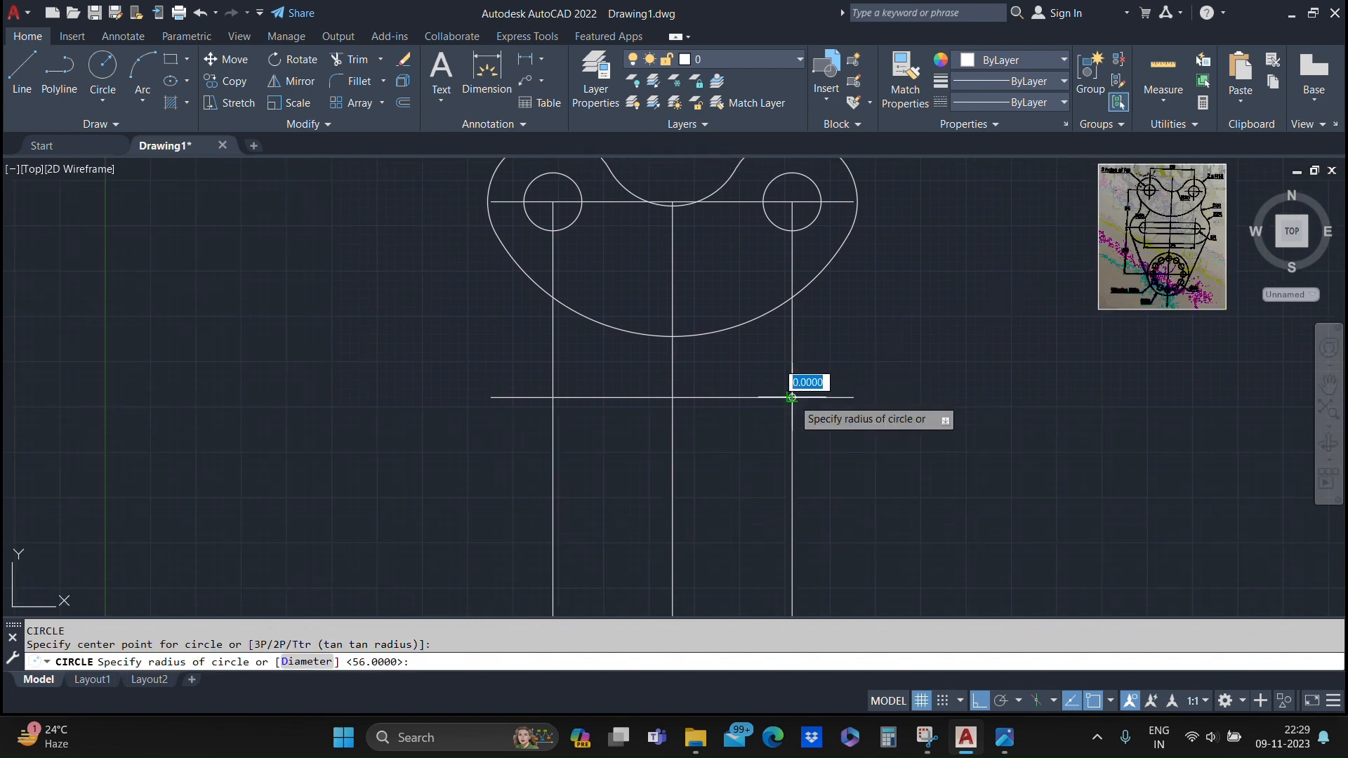
type("8")
key("Return")
Step: Draw a matching radius 8 circle where the left vertical centre line crosses the slot centre line
key("Return")
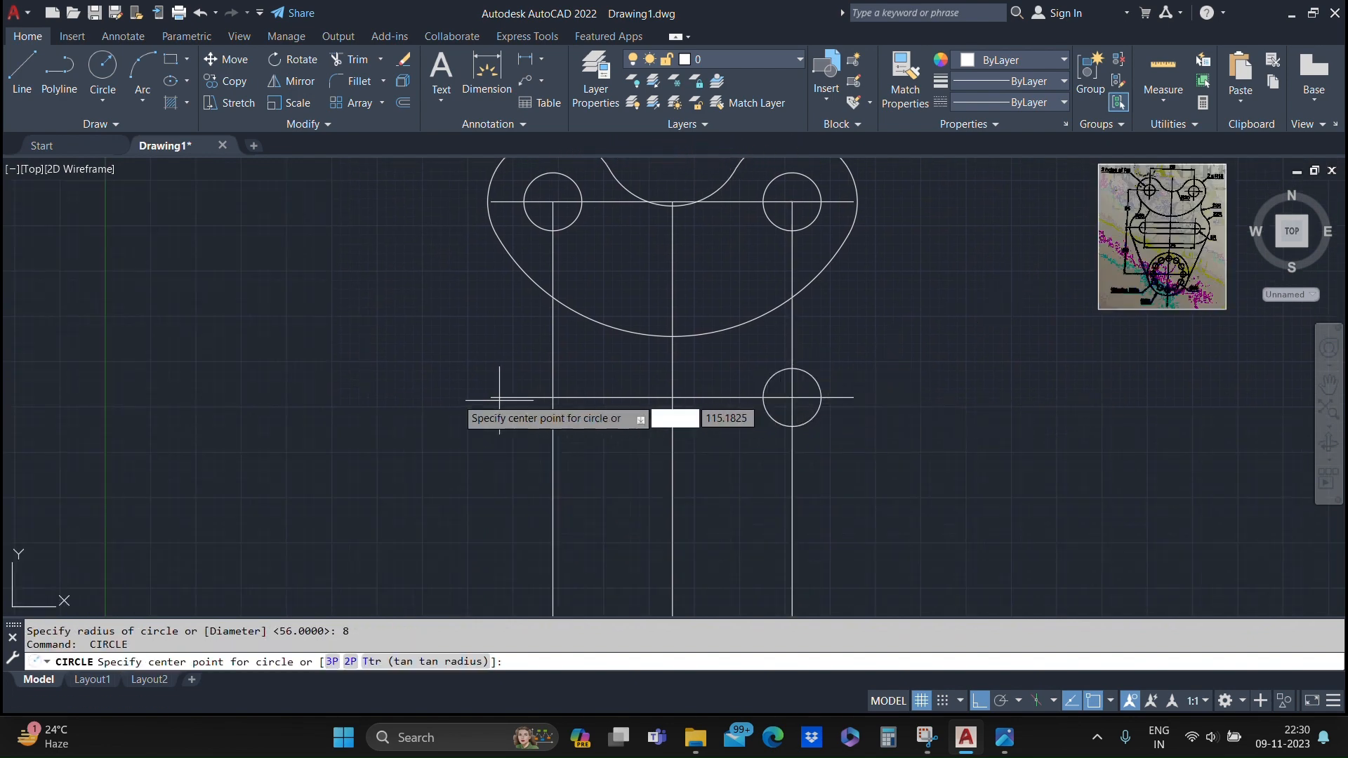
left_click(552, 398)
key("Return")
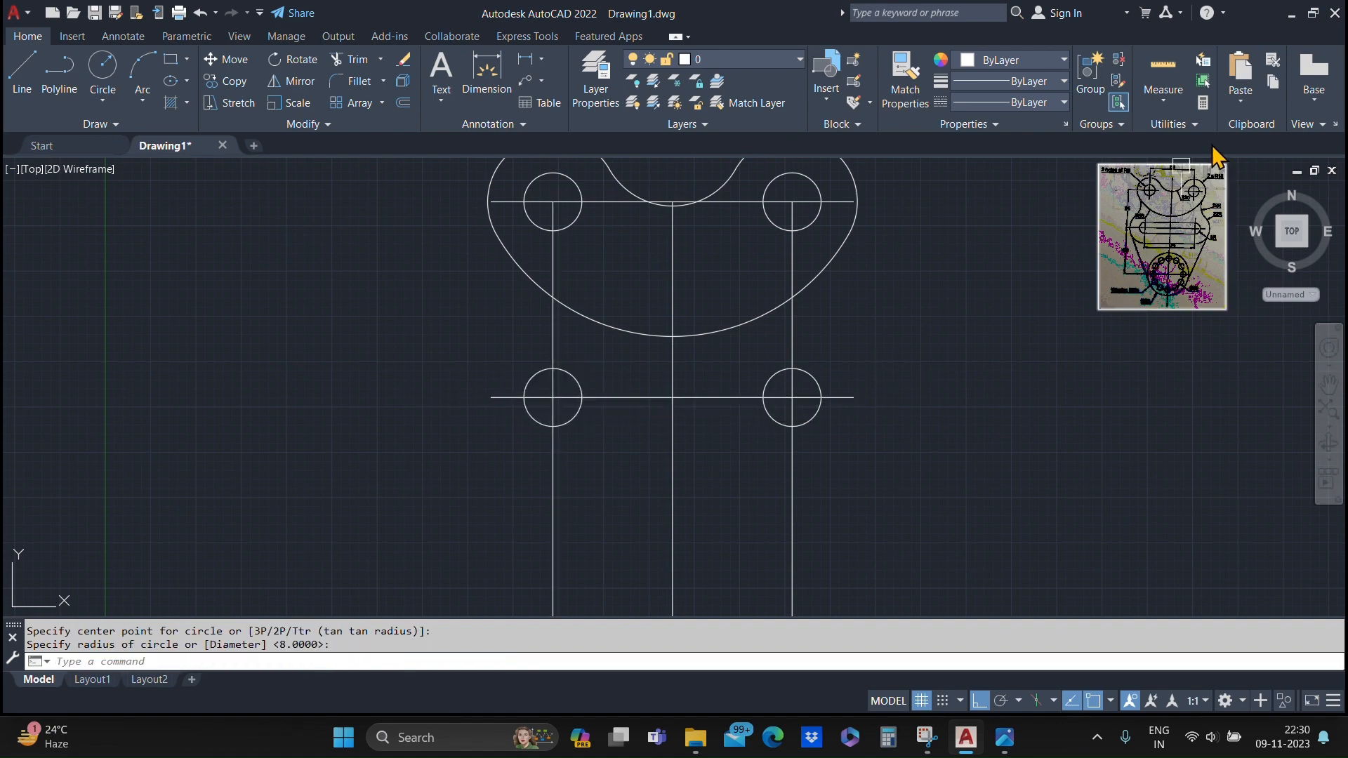
Step: Draw a circle of radius 22 concentric with the right R8 slot circle
scroll(1217, 160, "up", 6)
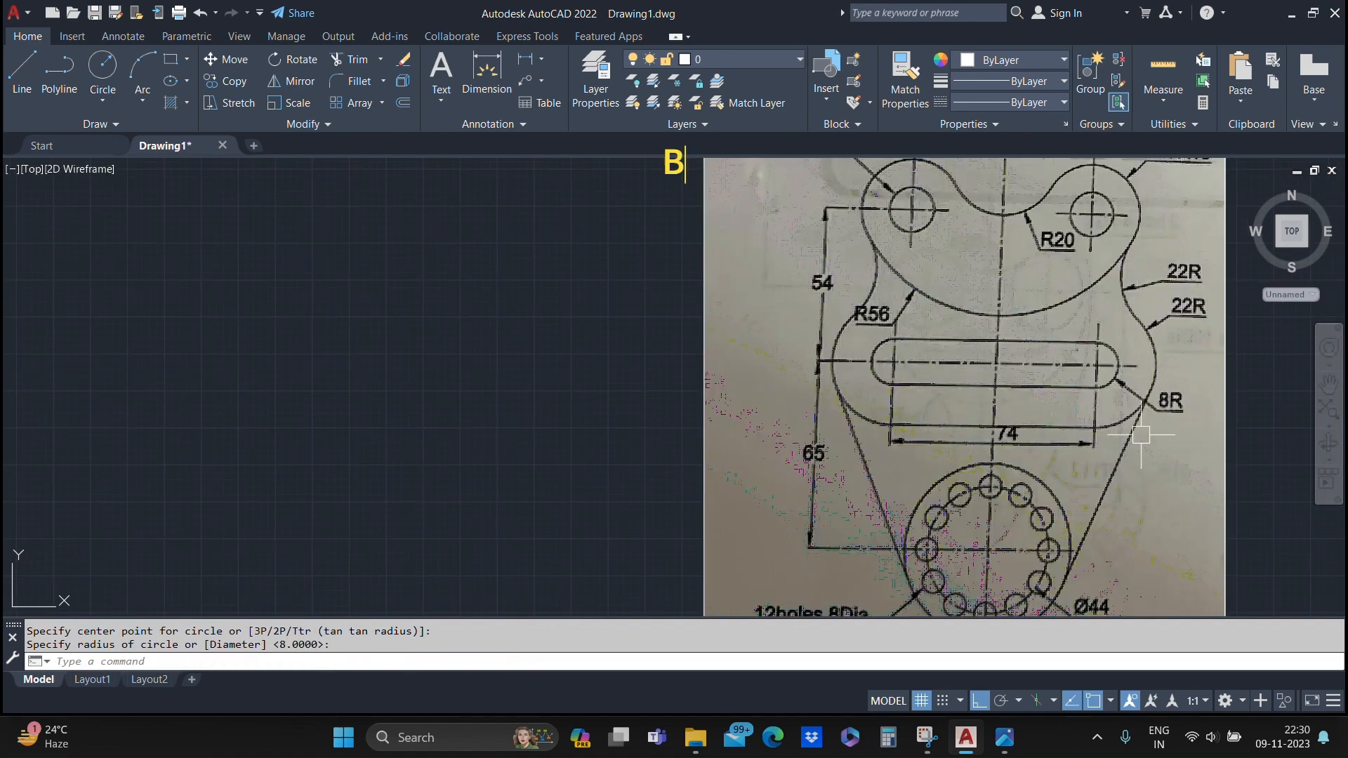
scroll(1077, 361, "down", 6)
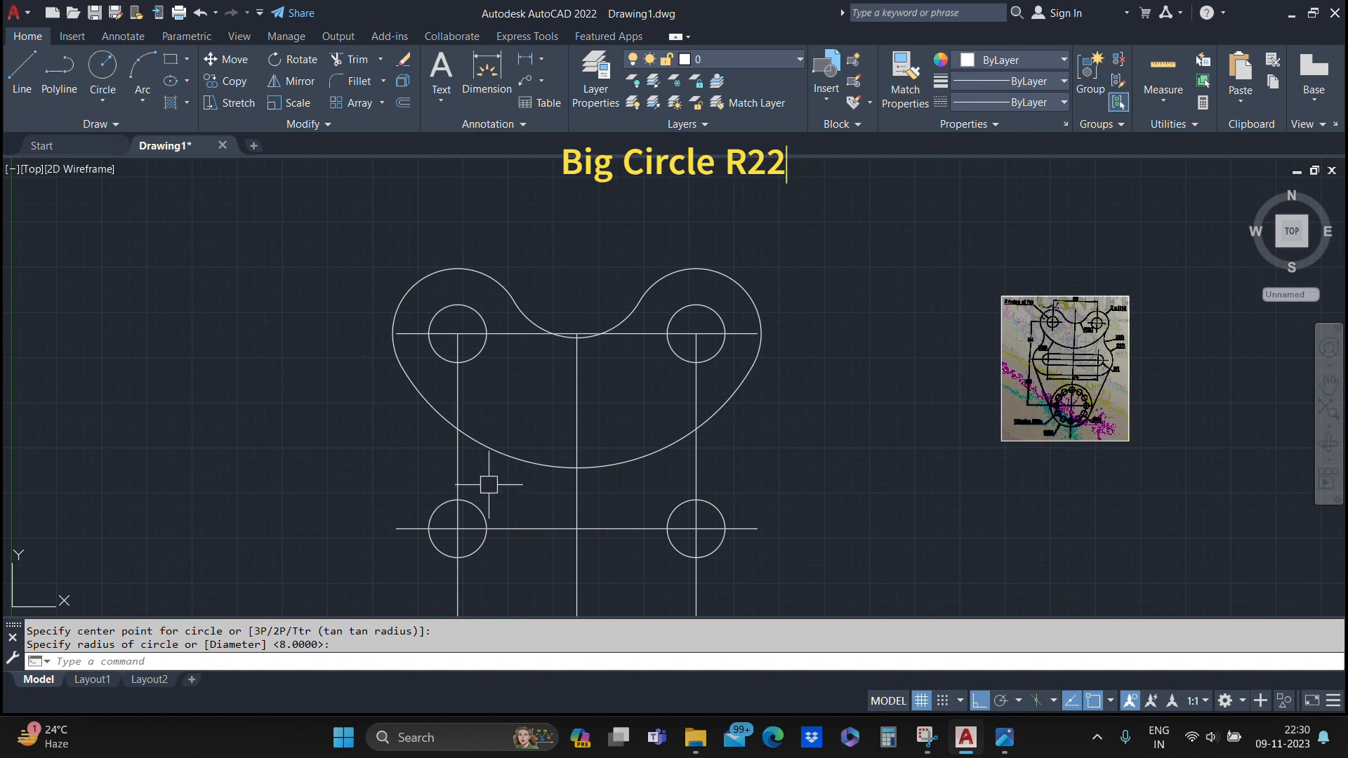
mouse_move(488, 484)
middle_mouse_down()
mouse_move(677, 361)
mouse_move(623, 339)
mouse_move(590, 346)
middle_mouse_up()
type("c")
key("Return")
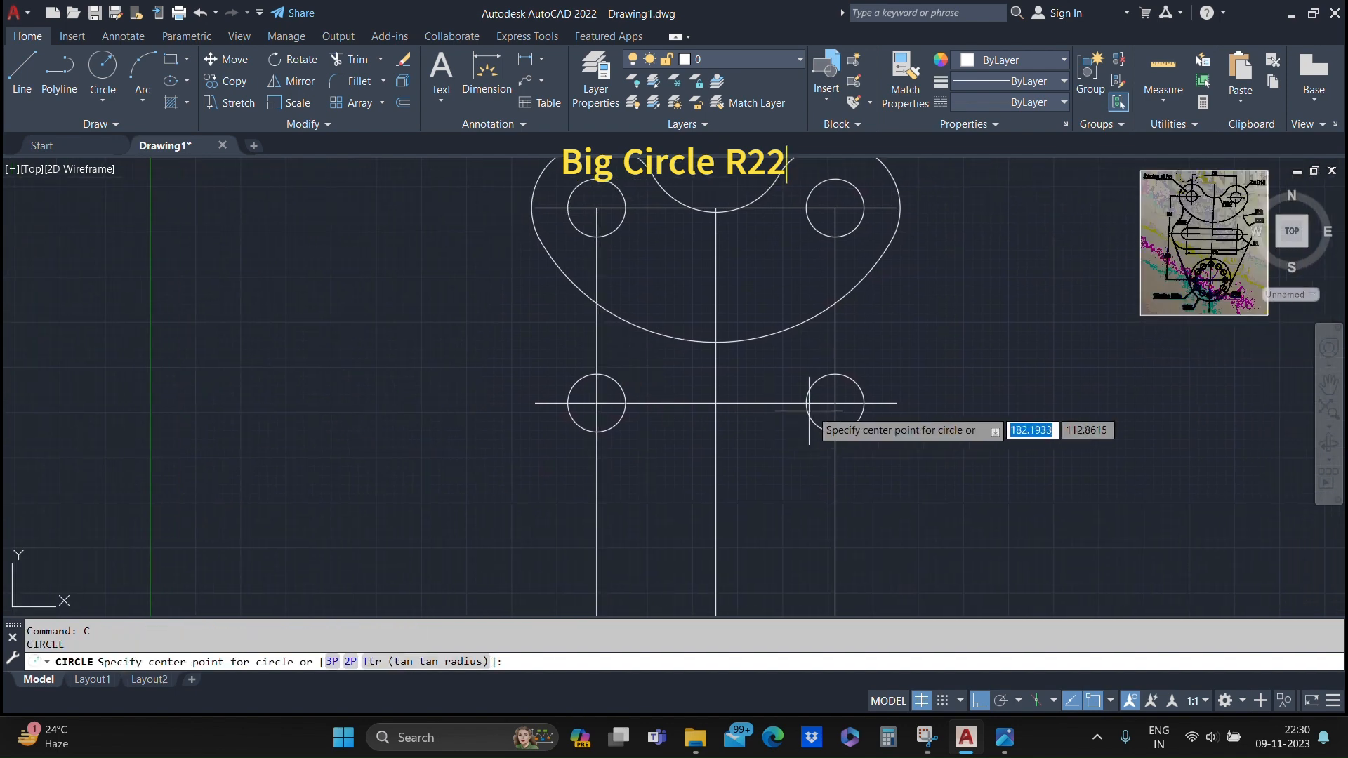
left_click(836, 402)
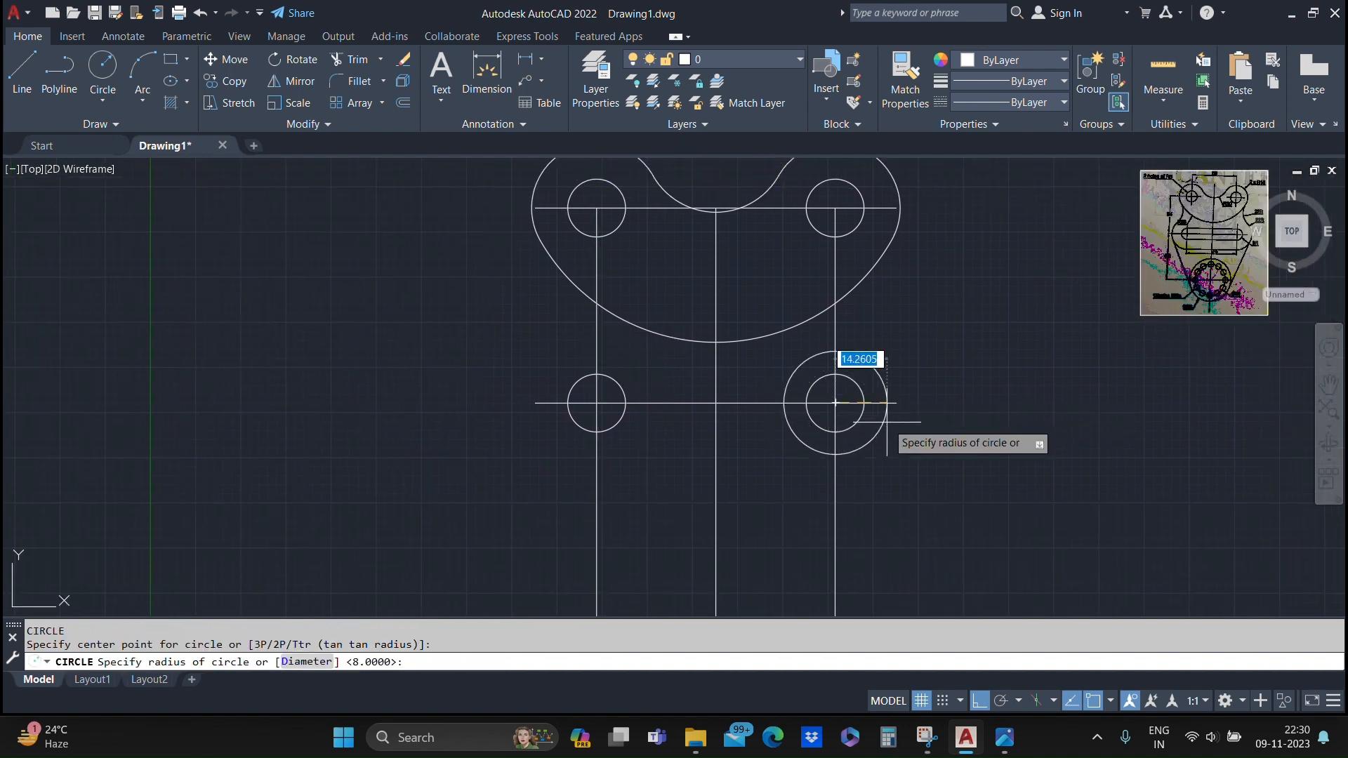
type("22")
key("Return")
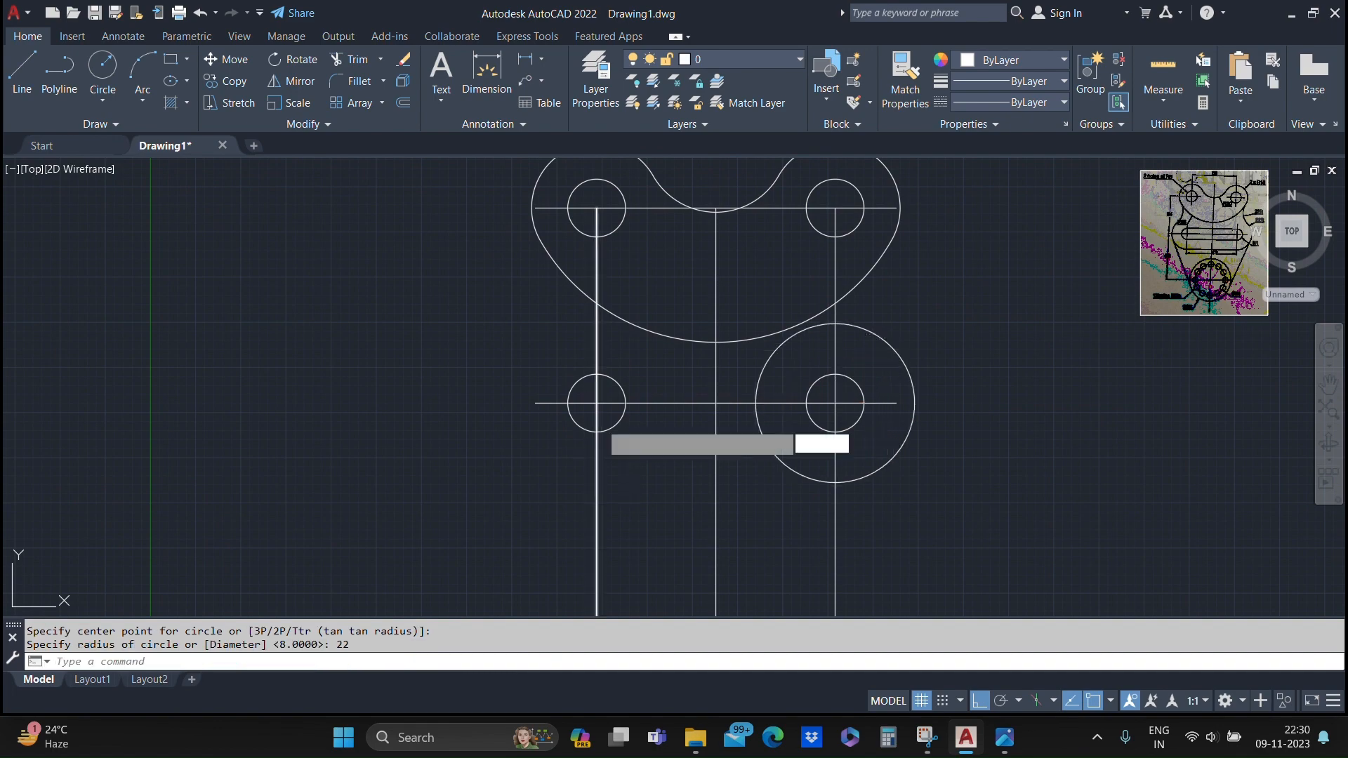
Step: Draw a circle of radius 22 concentric with the left R8 slot circle
key("Return")
left_click(595, 403)
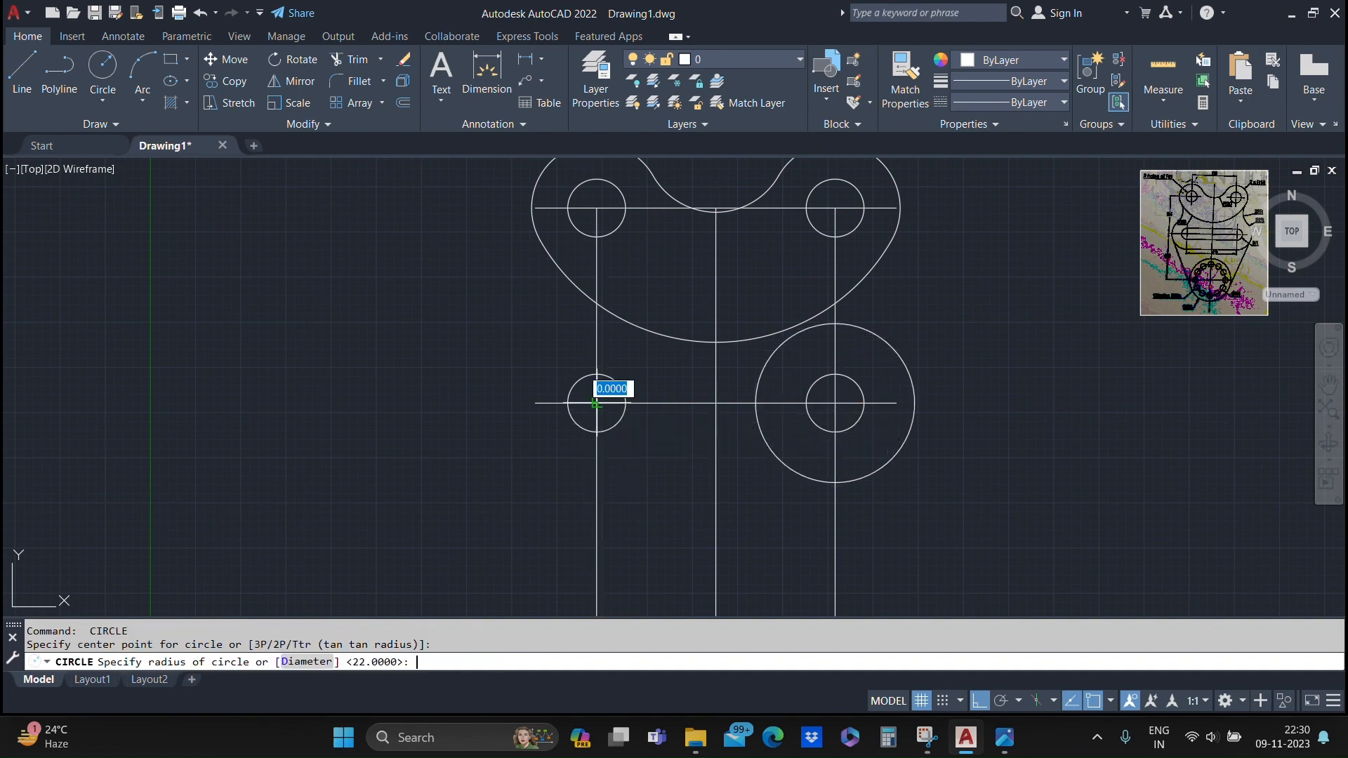
key("Return")
Step: Fillet the right side of the R56 arc to the right R22 circle with radius 22 in No trim mode
scroll(1216, 249, "up", 4)
middle_click_drag(1216, 248, 933, 401)
scroll(1014, 319, "up", 2)
scroll(955, 311, "up", 2)
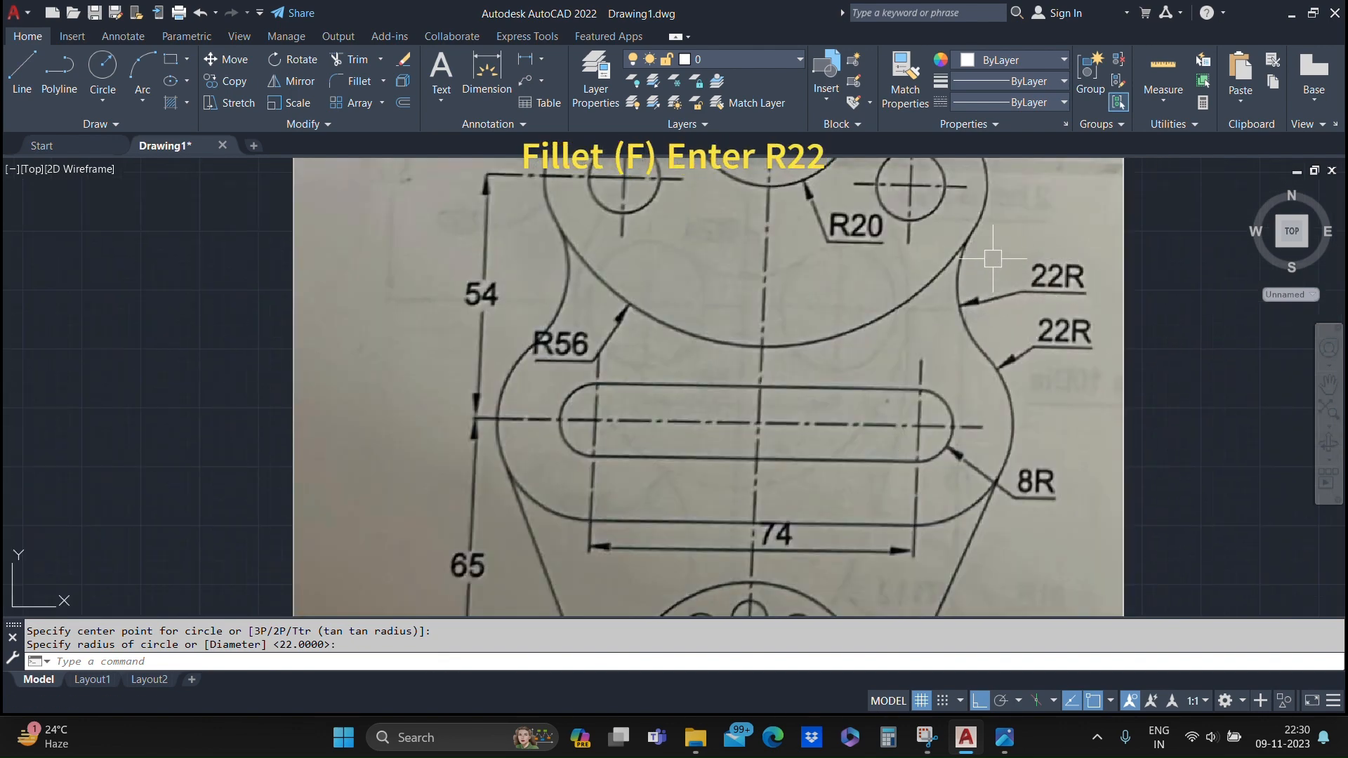
scroll(891, 351, "down", 5)
scroll(348, 502, "up", 4)
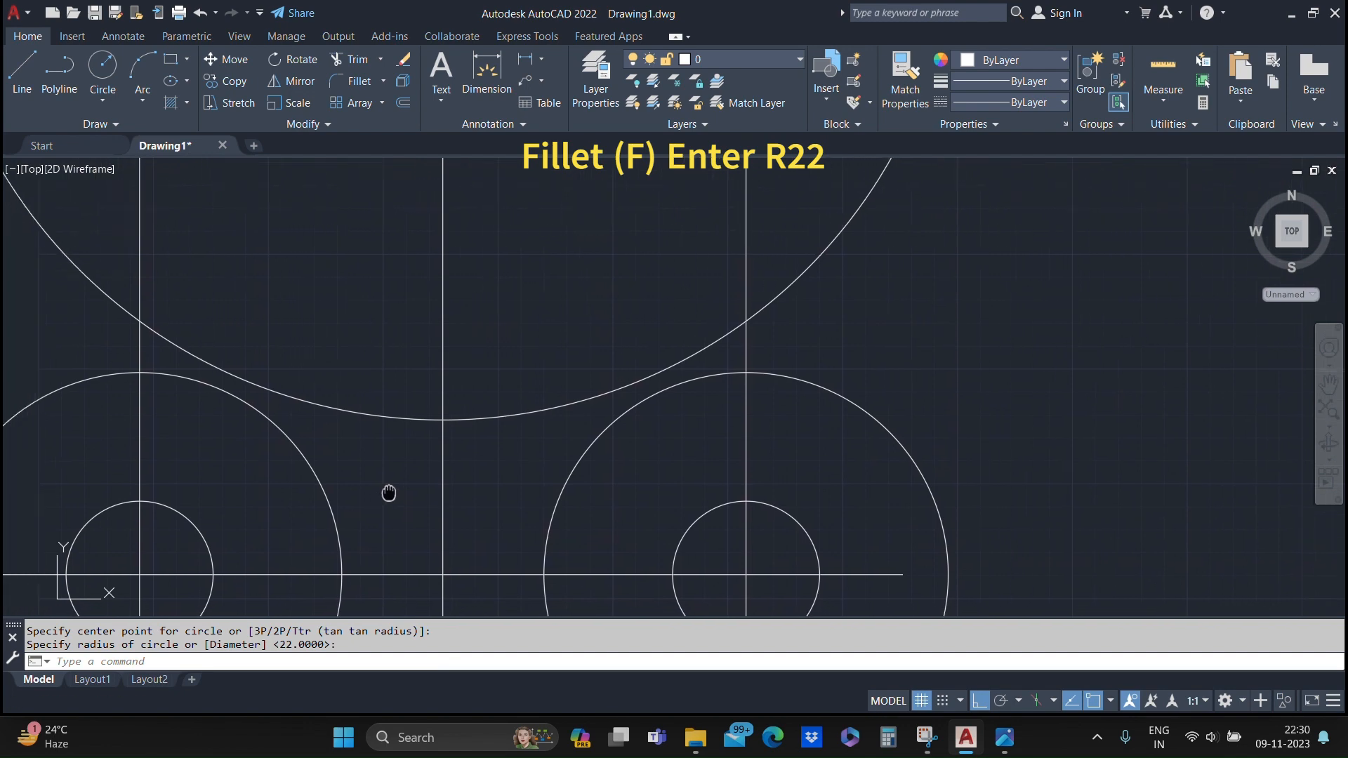
type("f")
key("Return")
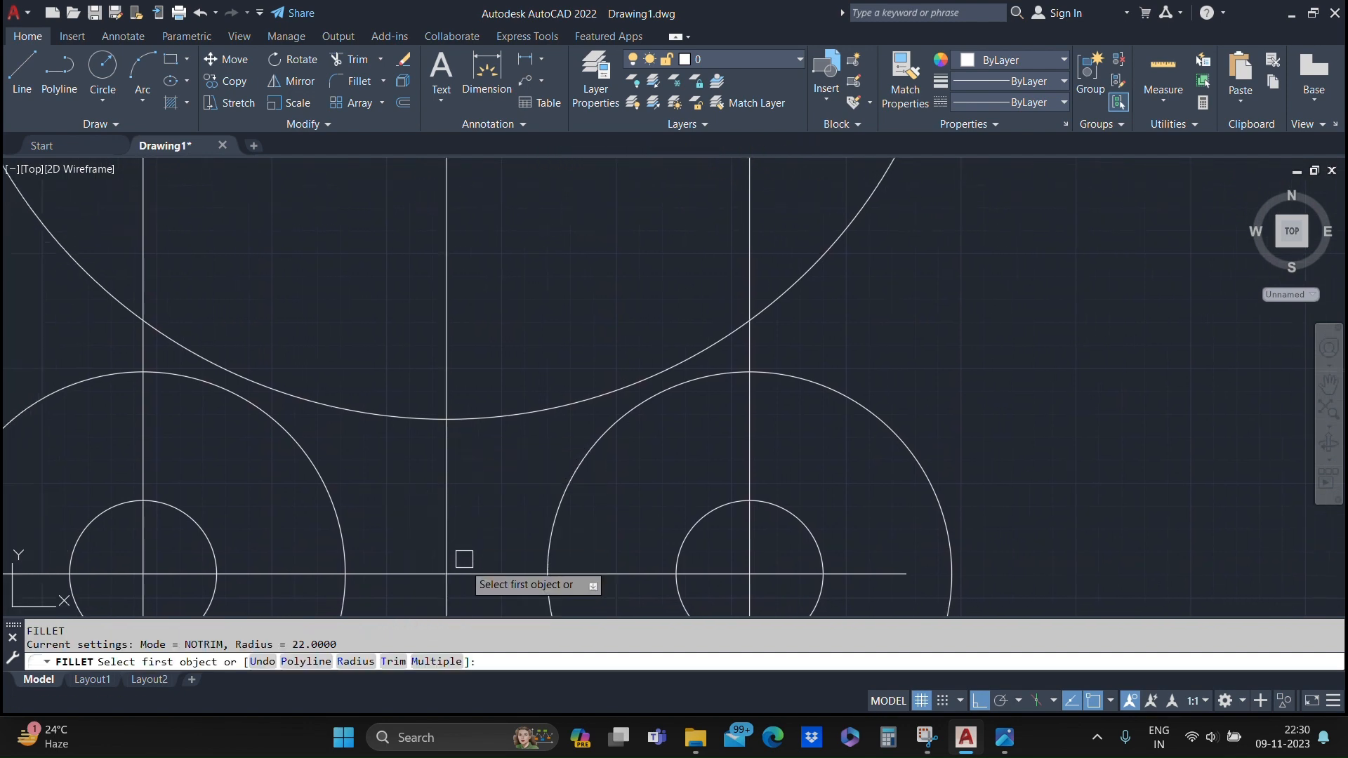
left_click(392, 661)
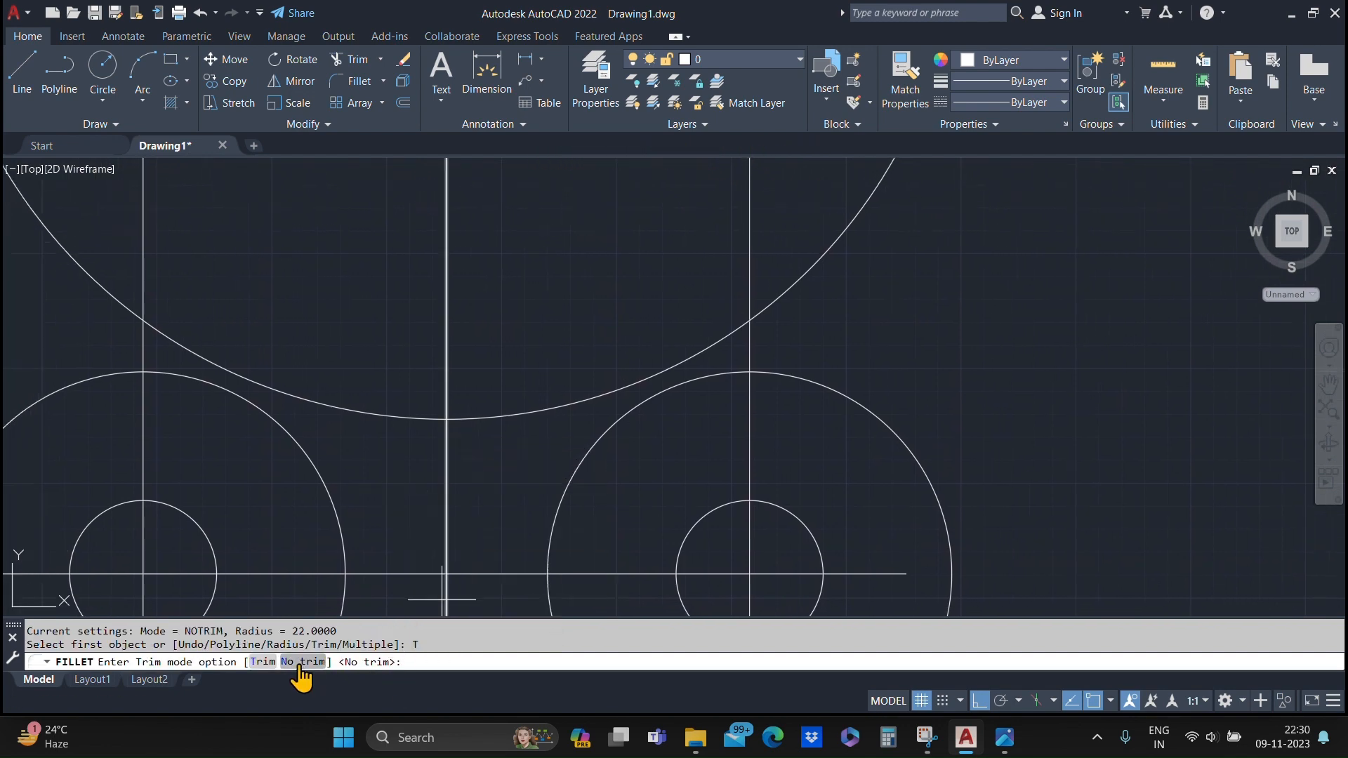
left_click(303, 661)
left_click(353, 662)
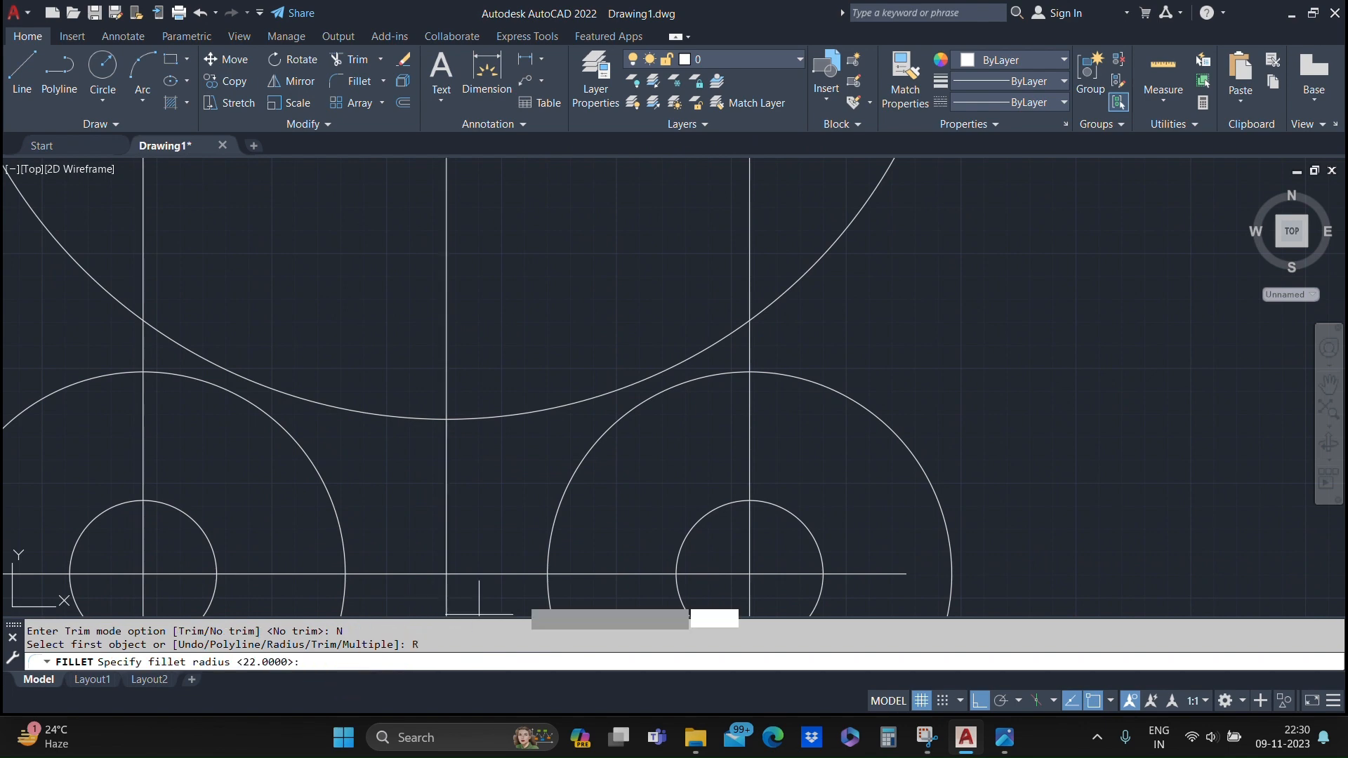
type("22")
key("Return")
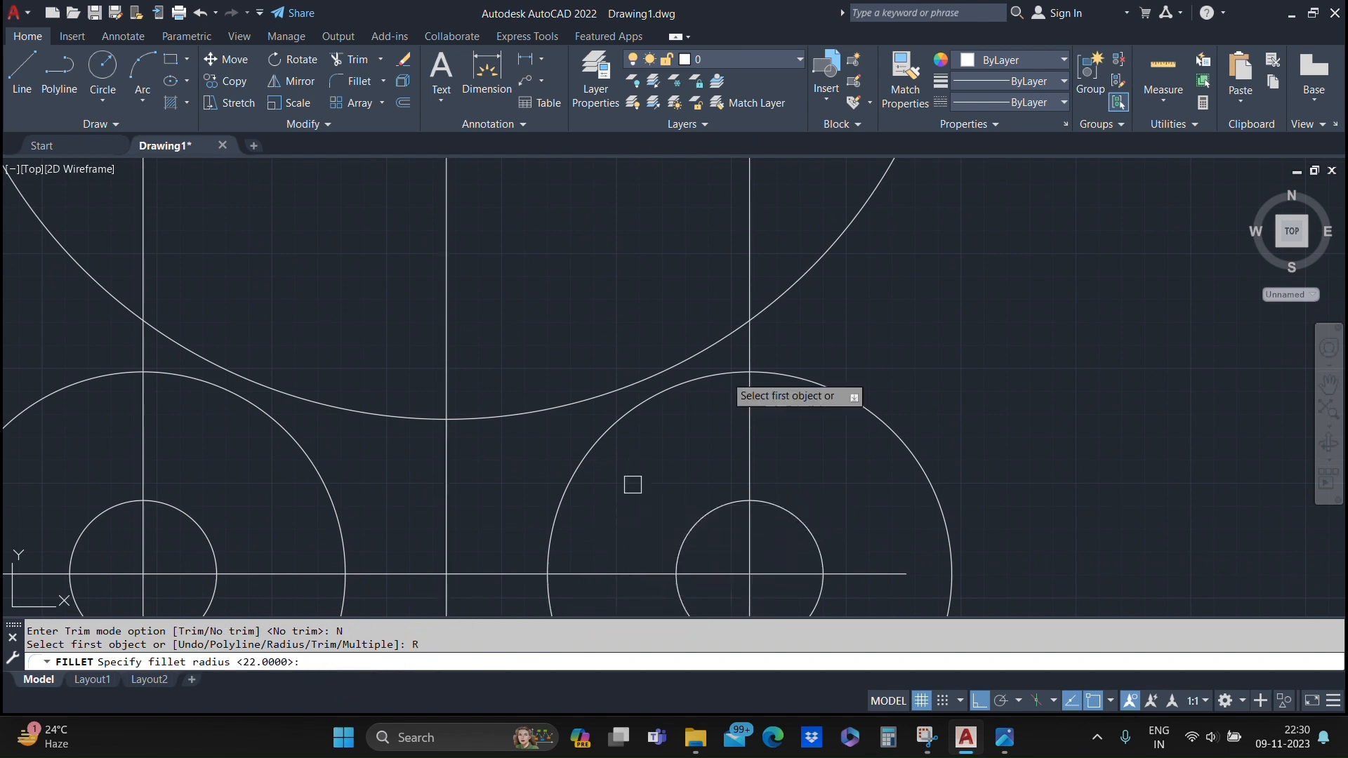
left_click(814, 263)
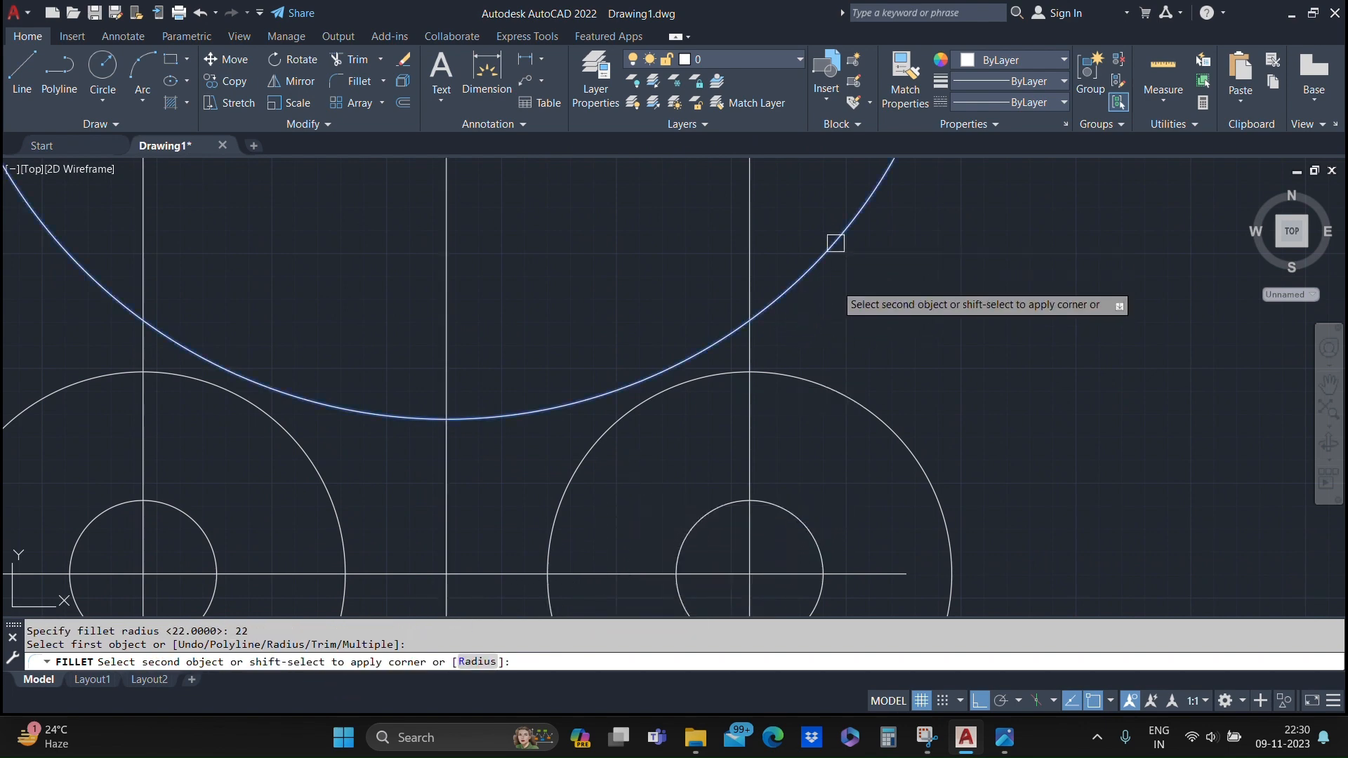
left_click(873, 408)
Step: Fillet the left side of the R56 arc to the left R22 circle with the same radius of 22
scroll(834, 355, "down", 4)
middle_click_drag(722, 337, 810, 373)
key("Return")
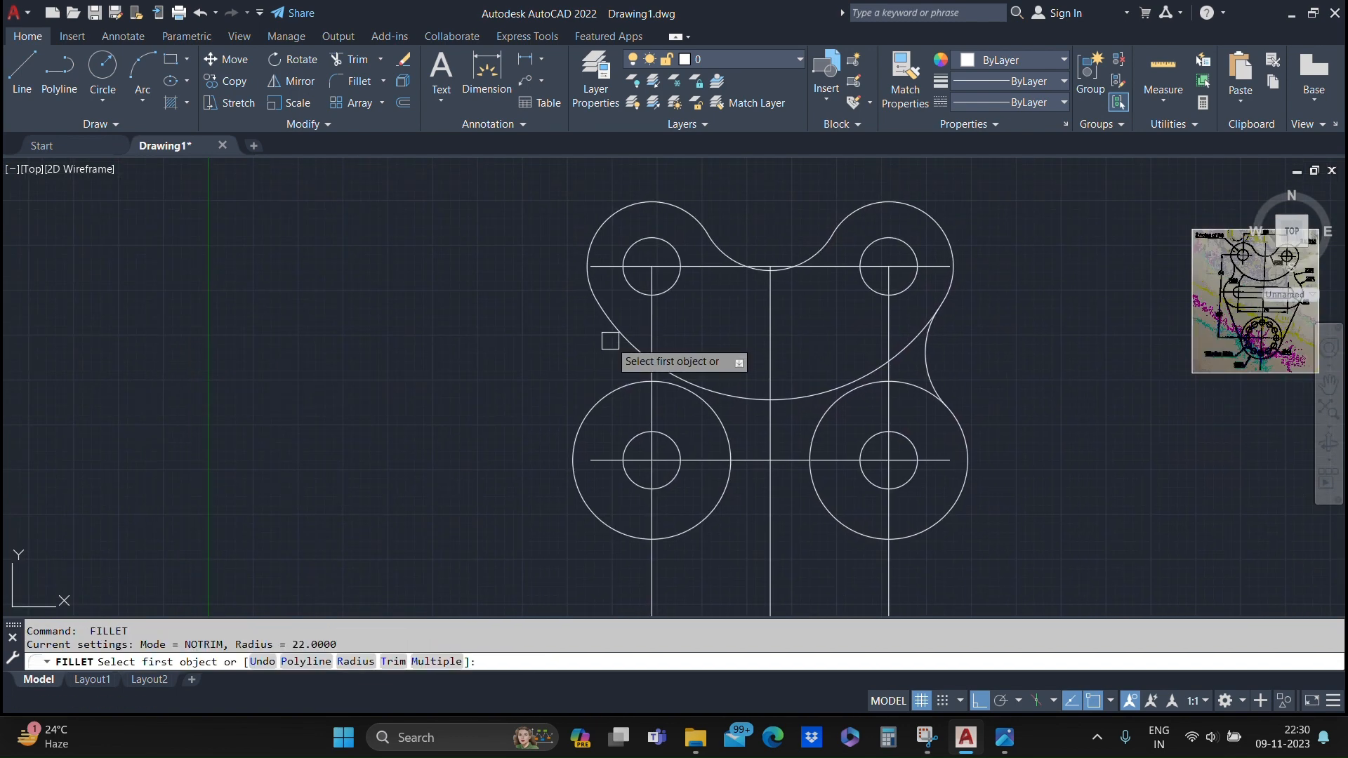
left_click(604, 329)
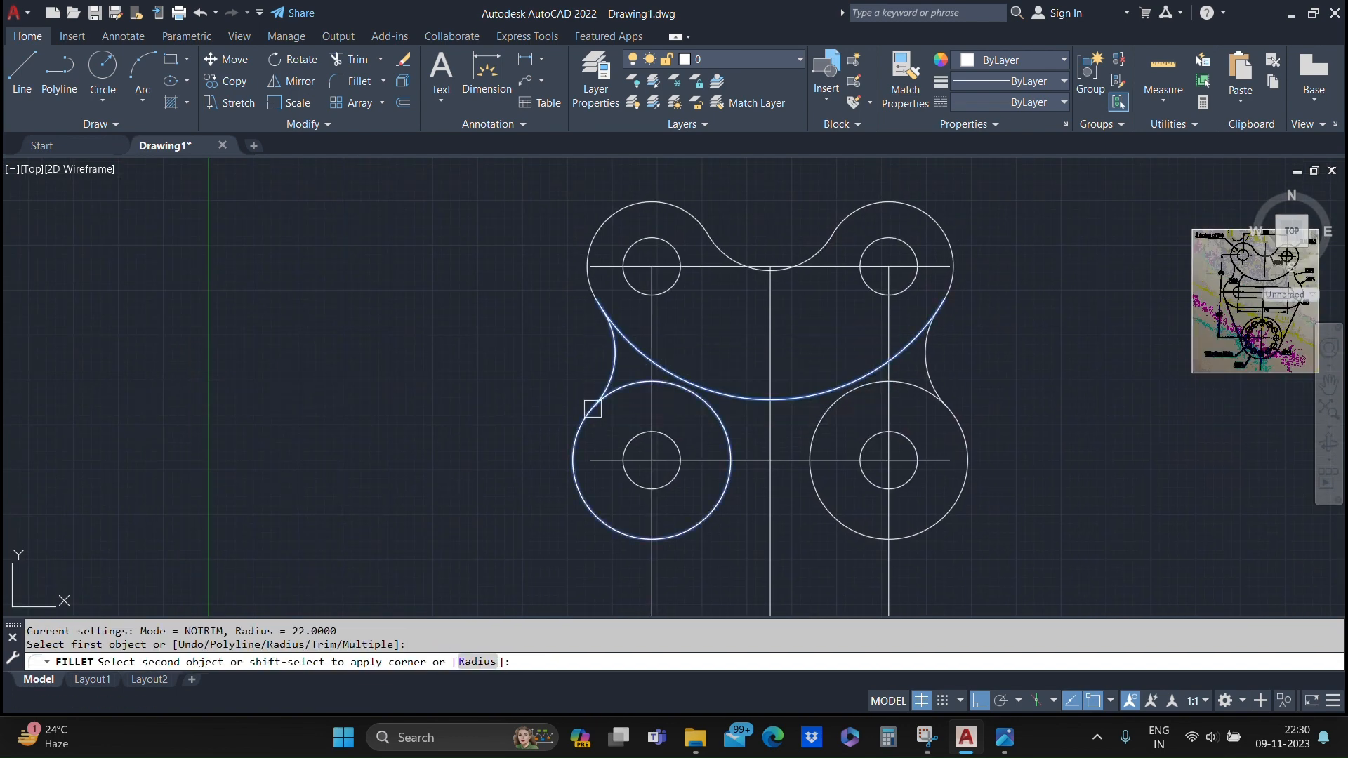
left_click(592, 408)
key("Return")
scroll(798, 378, "down", 3)
scroll(882, 391, "up", 1)
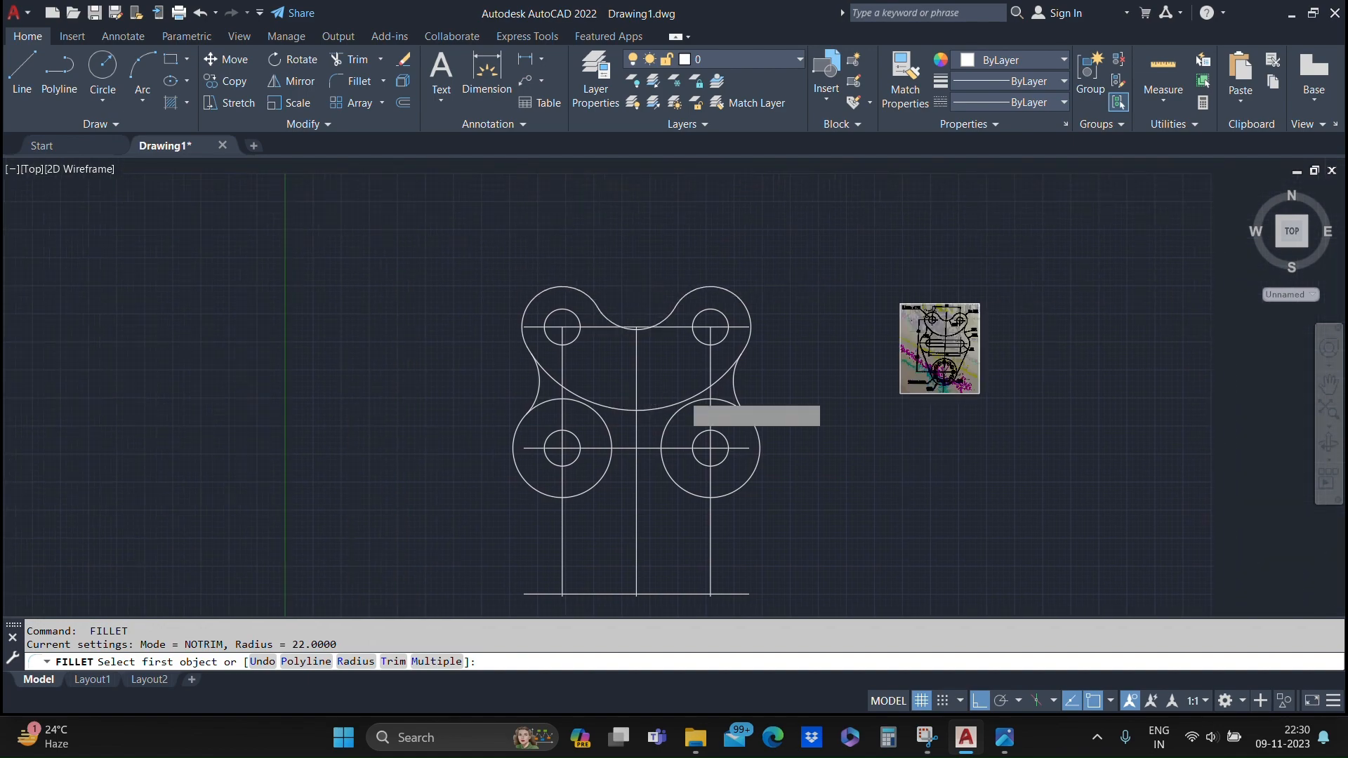
key("Escape")
Step: Offset the horizontal slot centre line by 8 both above and below to form the slot's straight edges
scroll(886, 394, "up", 5)
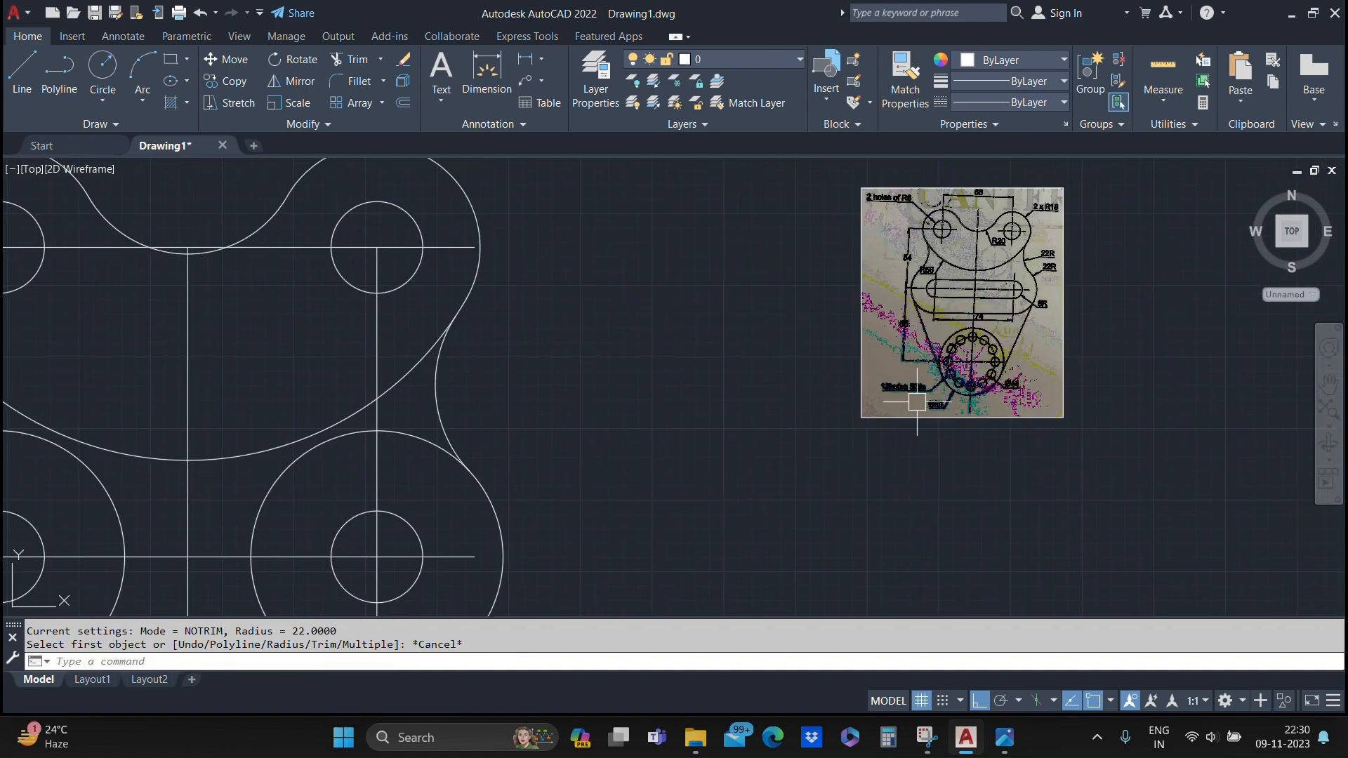
scroll(963, 298, "up", 5)
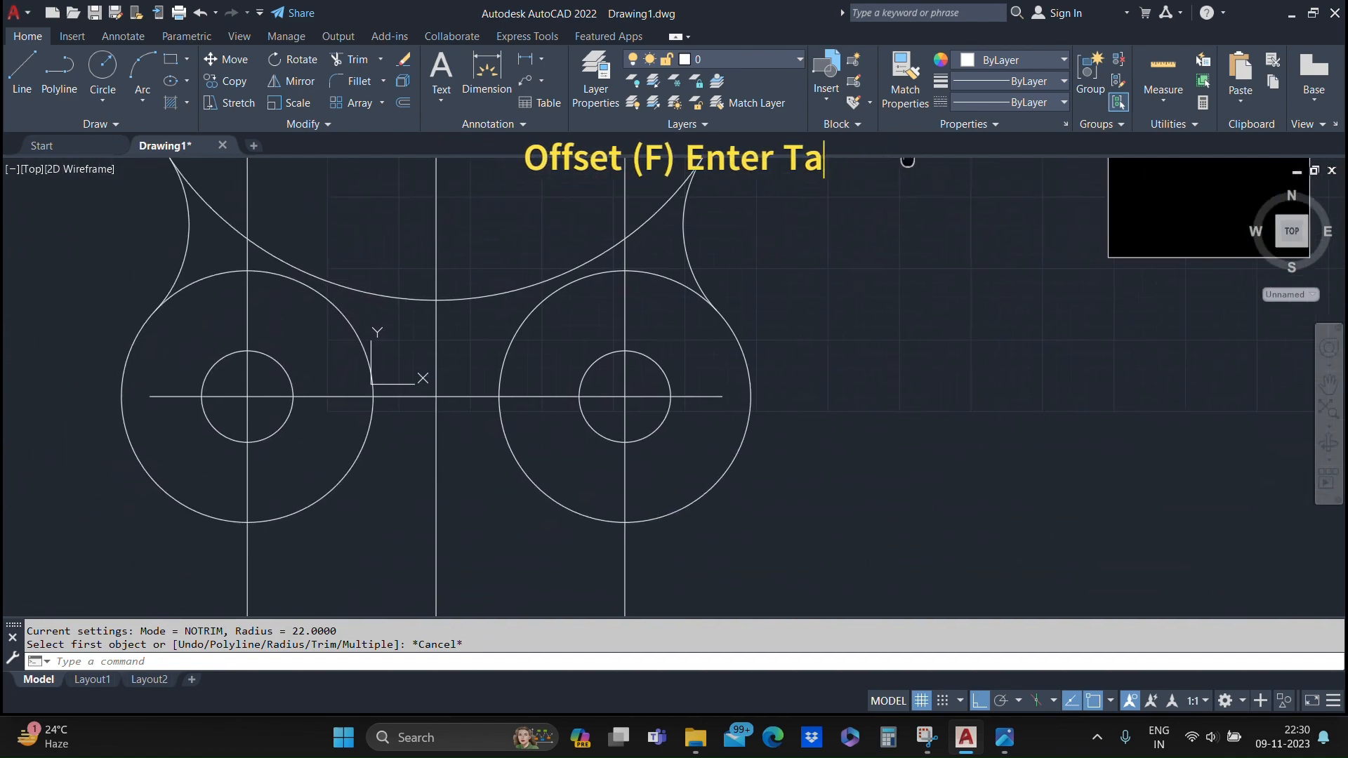
scroll(549, 426, "up", 2)
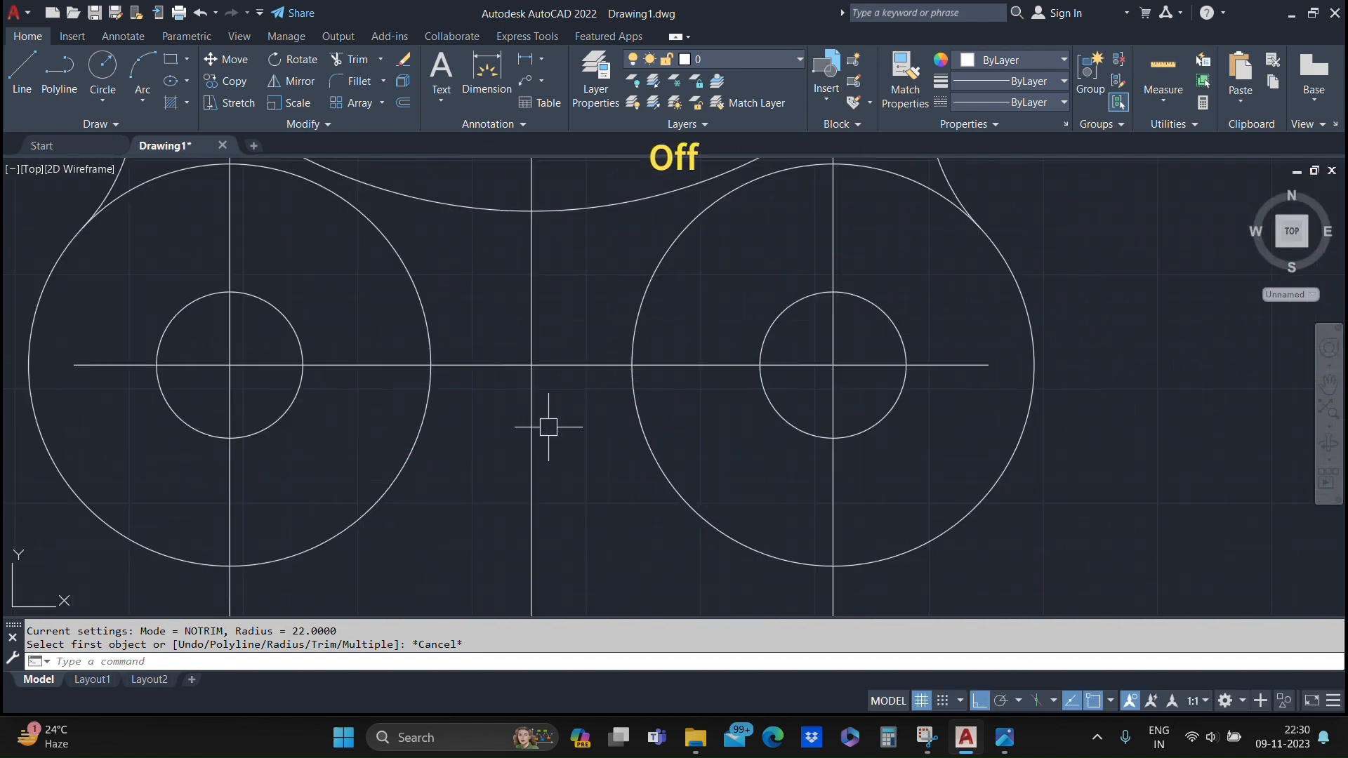
type("o")
key("Return")
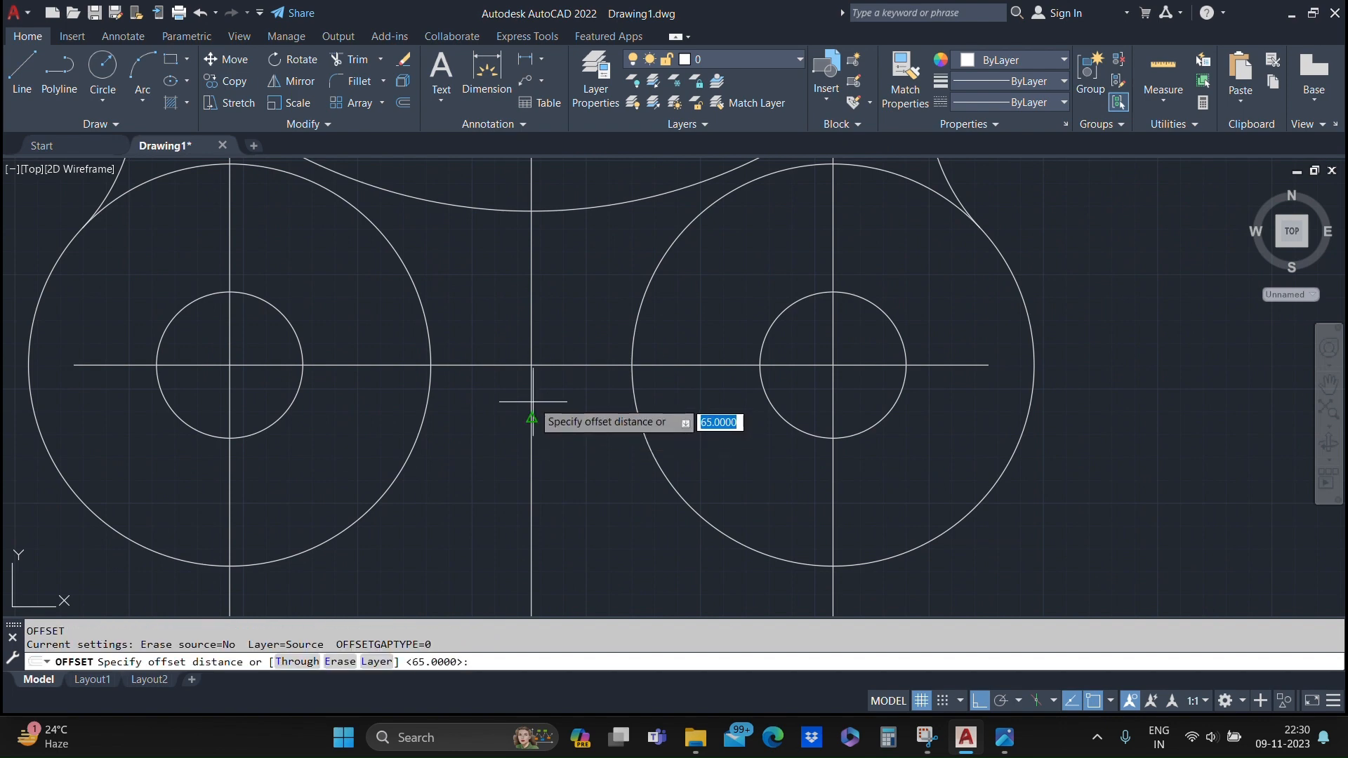
type("8")
key("Return")
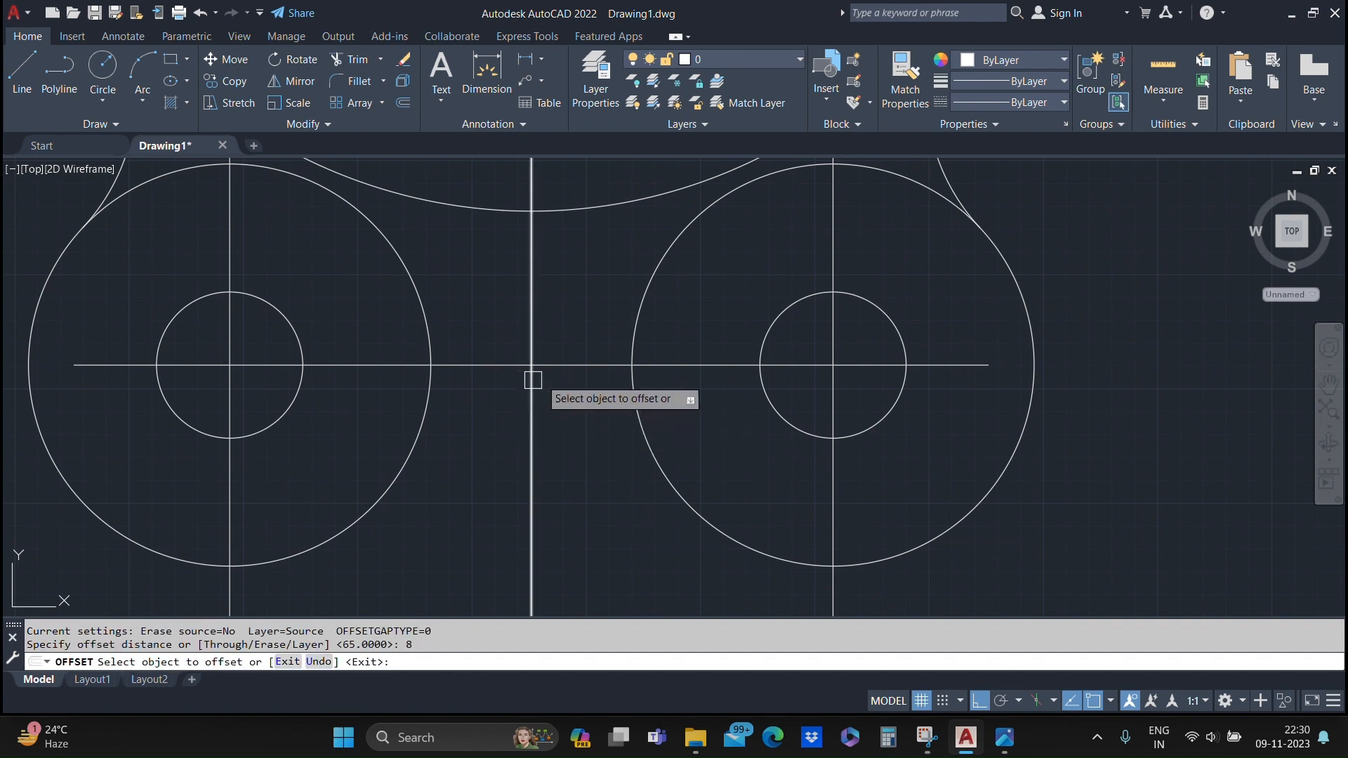
left_click(599, 364)
left_click(592, 323)
left_click(592, 364)
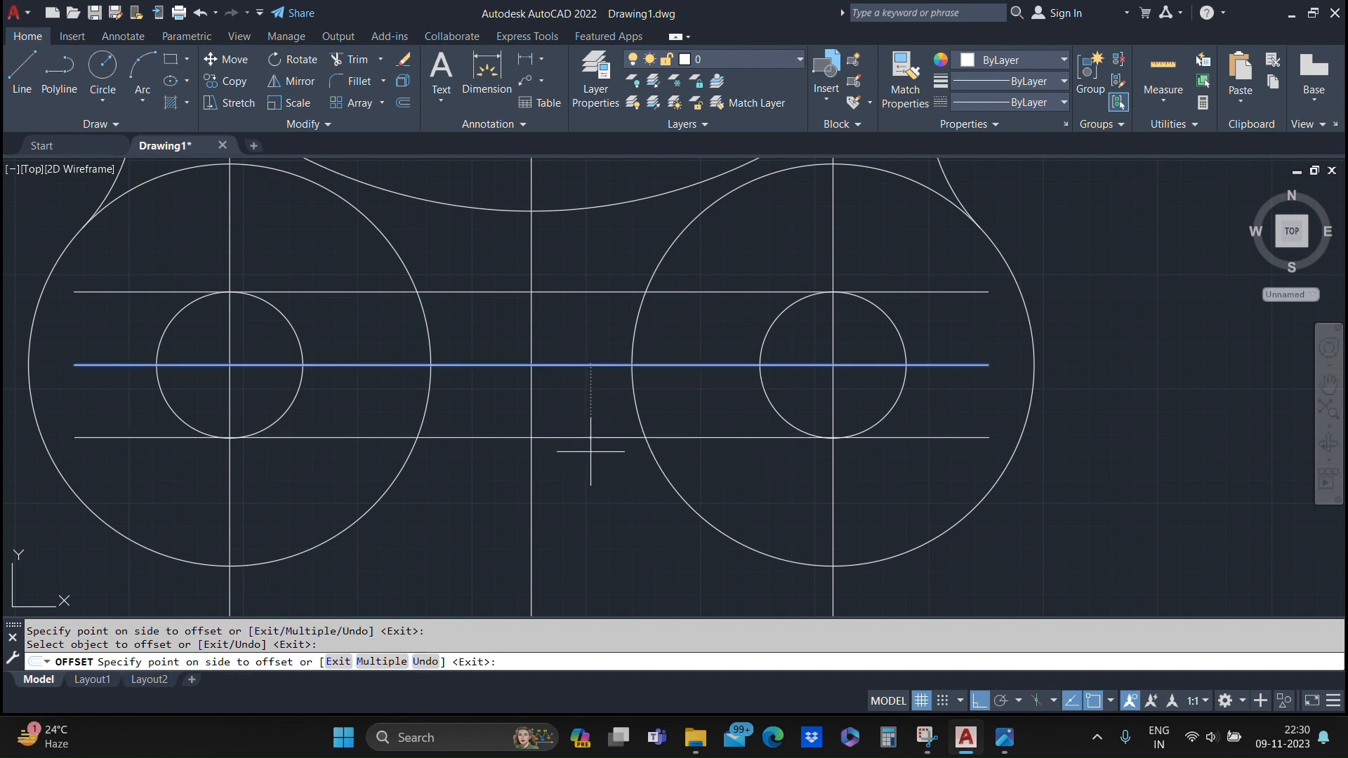
left_click(593, 454)
mouse_move(593, 454)
middle_mouse_down()
mouse_move(745, 396)
mouse_move(818, 398)
middle_mouse_up()
key("Escape")
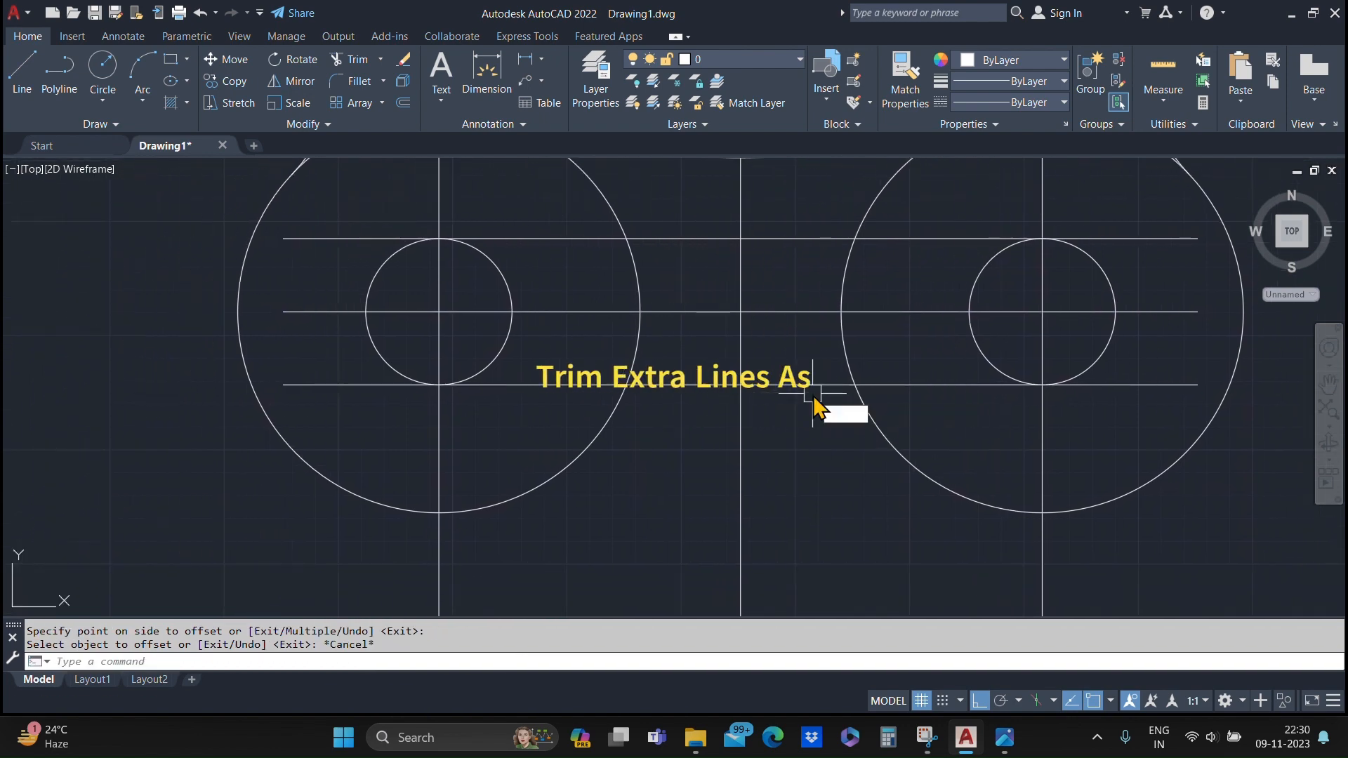
Step: Trim the overhanging ends of the slot edge lines and centre line outside the two R8 circles
type("tr")
key("Return")
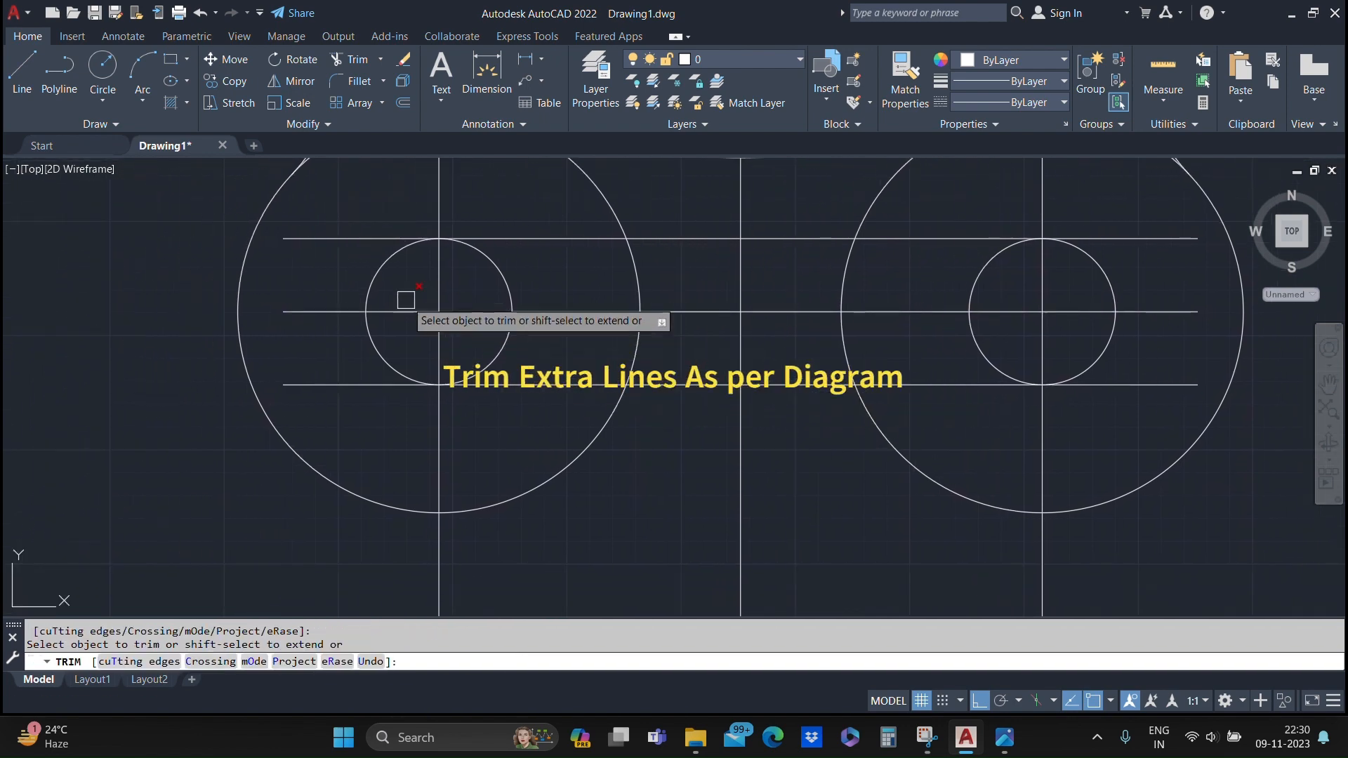
left_click(370, 239)
left_click_drag(325, 273, 360, 407)
mouse_move(1085, 214)
left_mouse_down()
mouse_move(1173, 361)
mouse_move(1165, 394)
left_mouse_up()
Step: Trim the inner halves of both R8 circles to close the slot and erase the leftover slot centre line pieces
left_click_drag(1005, 295, 941, 365)
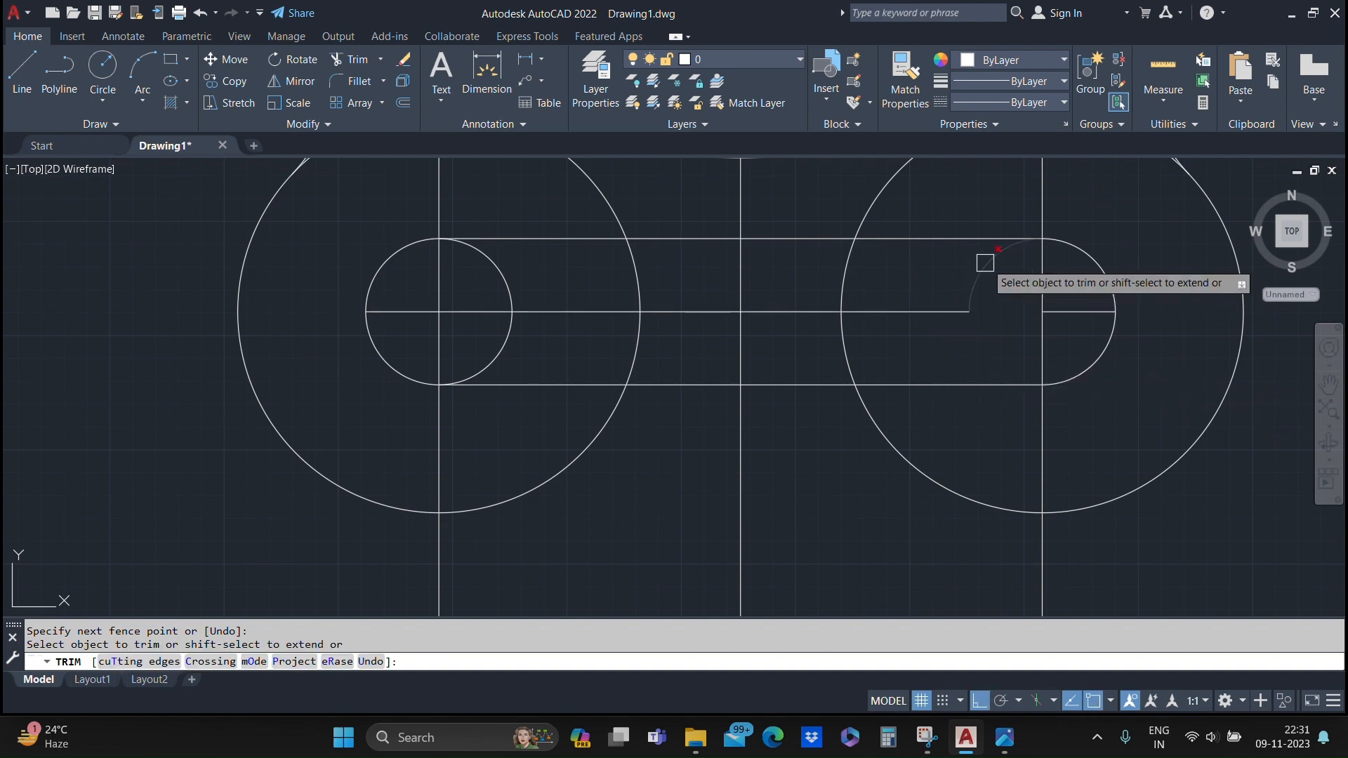
left_click(934, 311)
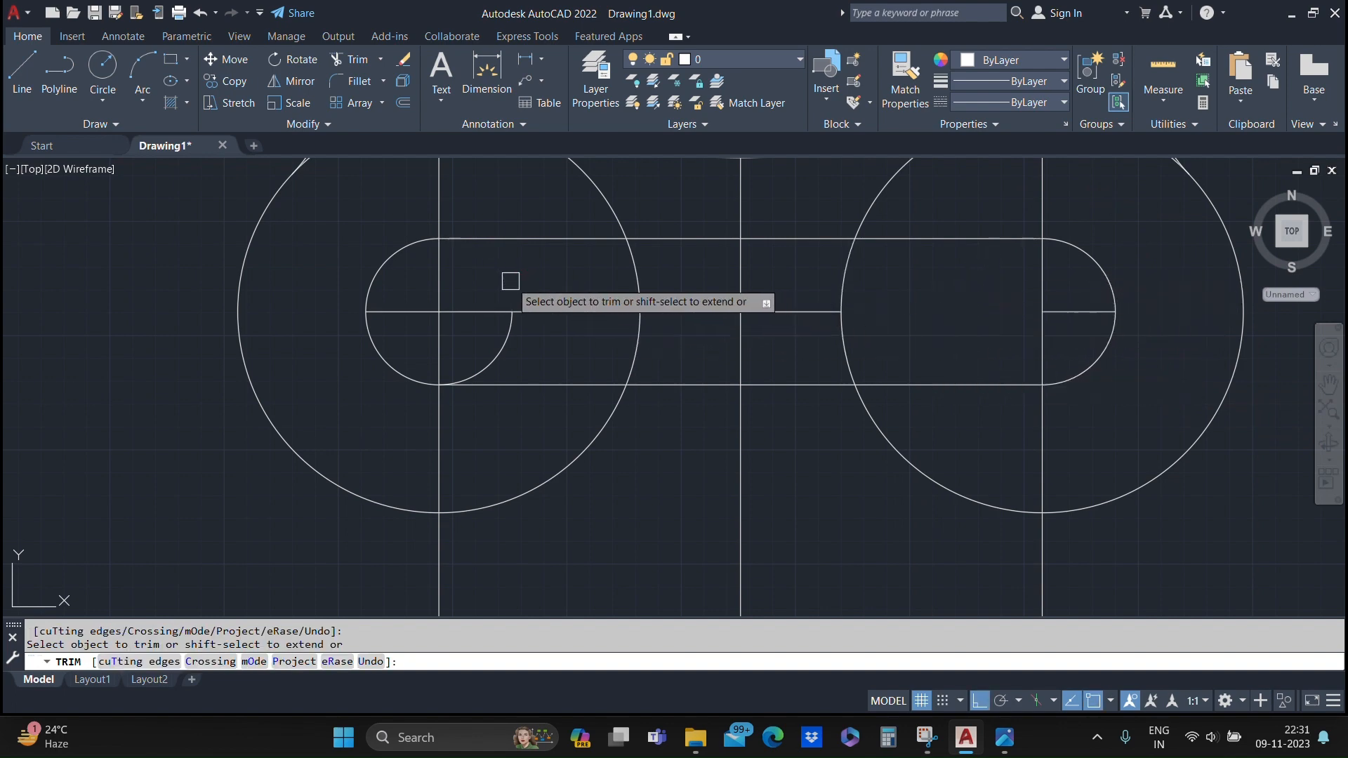
left_click(509, 338)
key("Return")
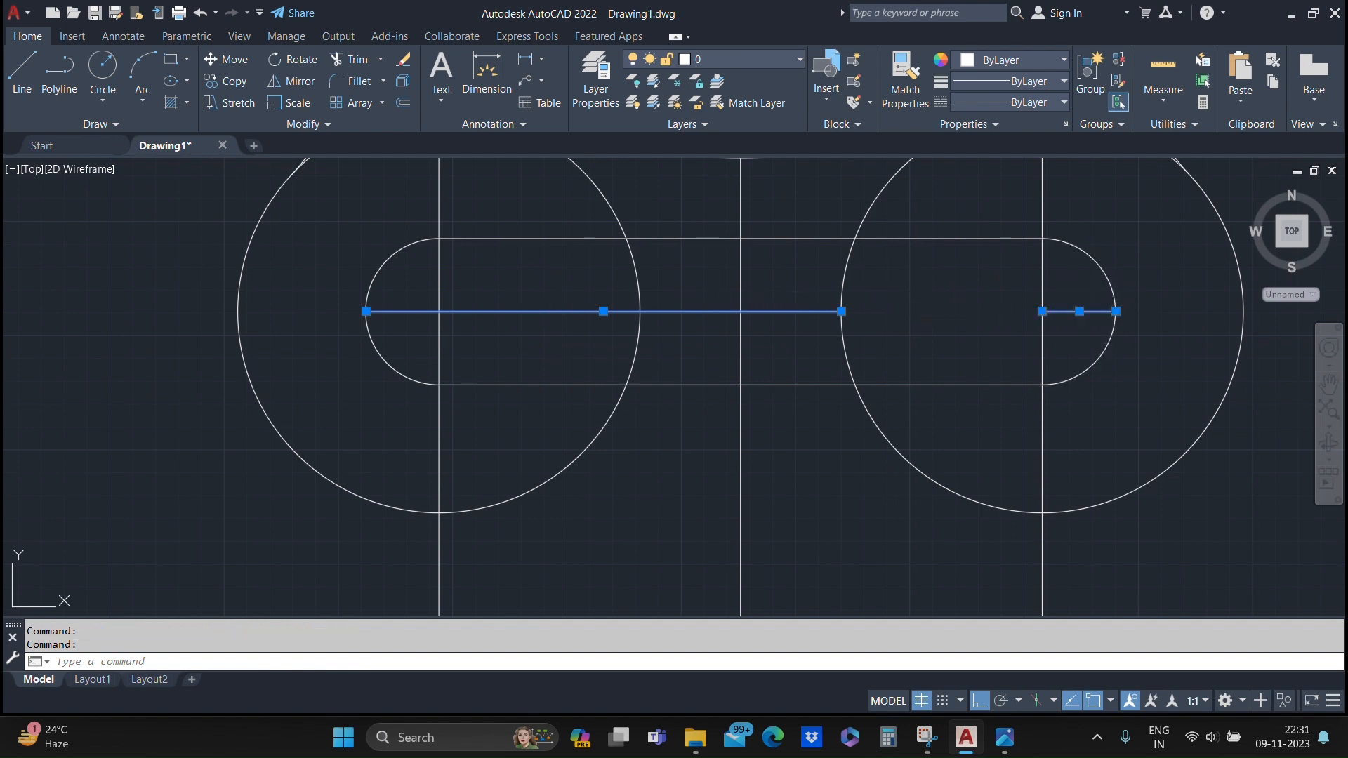
scroll(894, 347, "down", 3)
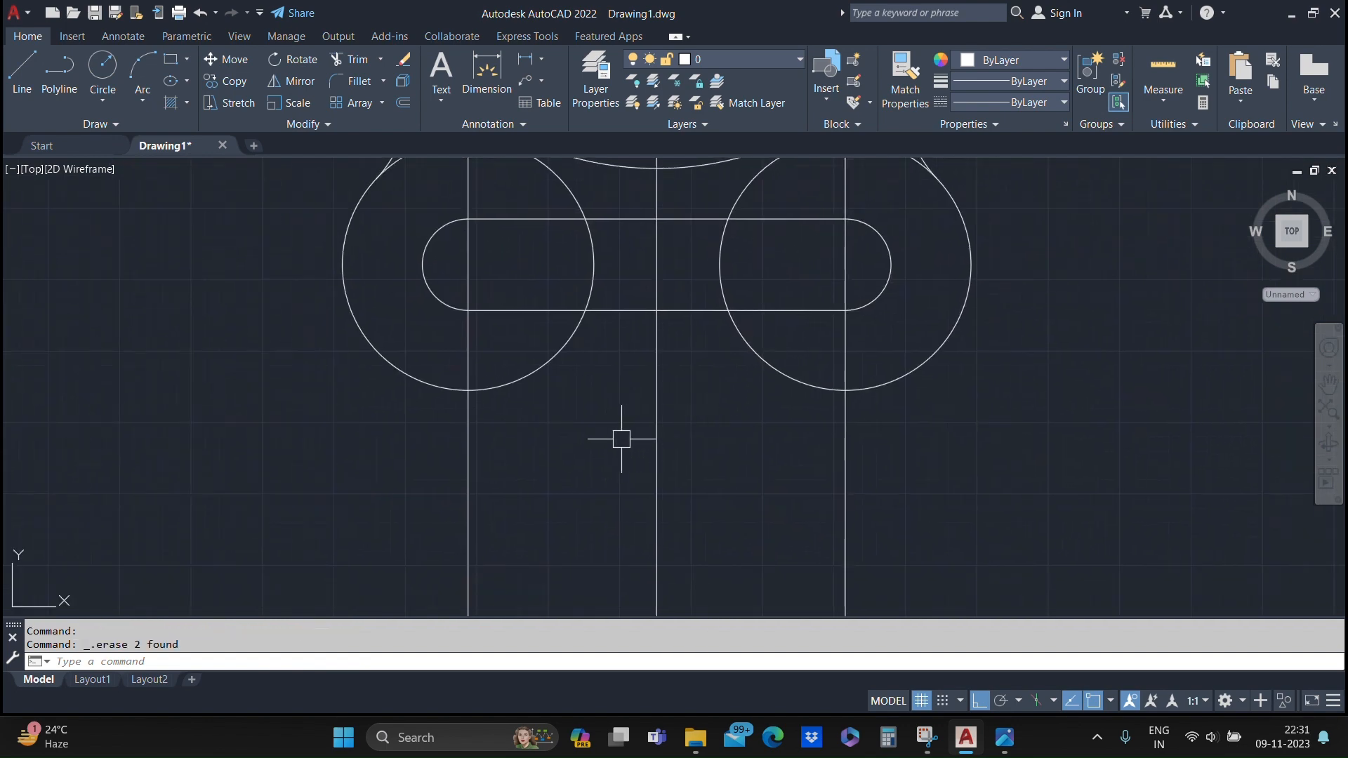
Step: Draw a horizontal line joining the lowest points of the two R22 circles below the slot
type("l")
key("Return")
left_click(475, 395)
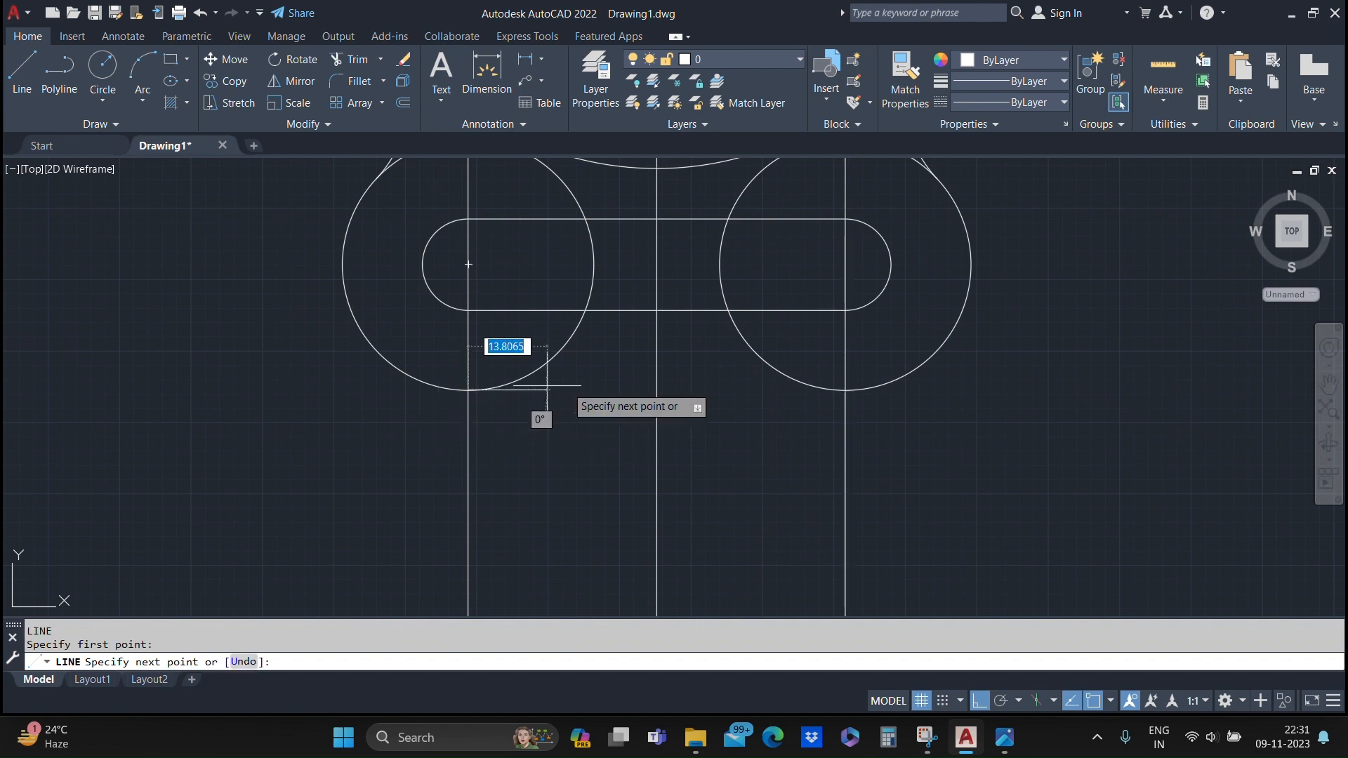
left_click(846, 390)
key("Return")
Step: Draw a circle of diameter 44 centred where the vertical centre line meets the lowest horizontal centre line
scroll(897, 412, "down", 5)
scroll(942, 340, "up", 3)
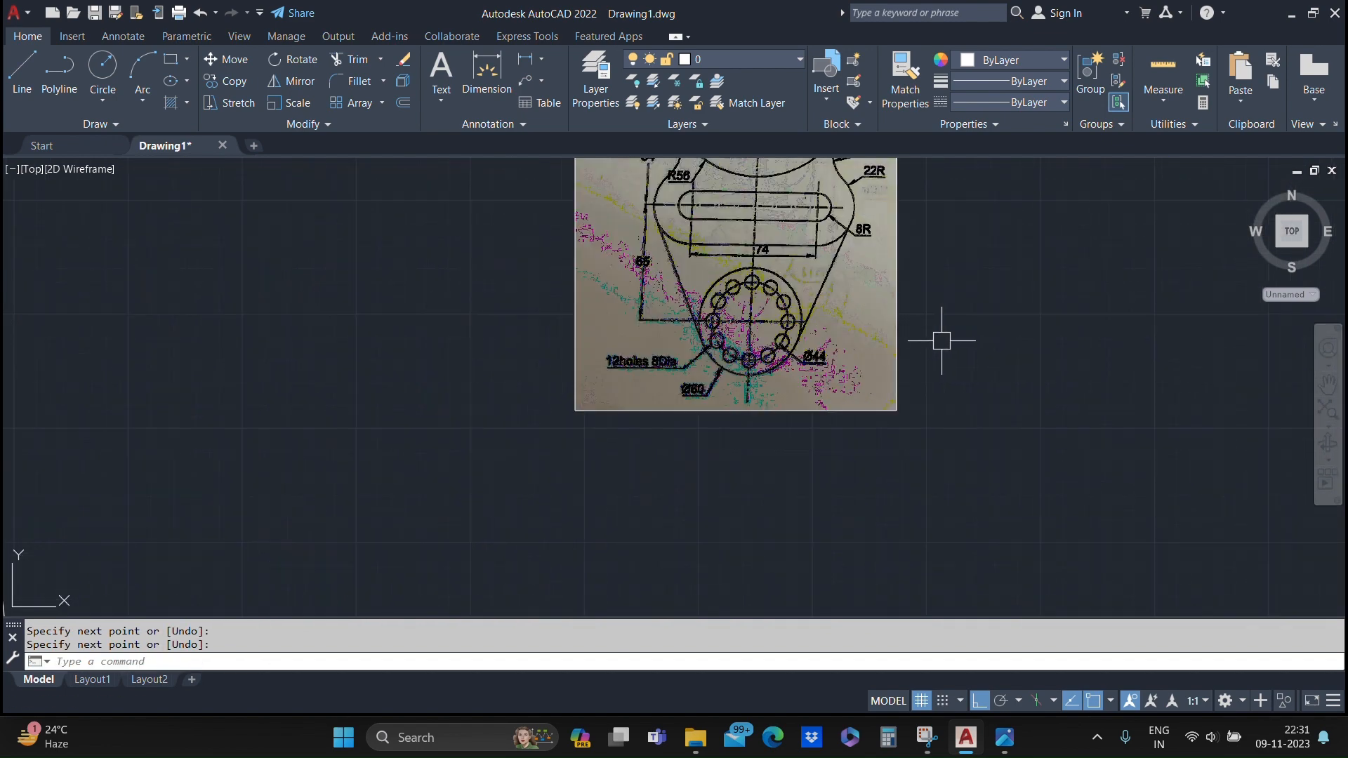
scroll(938, 344, "up", 2)
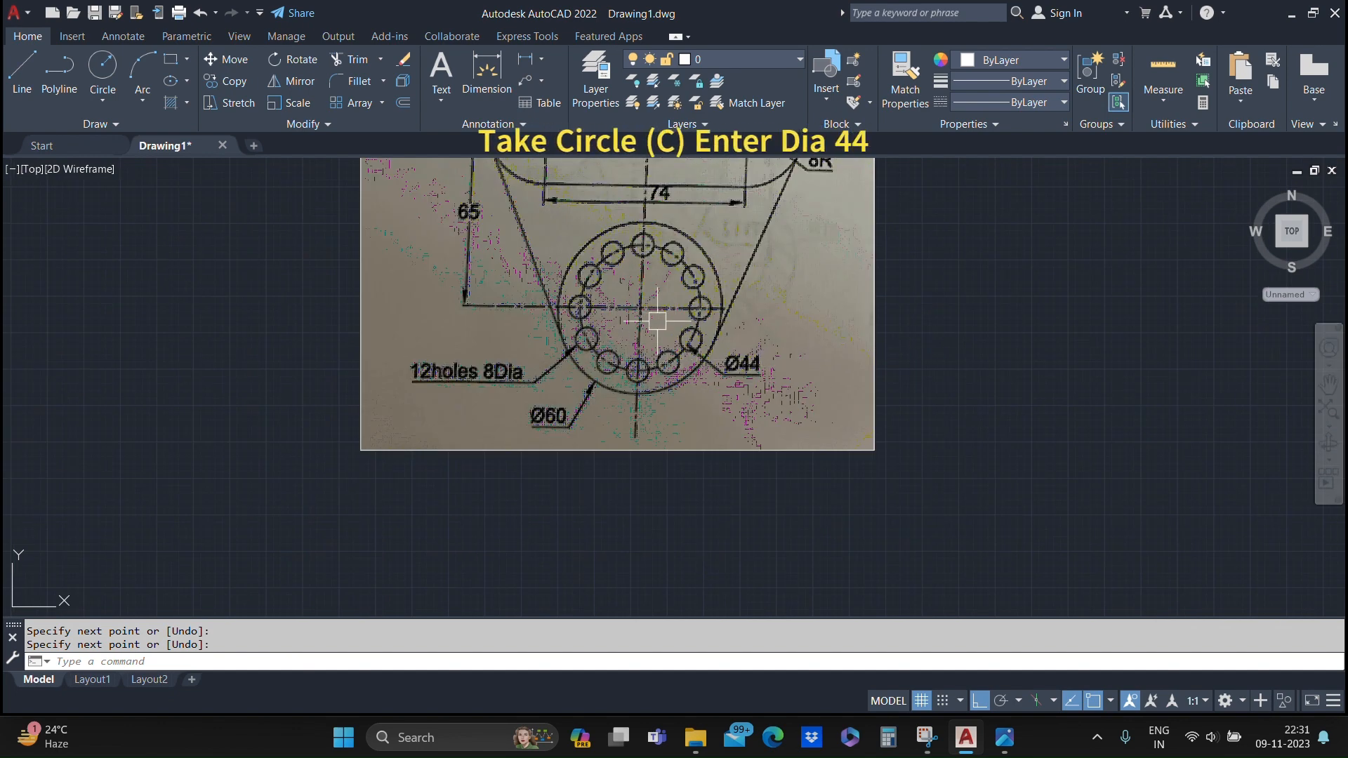
scroll(656, 372, "down", 4)
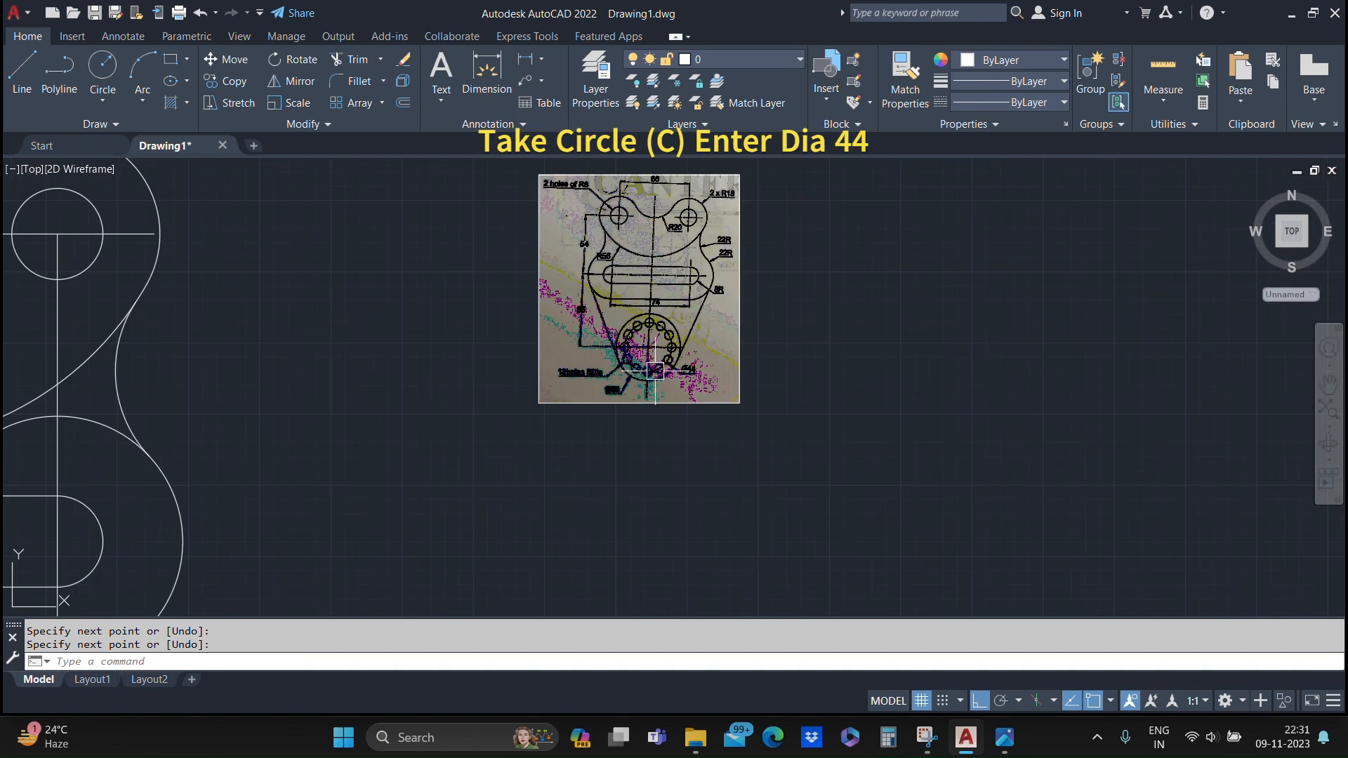
middle_click_drag(364, 481, 962, 241)
middle_click_drag(500, 440, 627, 308)
type("C")
key("Return")
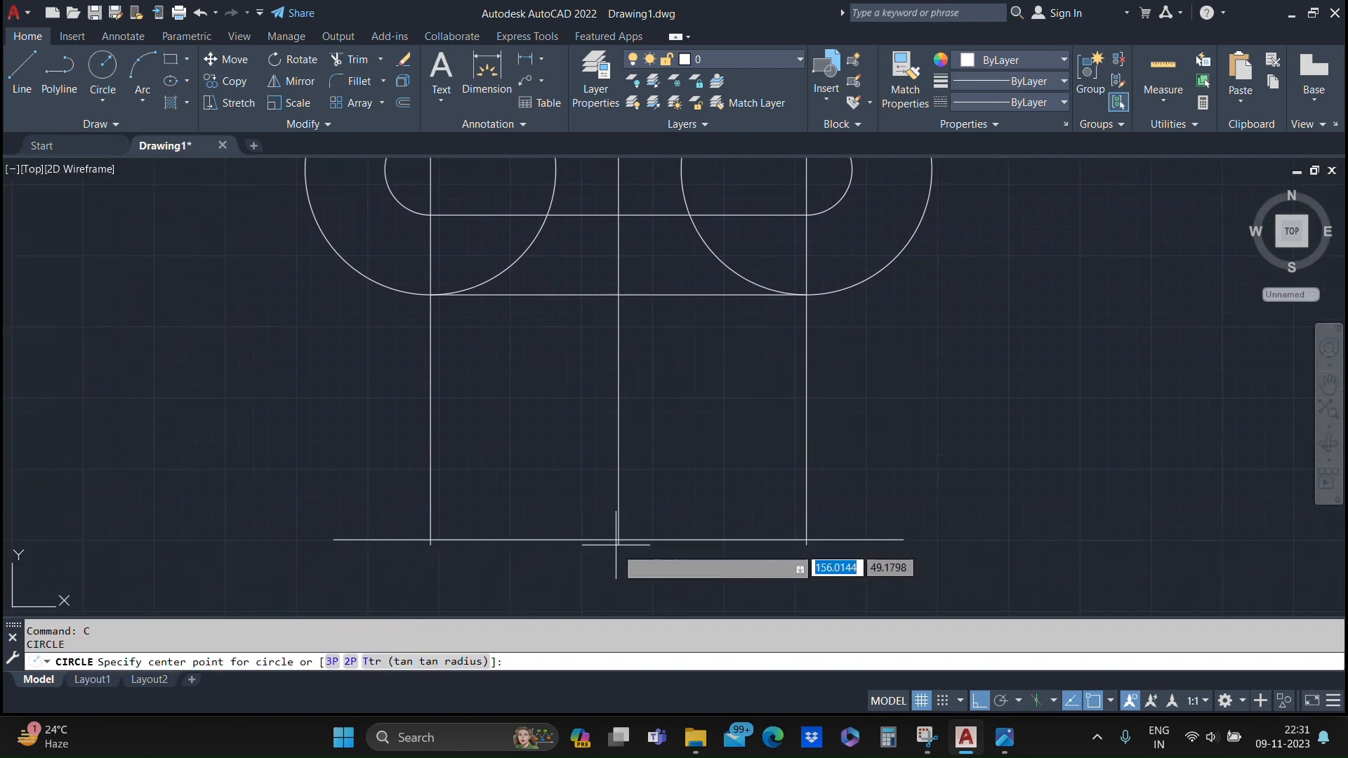
scroll(618, 541, "up", 5)
left_click(617, 520)
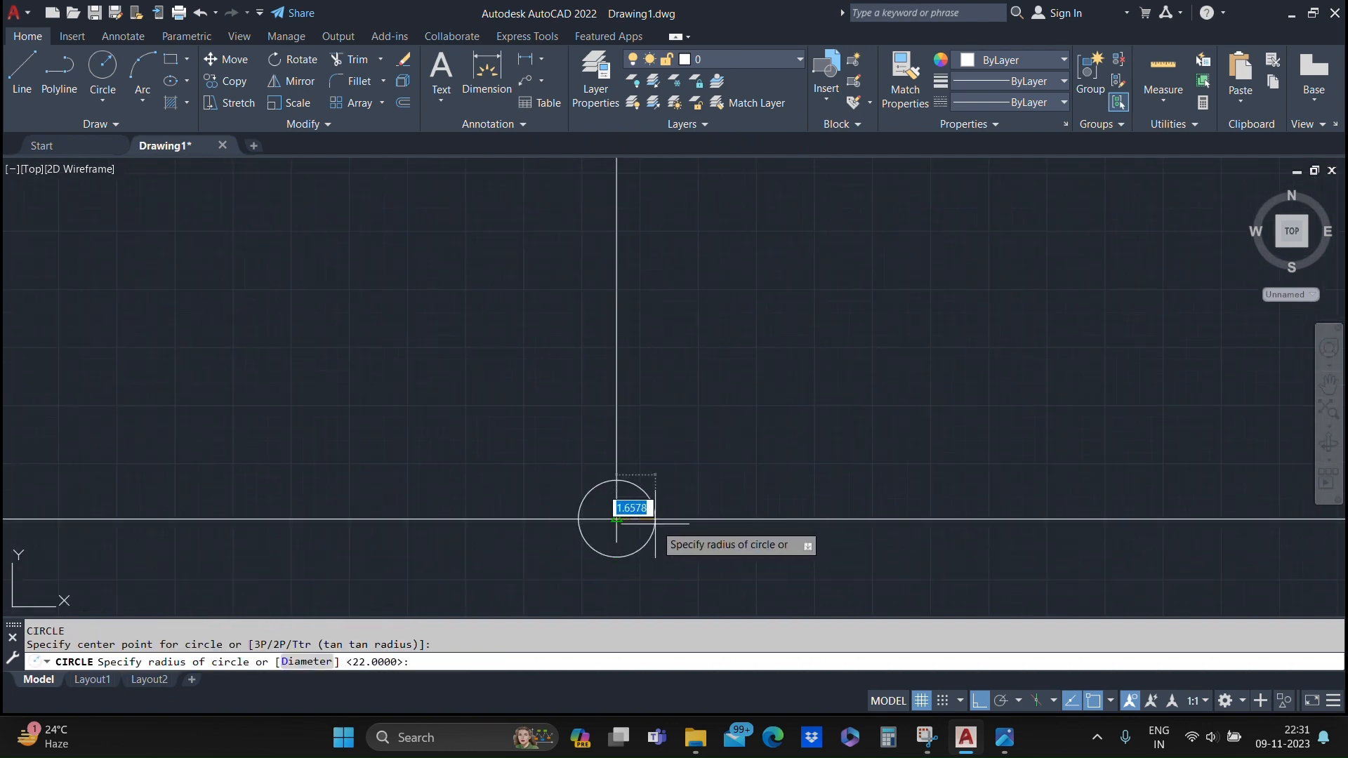
type("d")
key("Return")
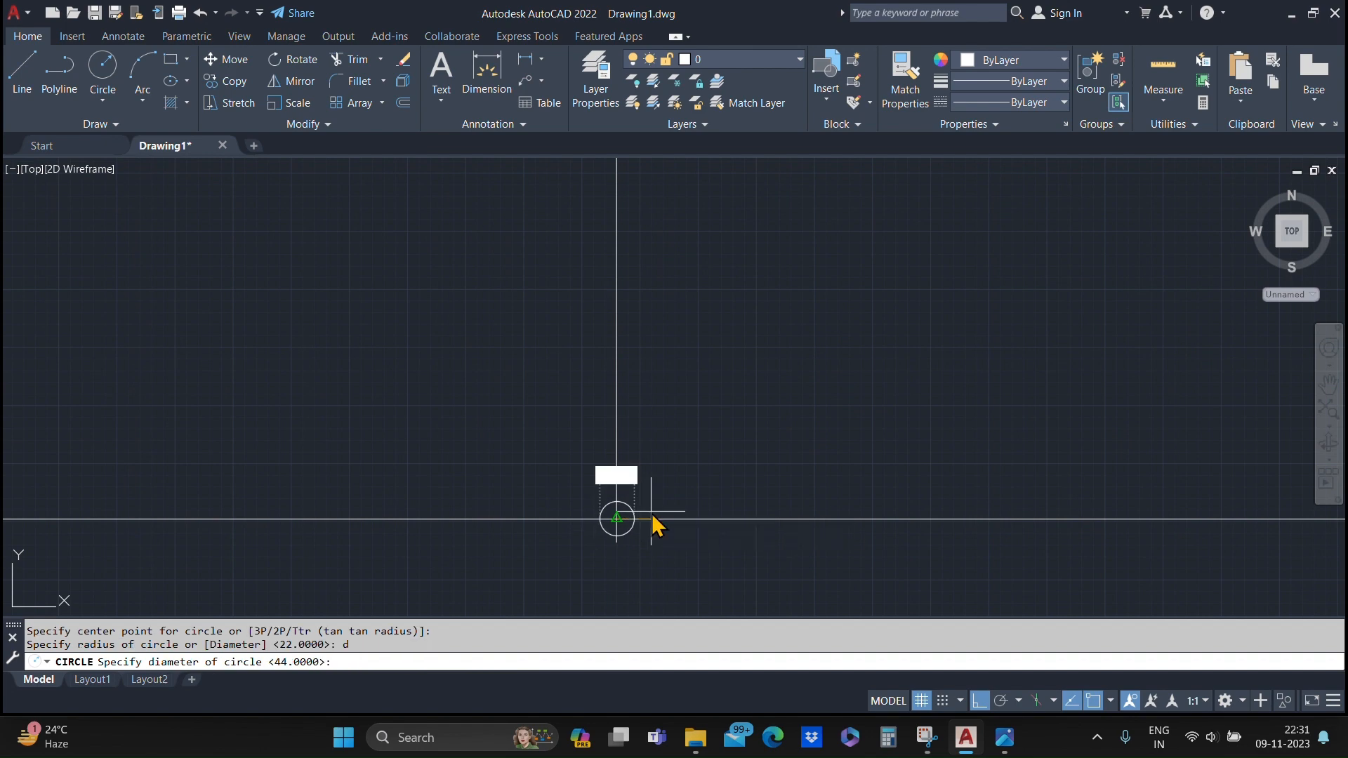
key("Return")
Step: Draw a concentric circle of diameter 60 around the 44 mm circle, following the reference image
scroll(653, 505, "down", 7)
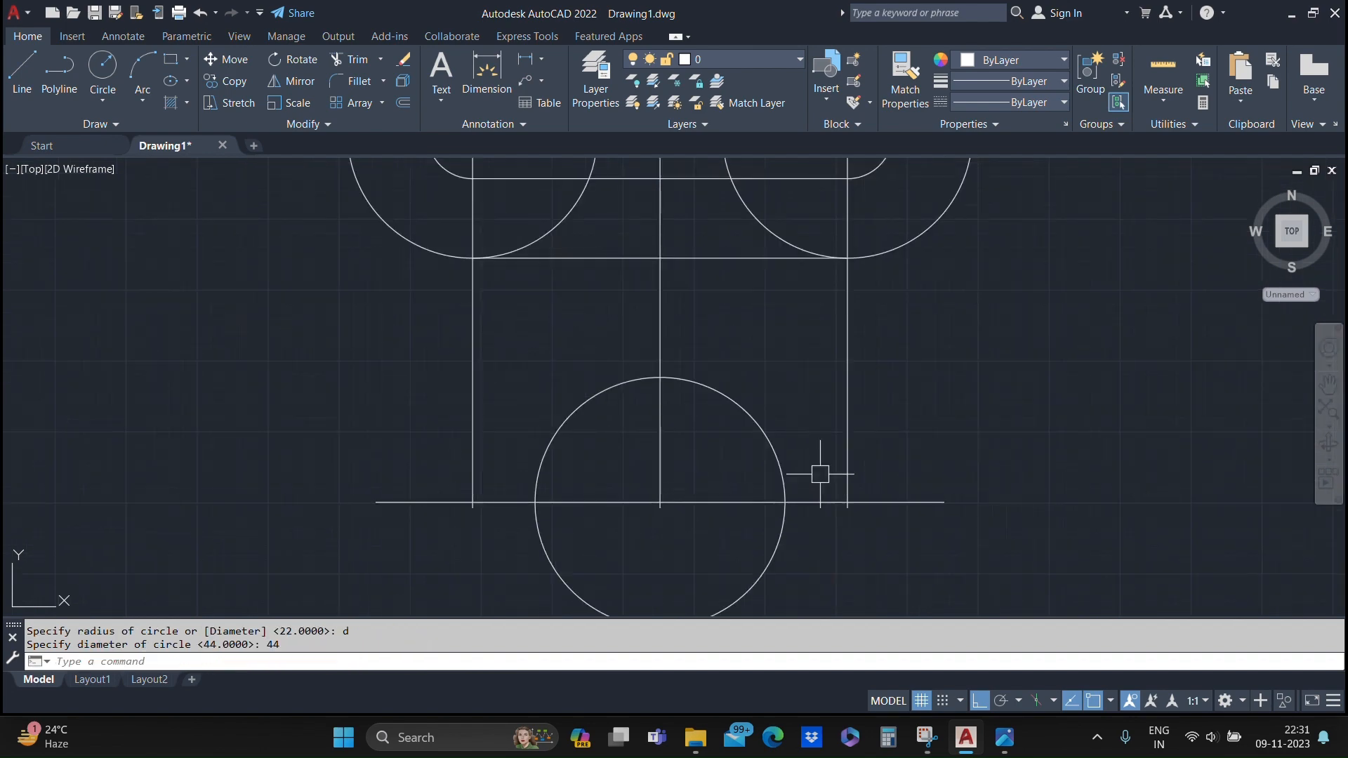
mouse_move(819, 470)
middle_mouse_down()
mouse_move(793, 490)
mouse_move(406, 605)
middle_mouse_up()
scroll(716, 292, "up", 5)
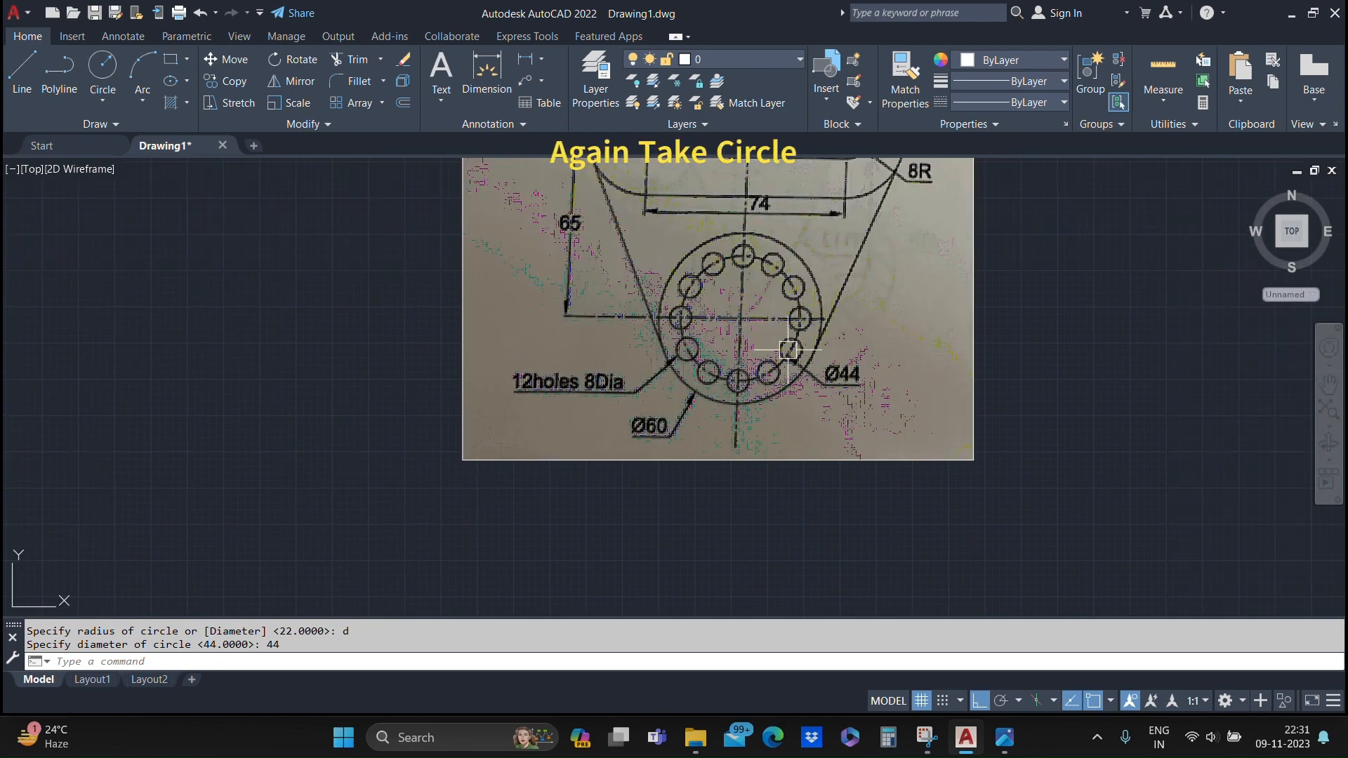
scroll(647, 427, "down", 5)
mouse_move(692, 421)
middle_mouse_down()
mouse_move(714, 327)
mouse_move(1136, 87)
middle_mouse_up()
middle_click_drag(584, 527, 598, 368)
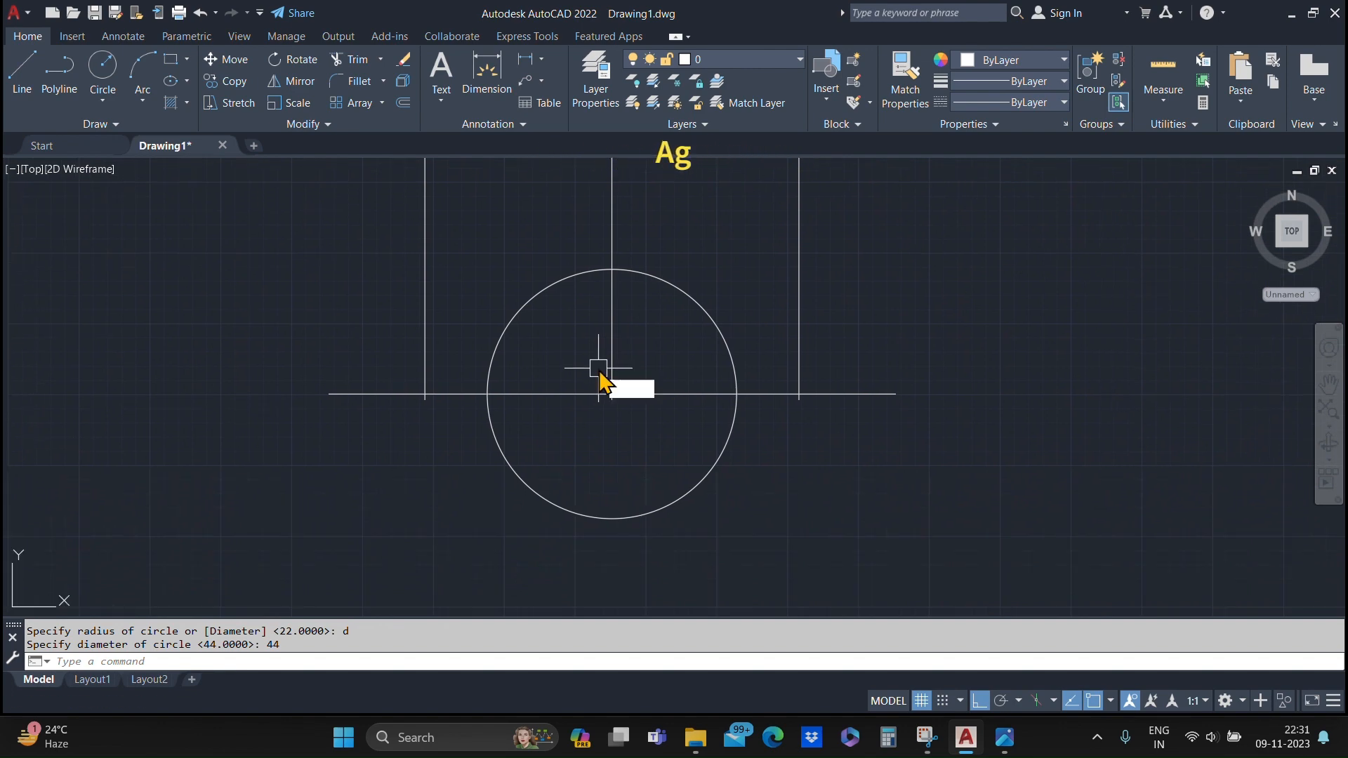
type("c")
key("Return")
scroll(610, 393, "up", 4)
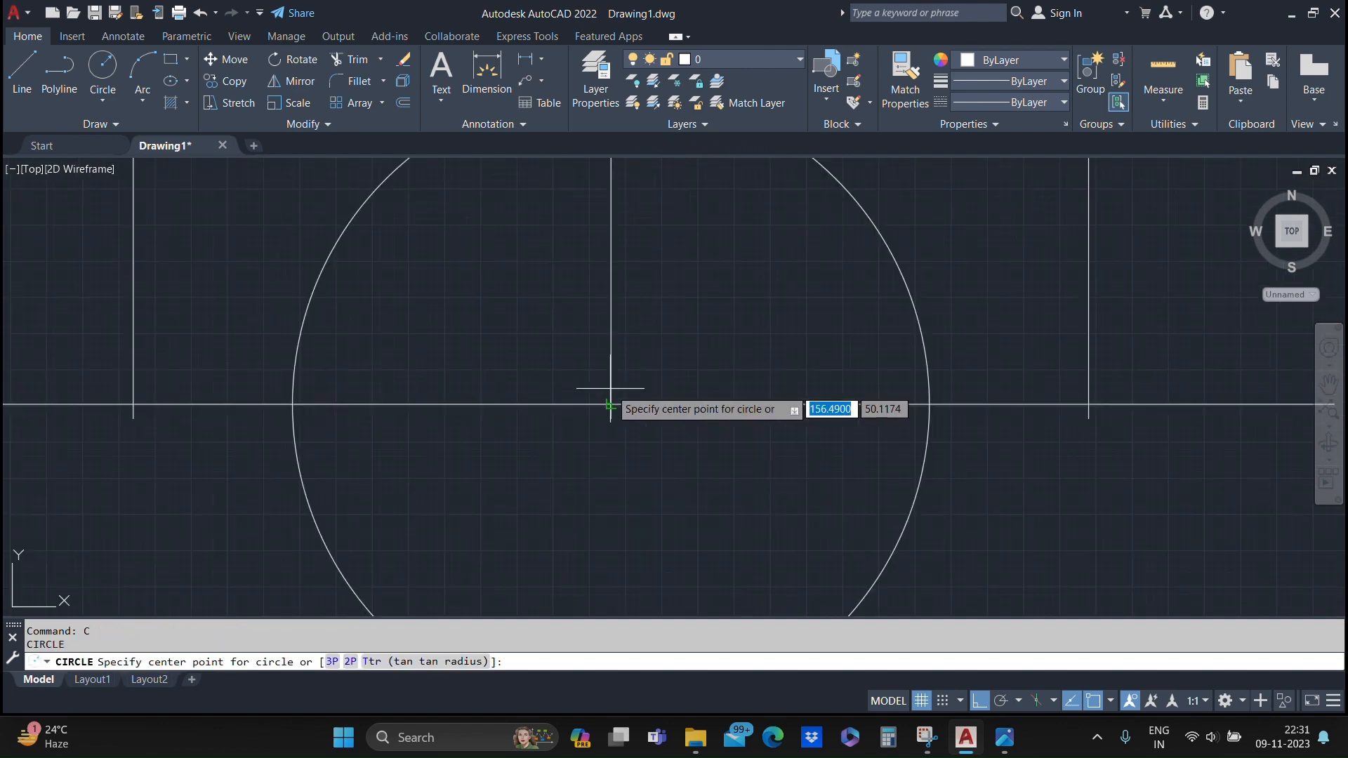
left_click(611, 394)
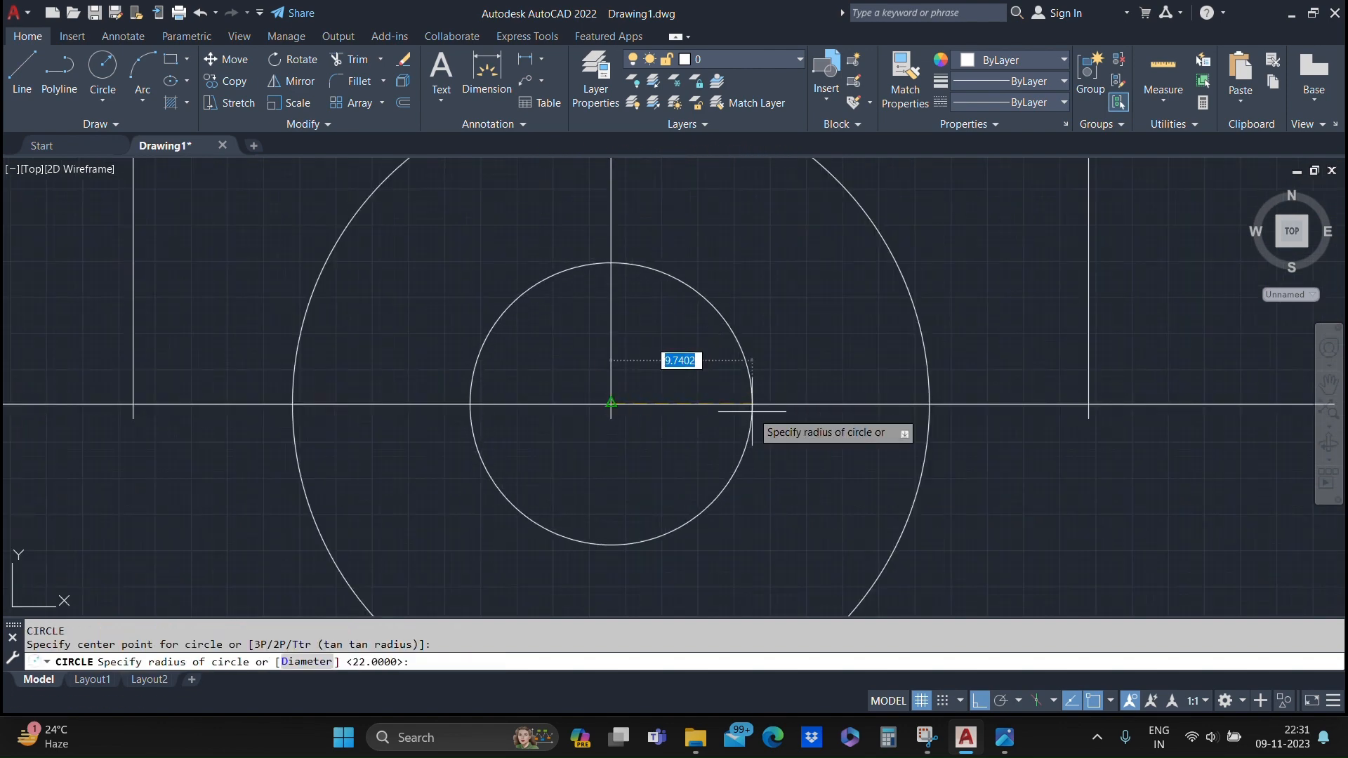
type("d")
key("Return")
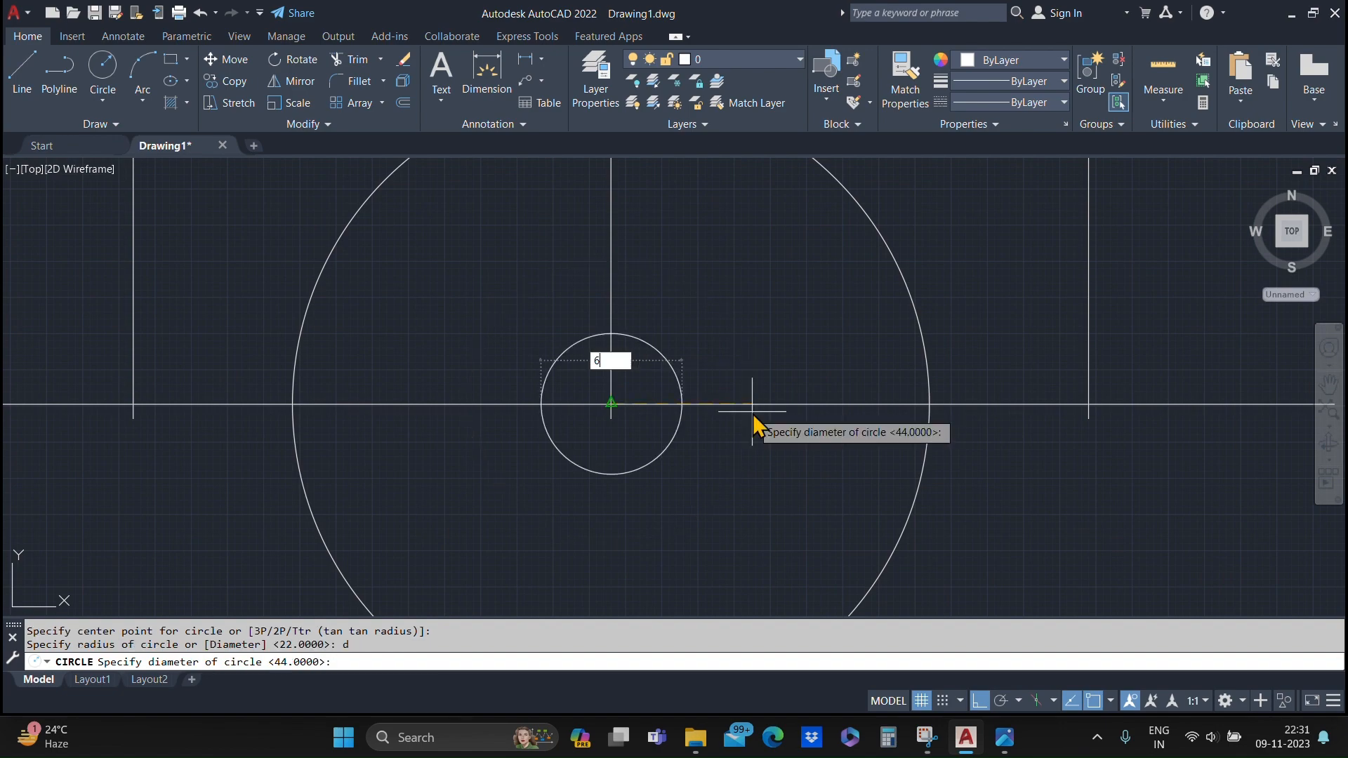
key("Return")
Step: Draw a hole circle of diameter 8 centred where the vertical centre line crosses the top of the 44 mm circle
scroll(755, 411, "down", 5)
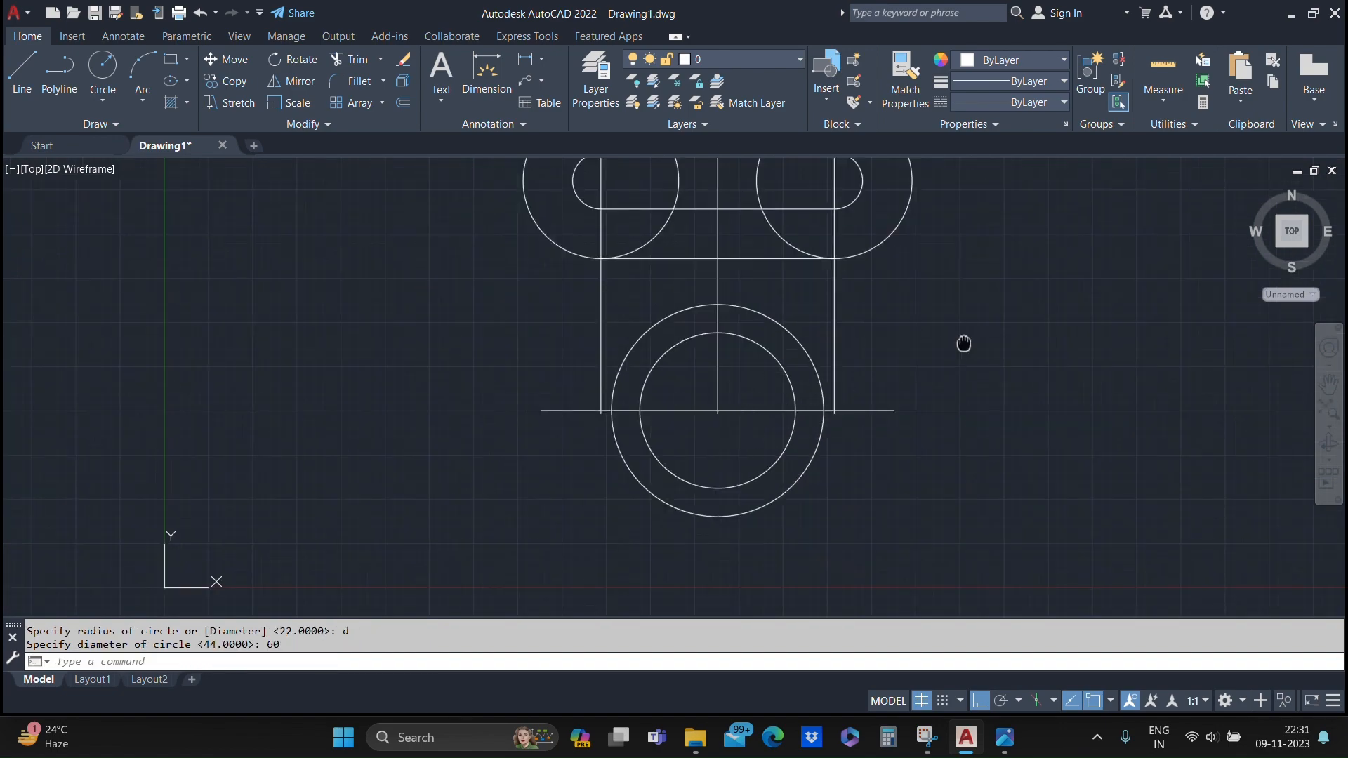
middle_click_drag(964, 344, 577, 549)
scroll(745, 241, "up", 3)
middle_click_drag(894, 295, 668, 320)
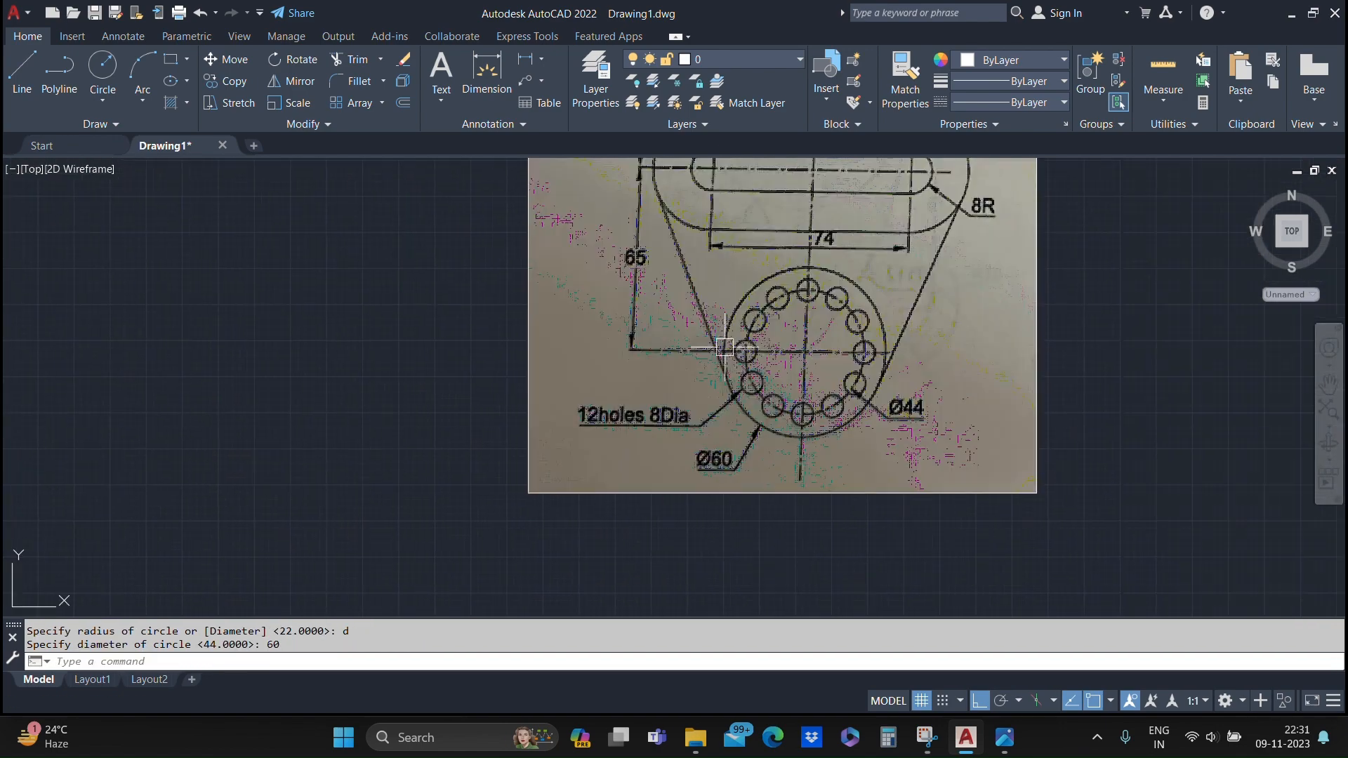
scroll(848, 289, "up", 2)
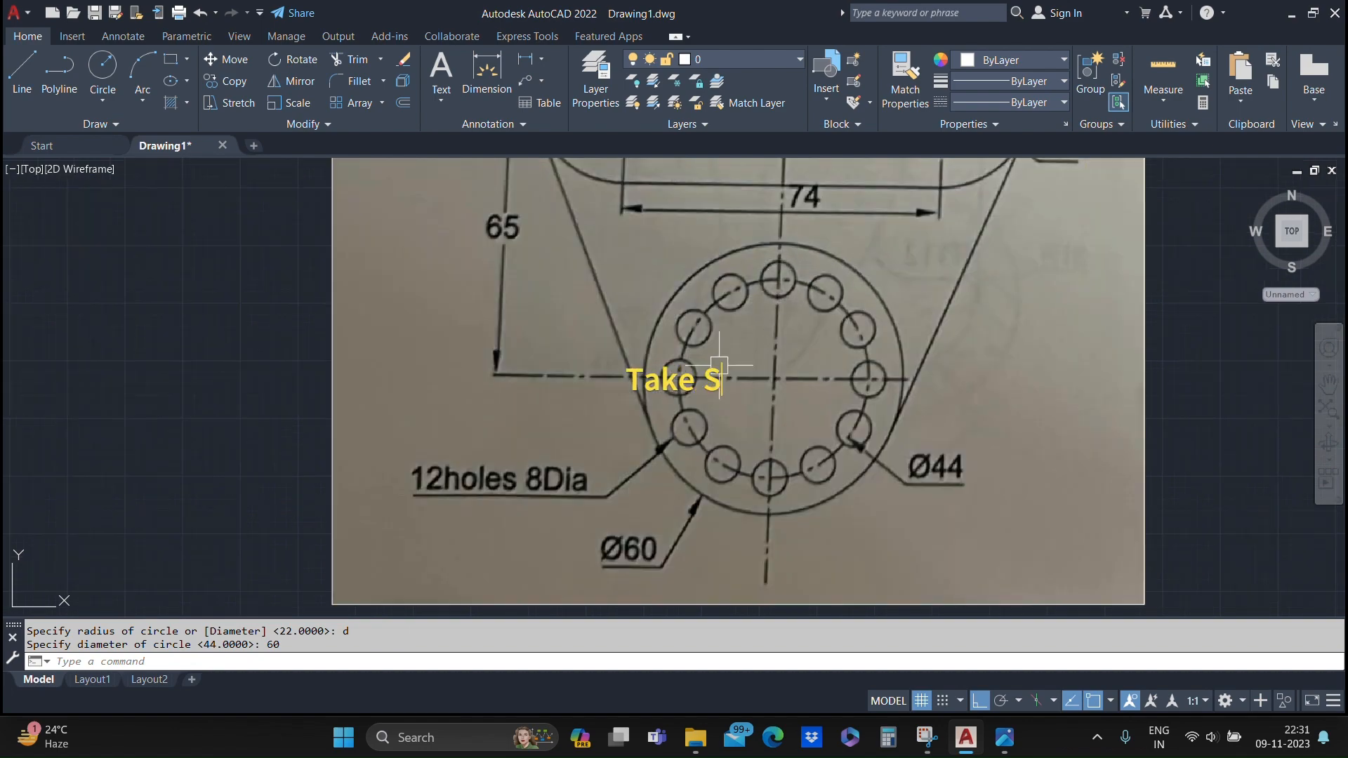
scroll(458, 456, "down", 6)
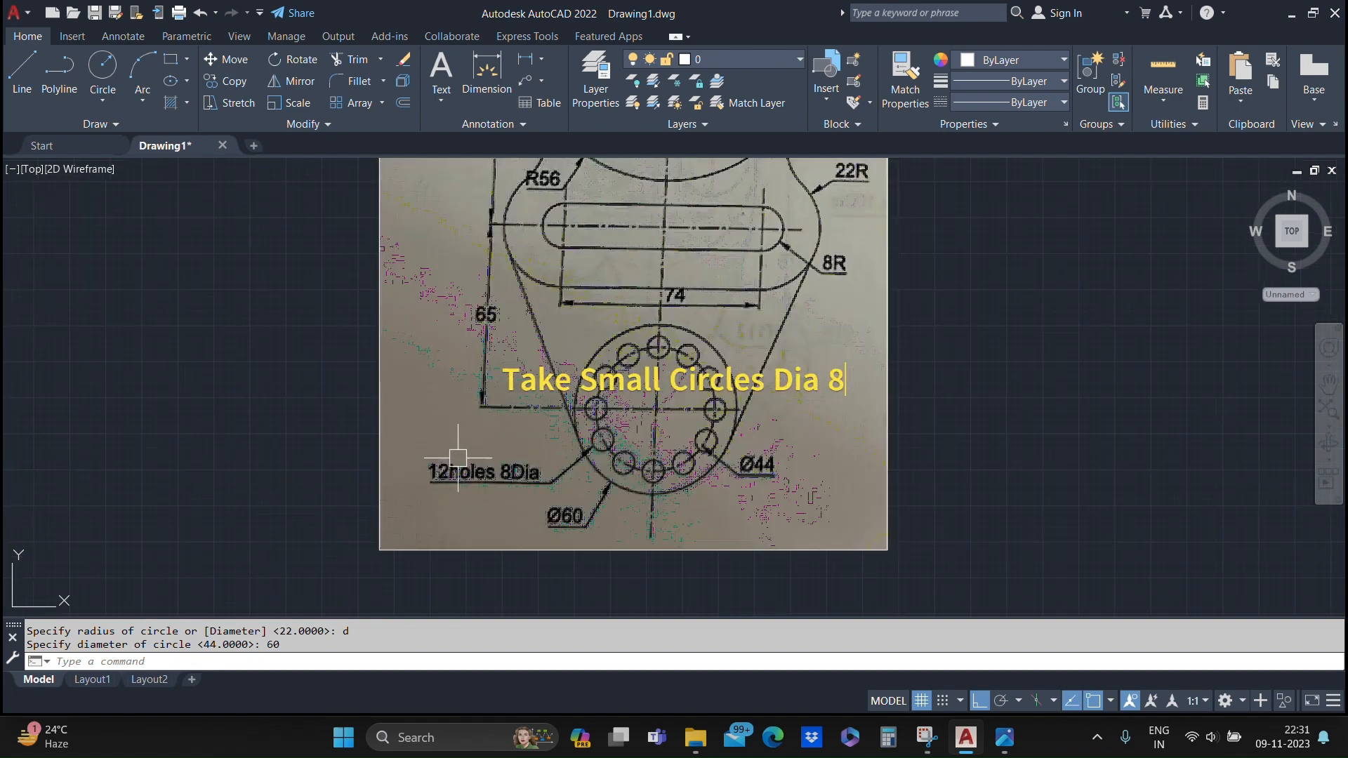
middle_click_drag(334, 475, 1084, 132)
mouse_move(532, 478)
middle_mouse_down()
mouse_move(597, 447)
mouse_move(611, 287)
middle_mouse_up()
scroll(602, 396, "up", 2)
key("Return")
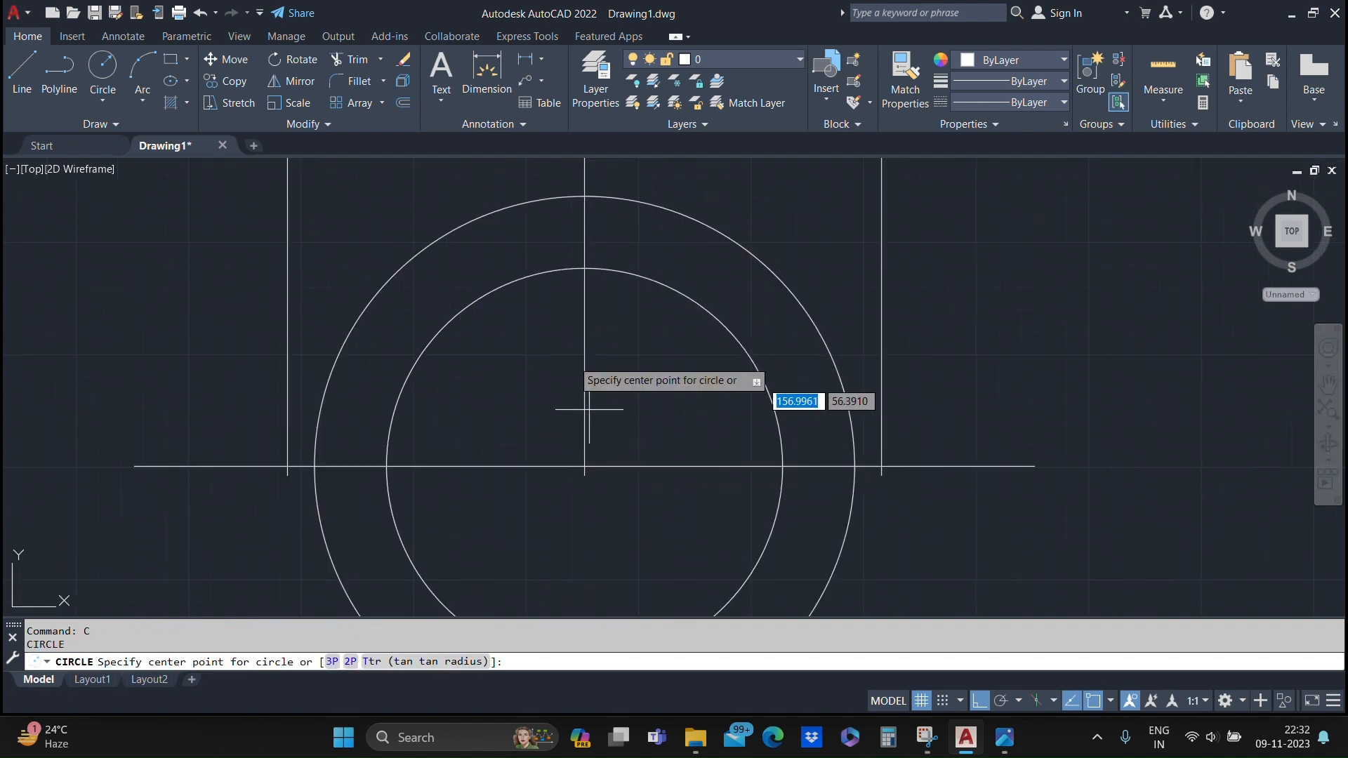
left_click(585, 268)
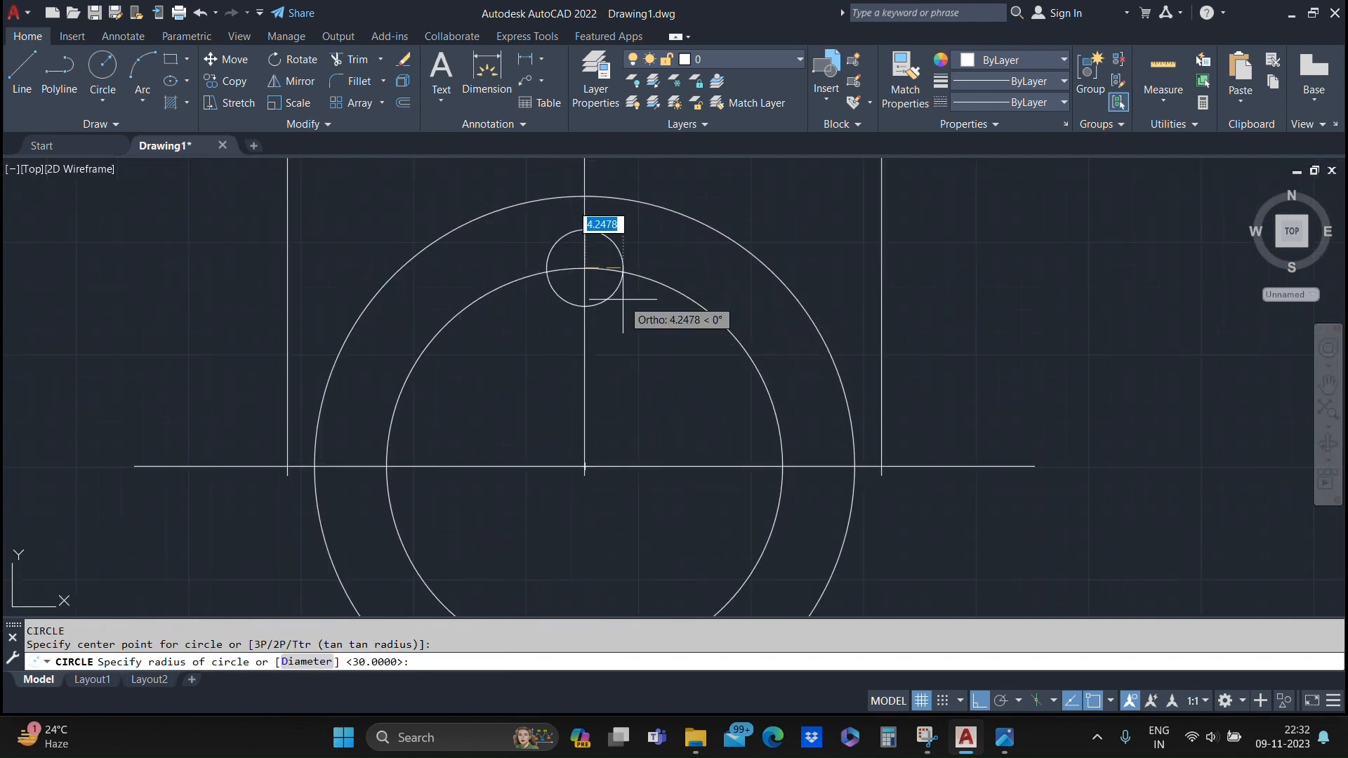
type("d")
key("Return")
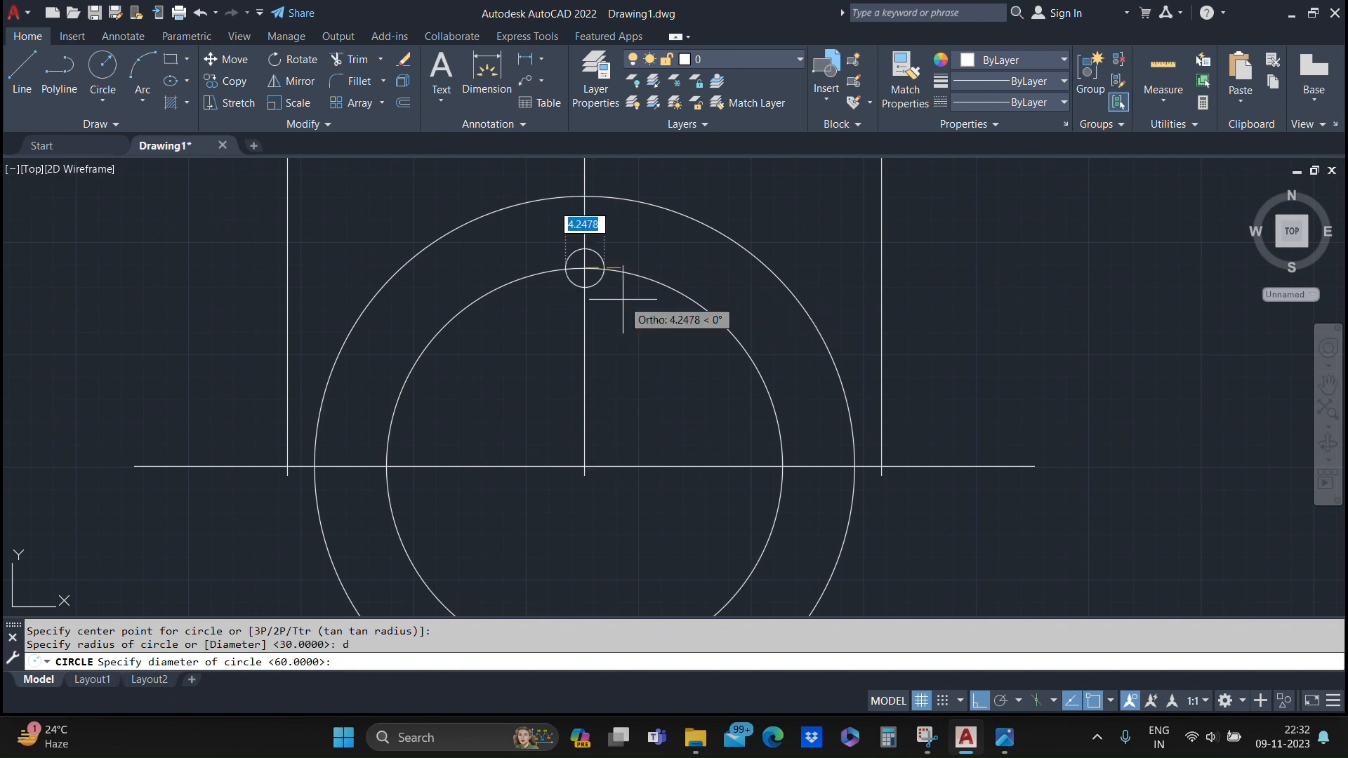
type("8")
key("Return")
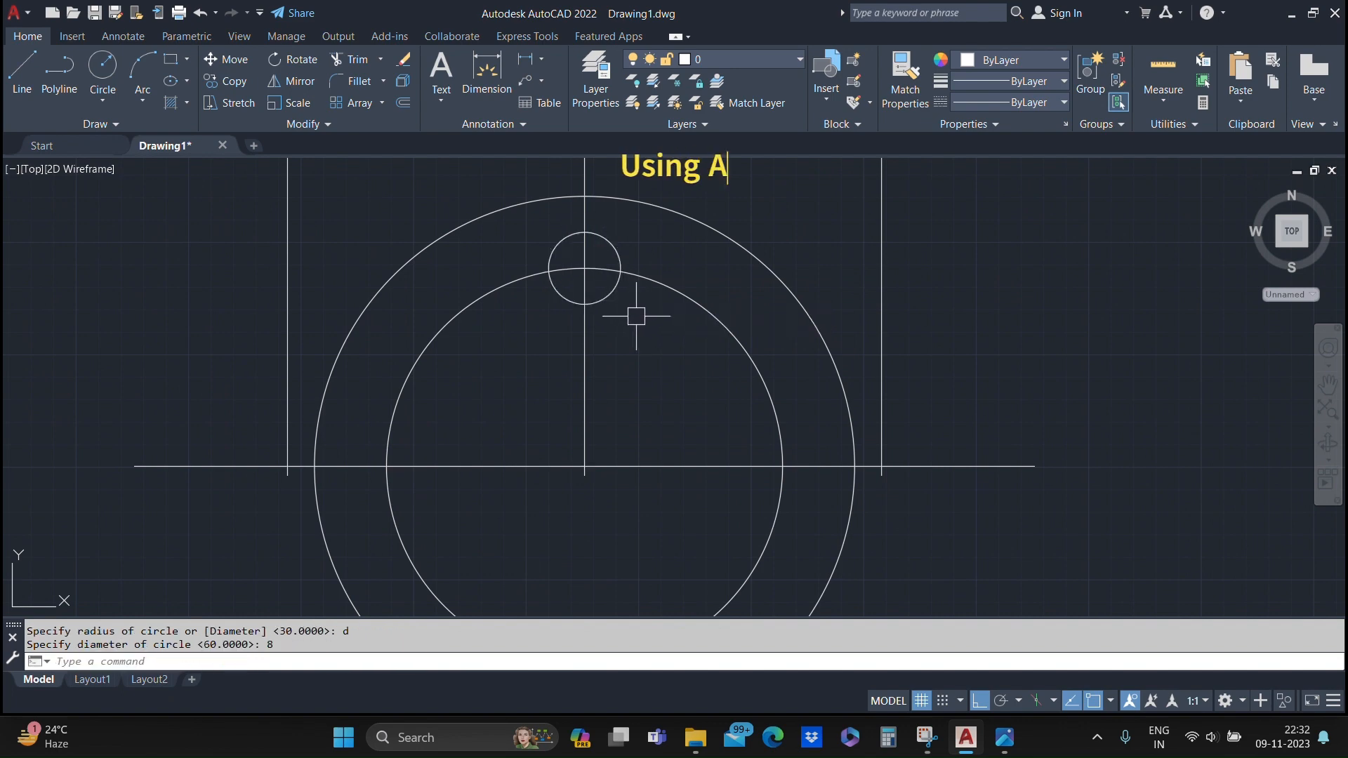
Step: Array the 8 mm hole in a polar pattern of 12 items about the centre of the 44 mm circle
type("ar")
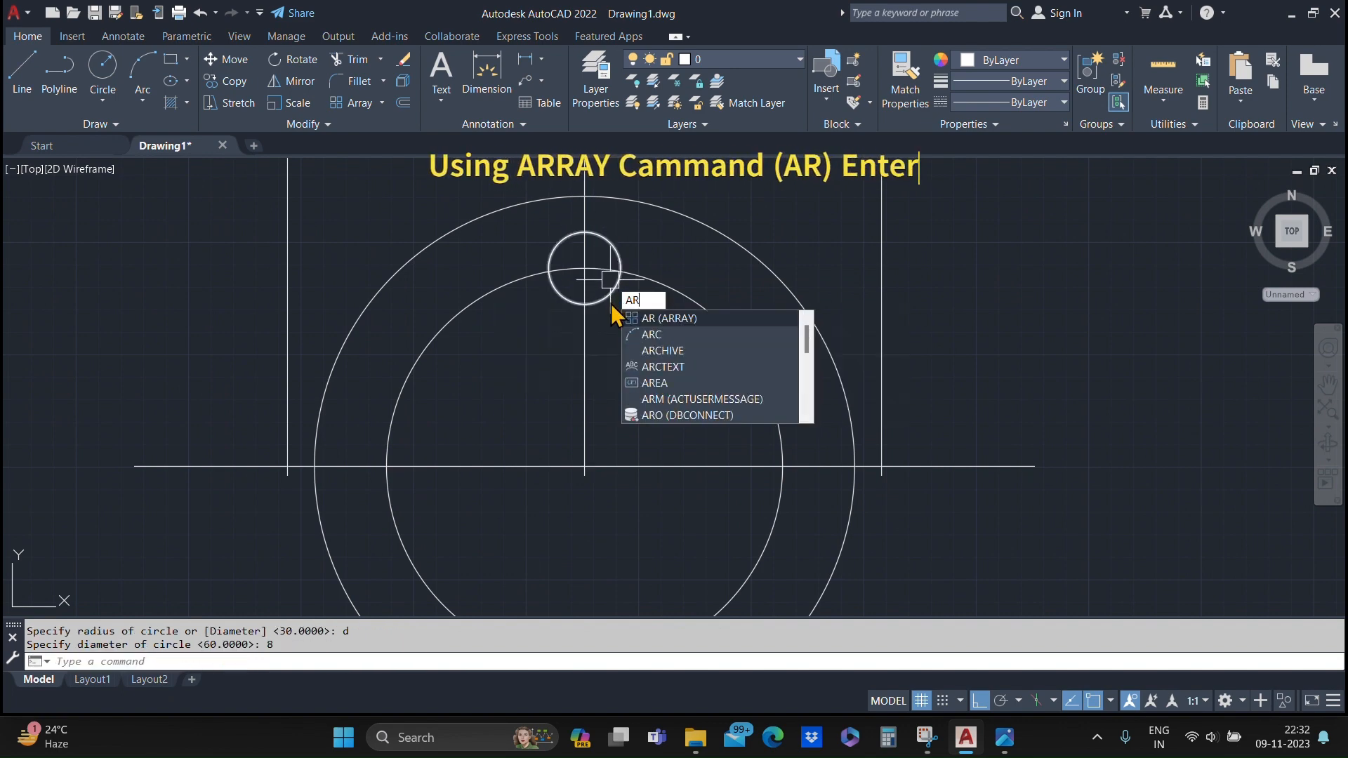
key("Return")
left_click(605, 243)
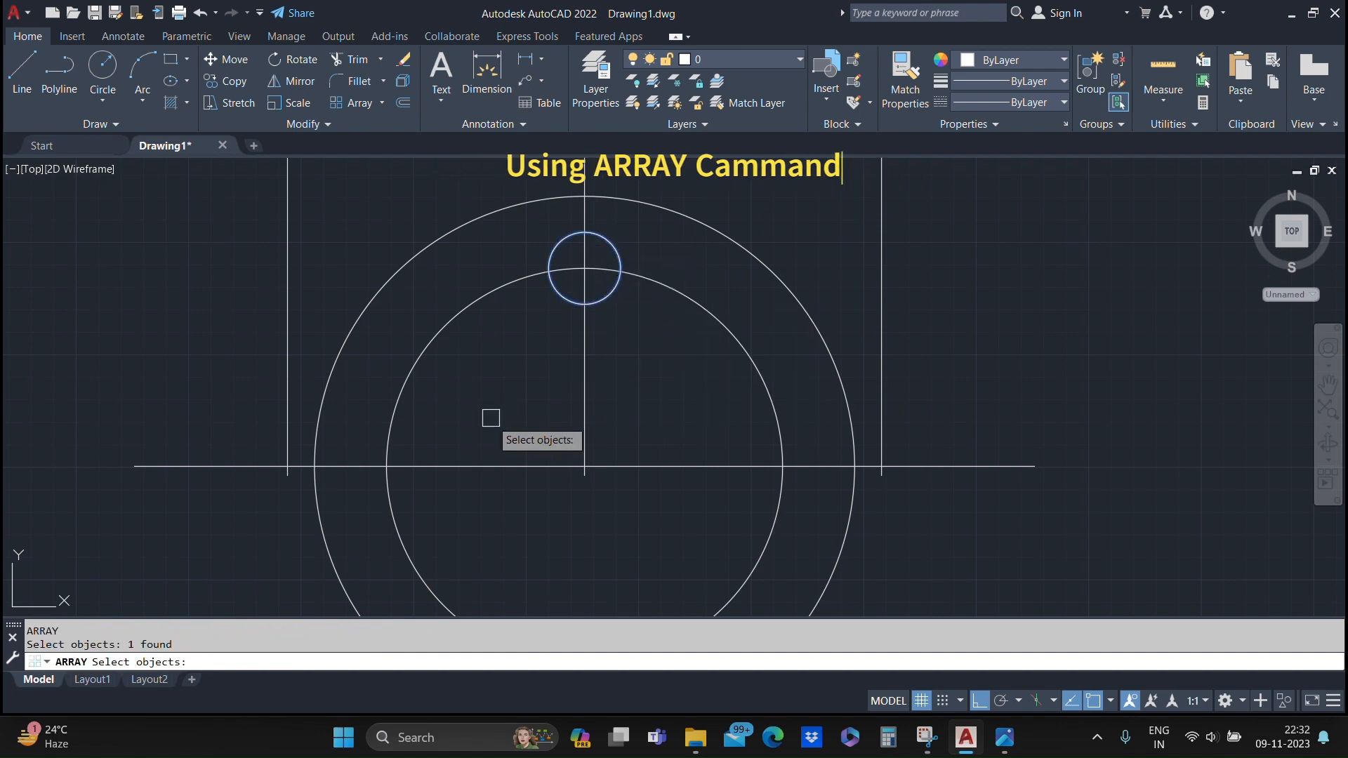
key("Return")
left_click(535, 499)
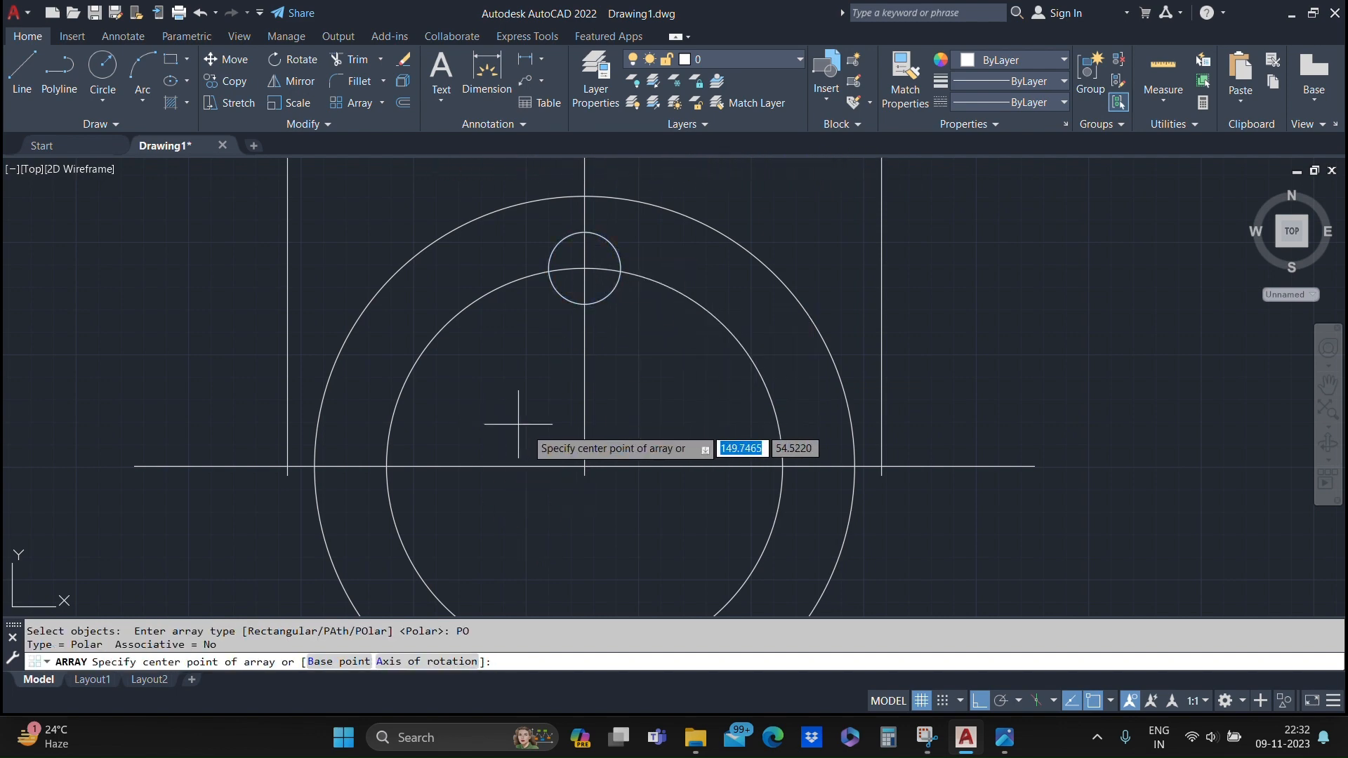
scroll(576, 453, "up", 5)
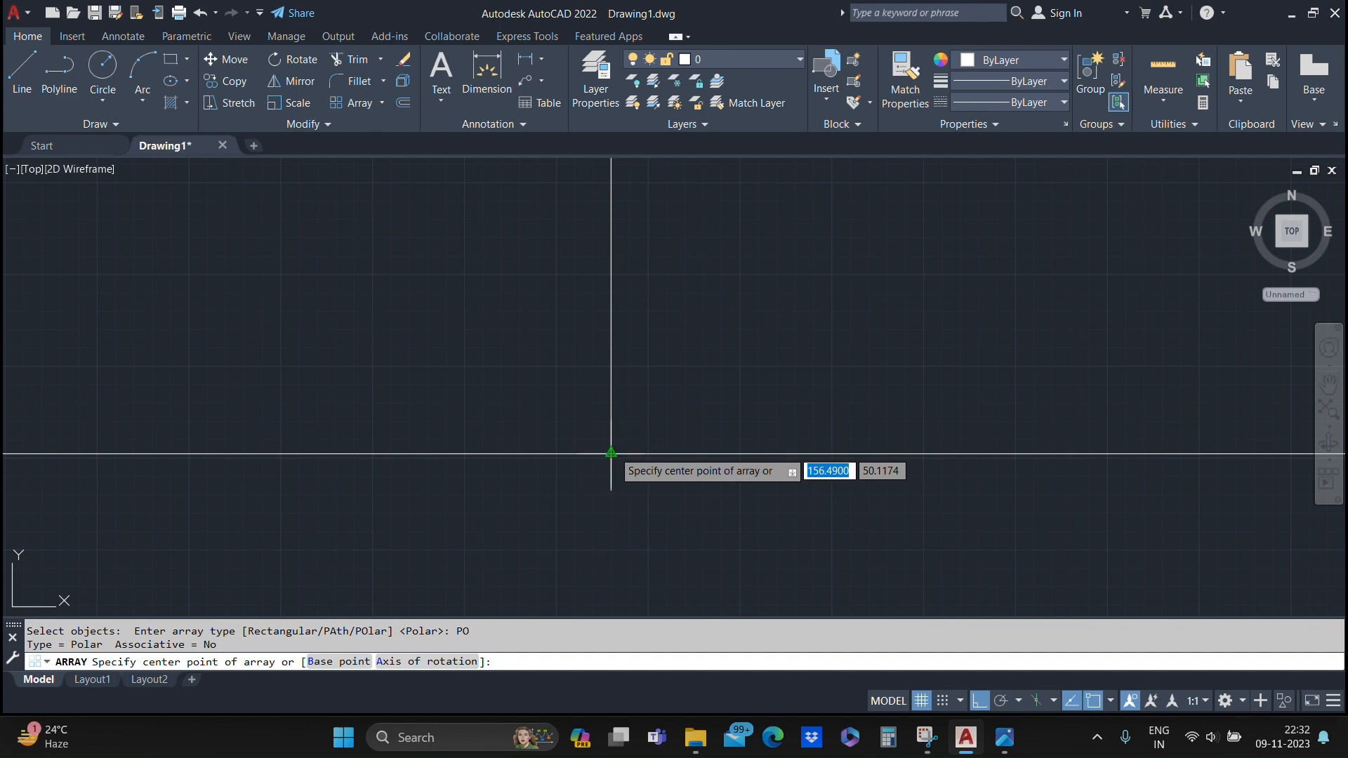
left_click(611, 453)
scroll(632, 383, "down", 3)
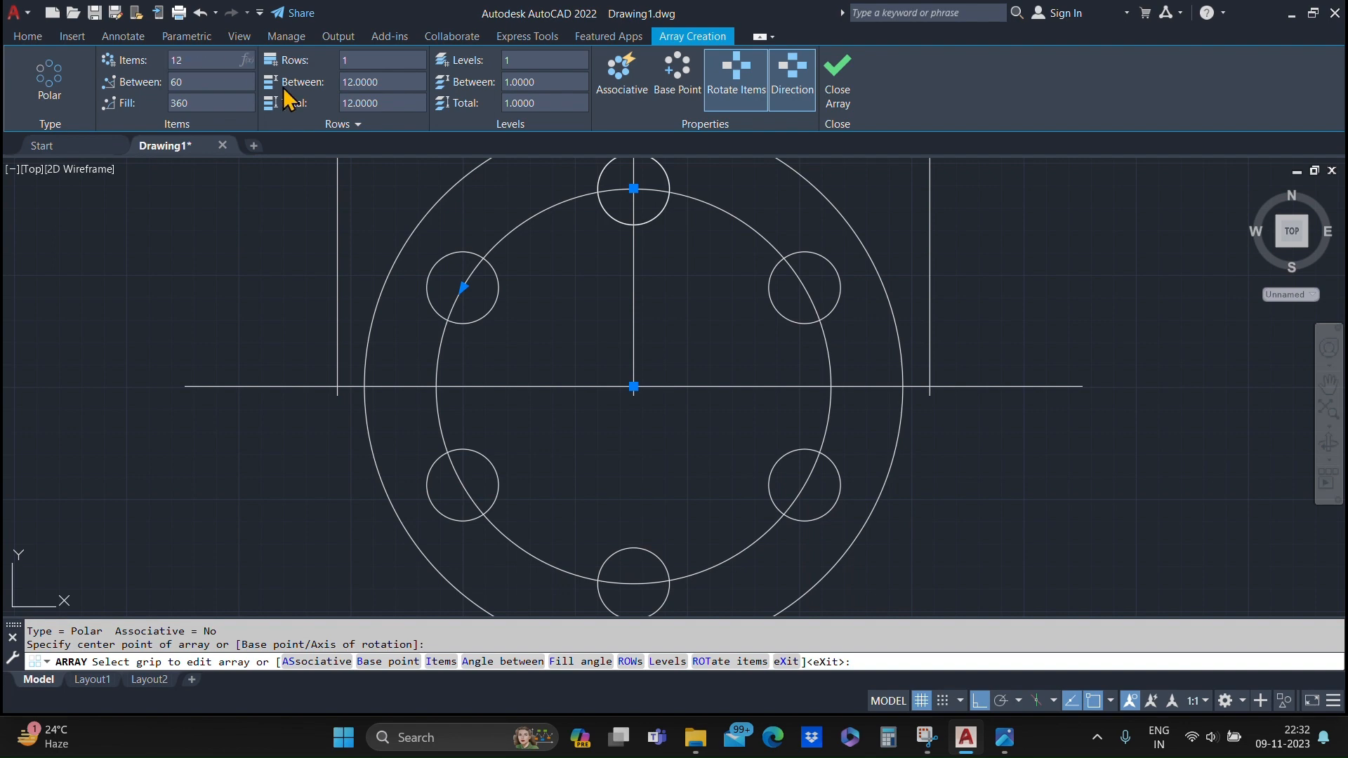
key("Return")
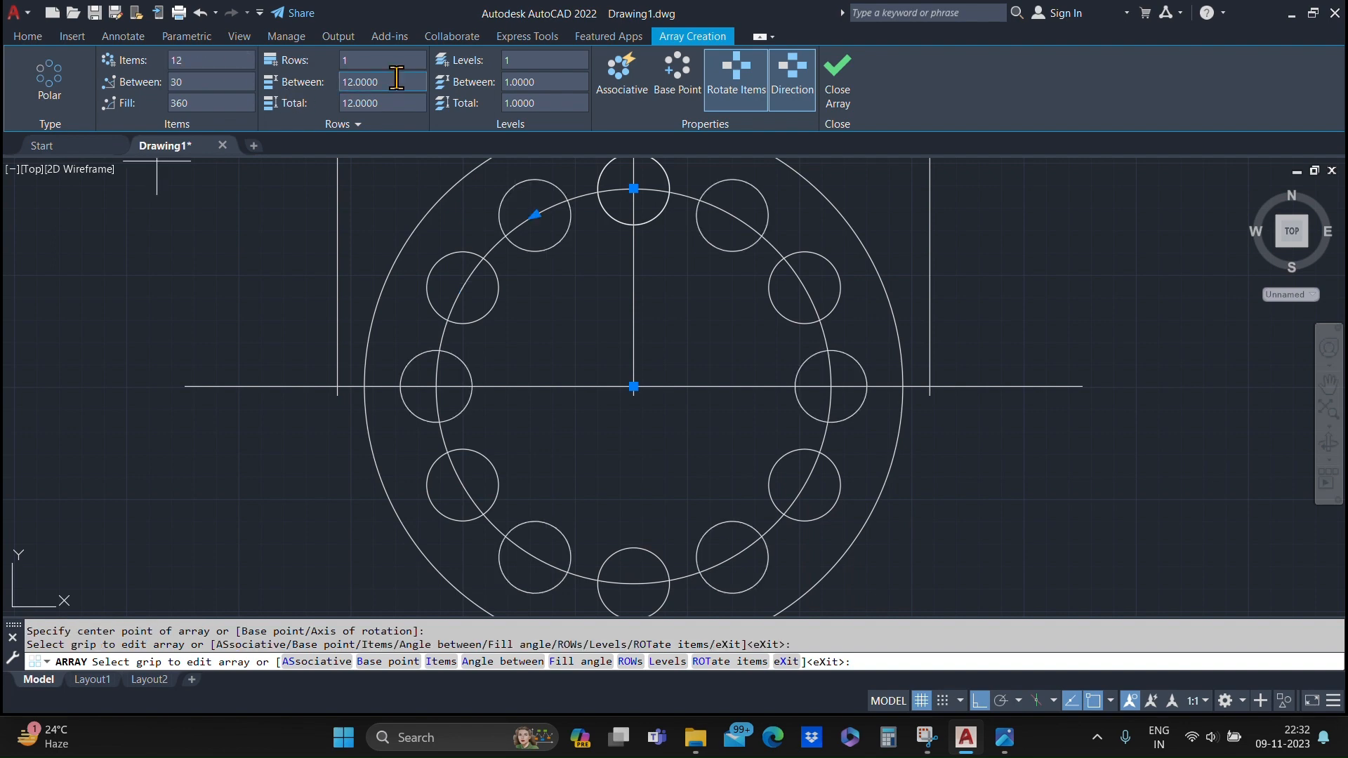
left_click(844, 104)
Step: Erase the three vertical construction lines and the horizontal centre line through the hole-pattern circles
scroll(818, 256, "down", 4)
scroll(832, 403, "up", 2)
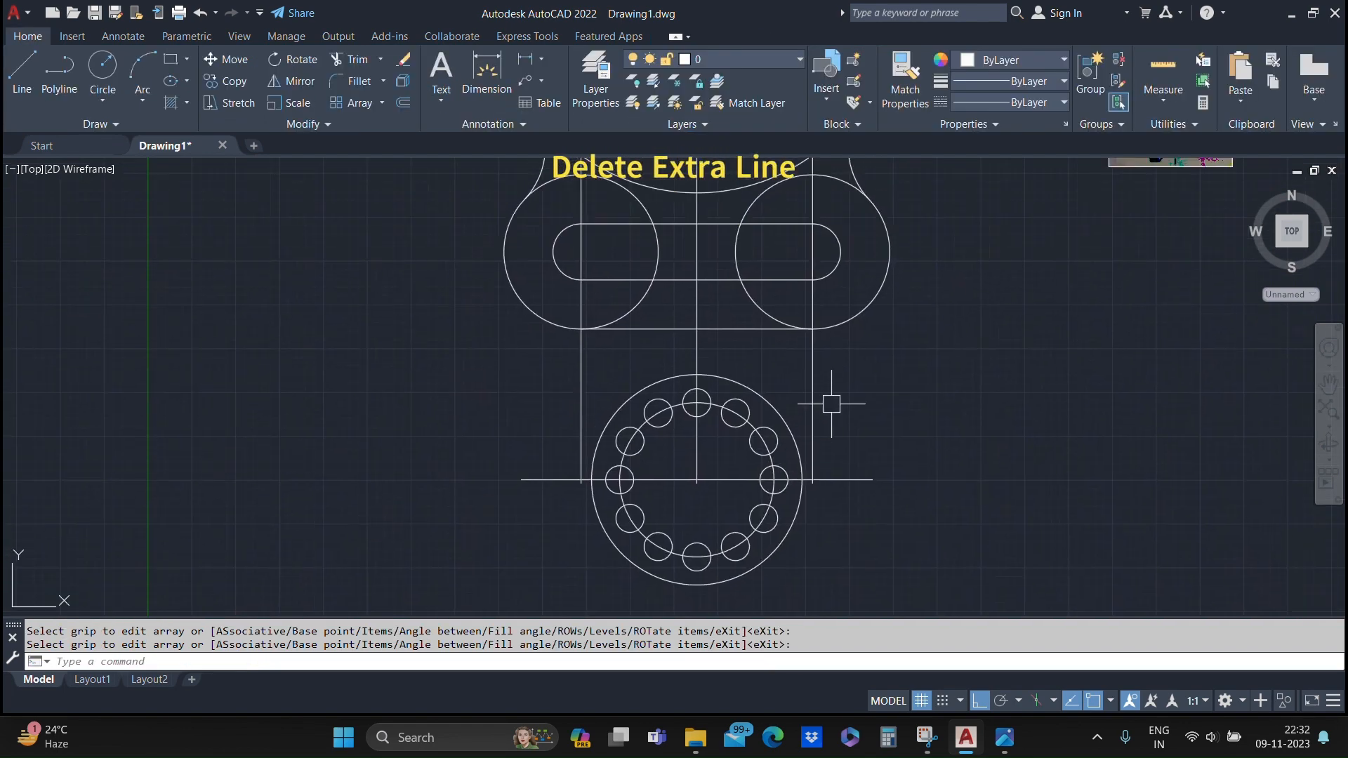
key("Escape")
left_click(815, 382)
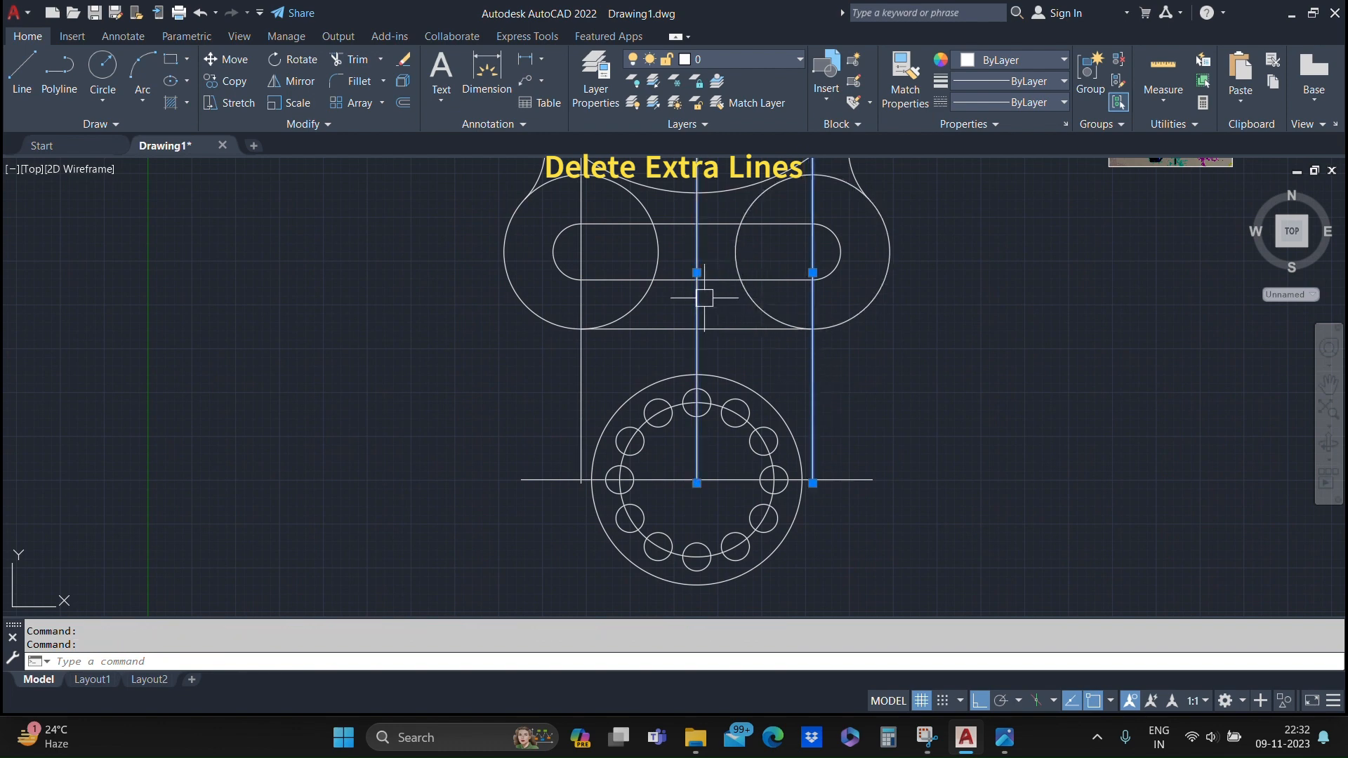
left_click(580, 372)
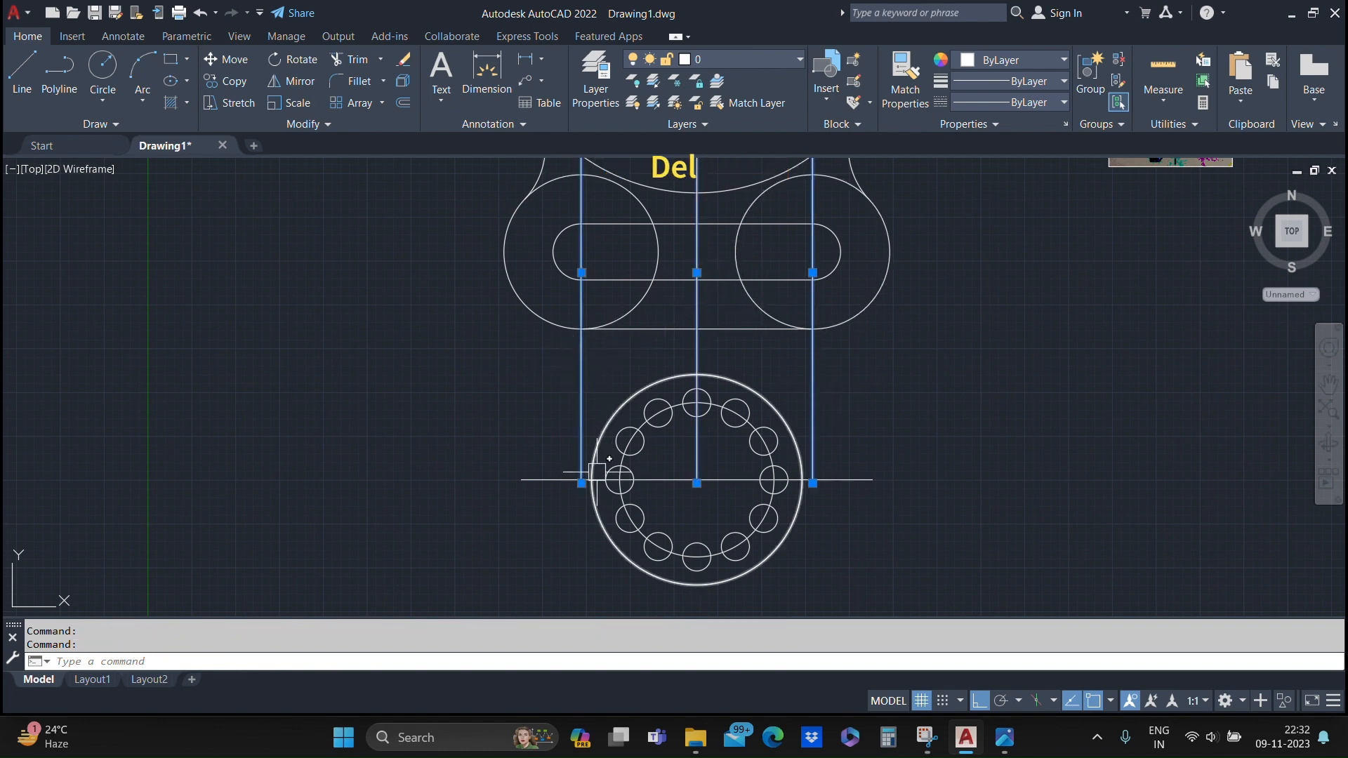
key("Delete")
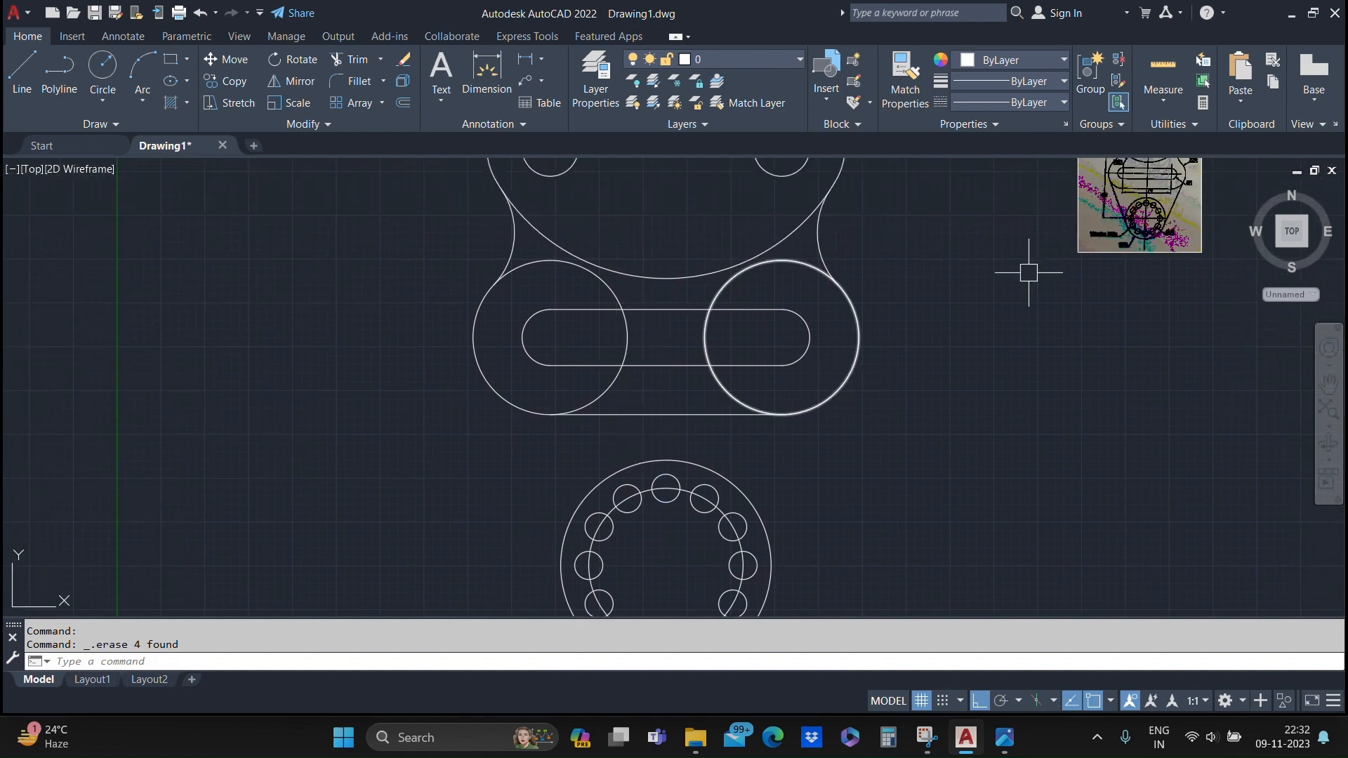
Step: Following the reference image, draw a helper line from the 60 mm circle's right quadrant tangent to the right circle around the slot
scroll(1029, 272, "up", 5)
middle_click_drag(1089, 329, 831, 566)
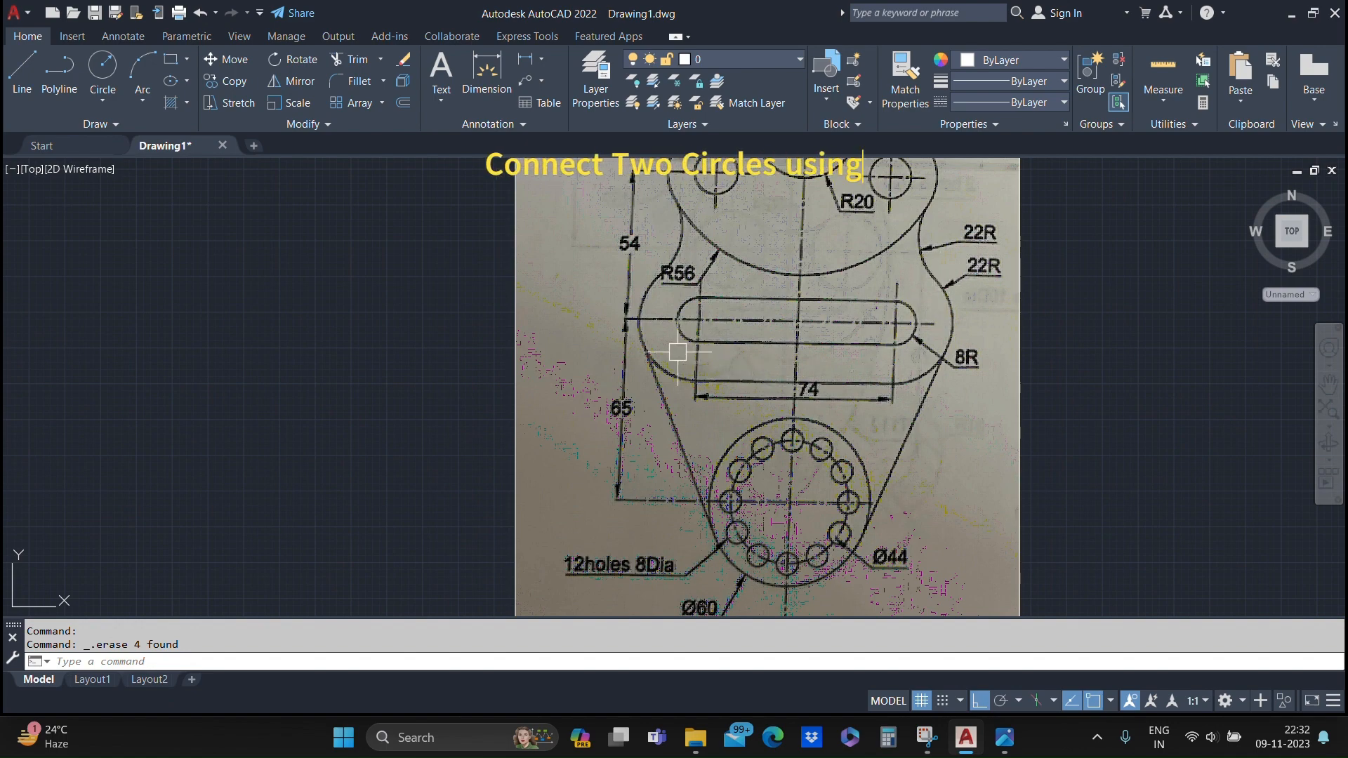
scroll(575, 505, "down", 5)
mouse_move(574, 505)
middle_mouse_down()
mouse_move(654, 244)
mouse_move(659, 391)
middle_mouse_up()
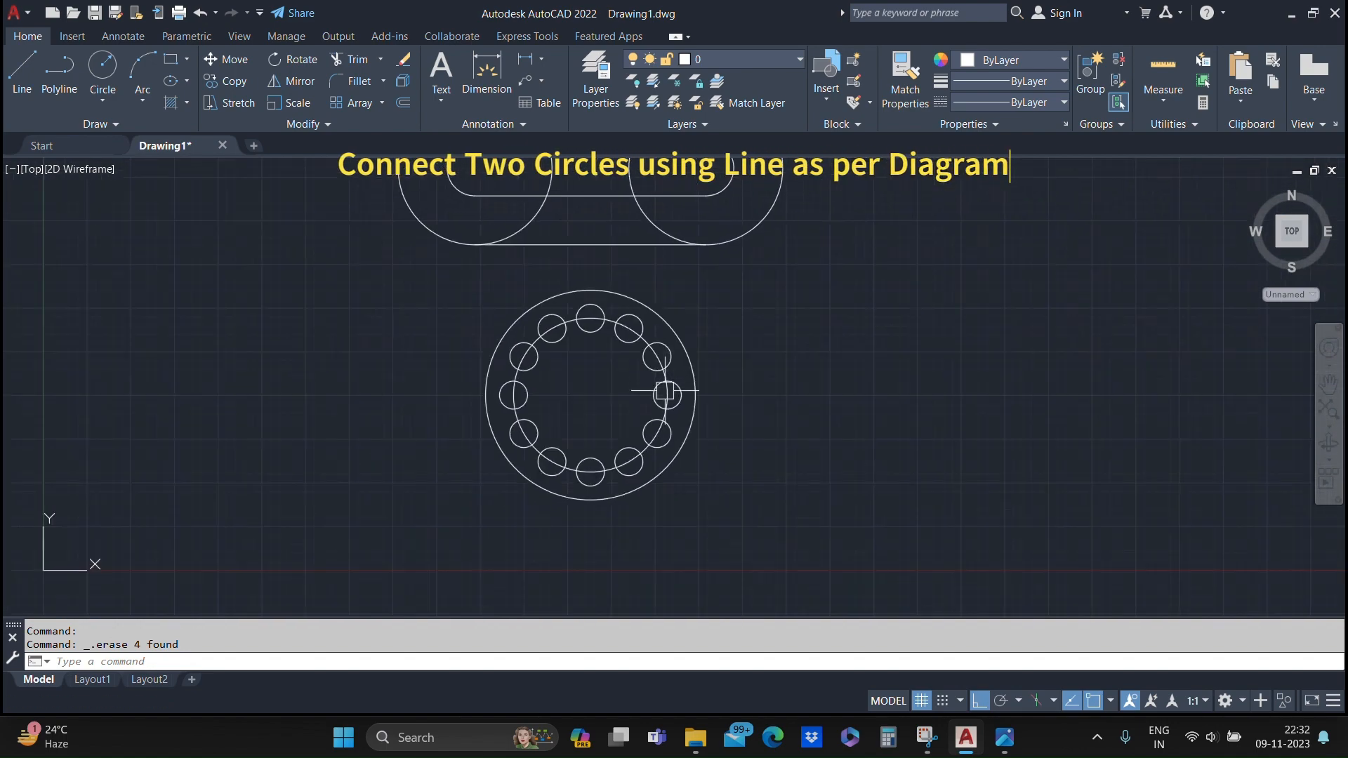
scroll(668, 451, "up", 4)
type("l")
key("Return")
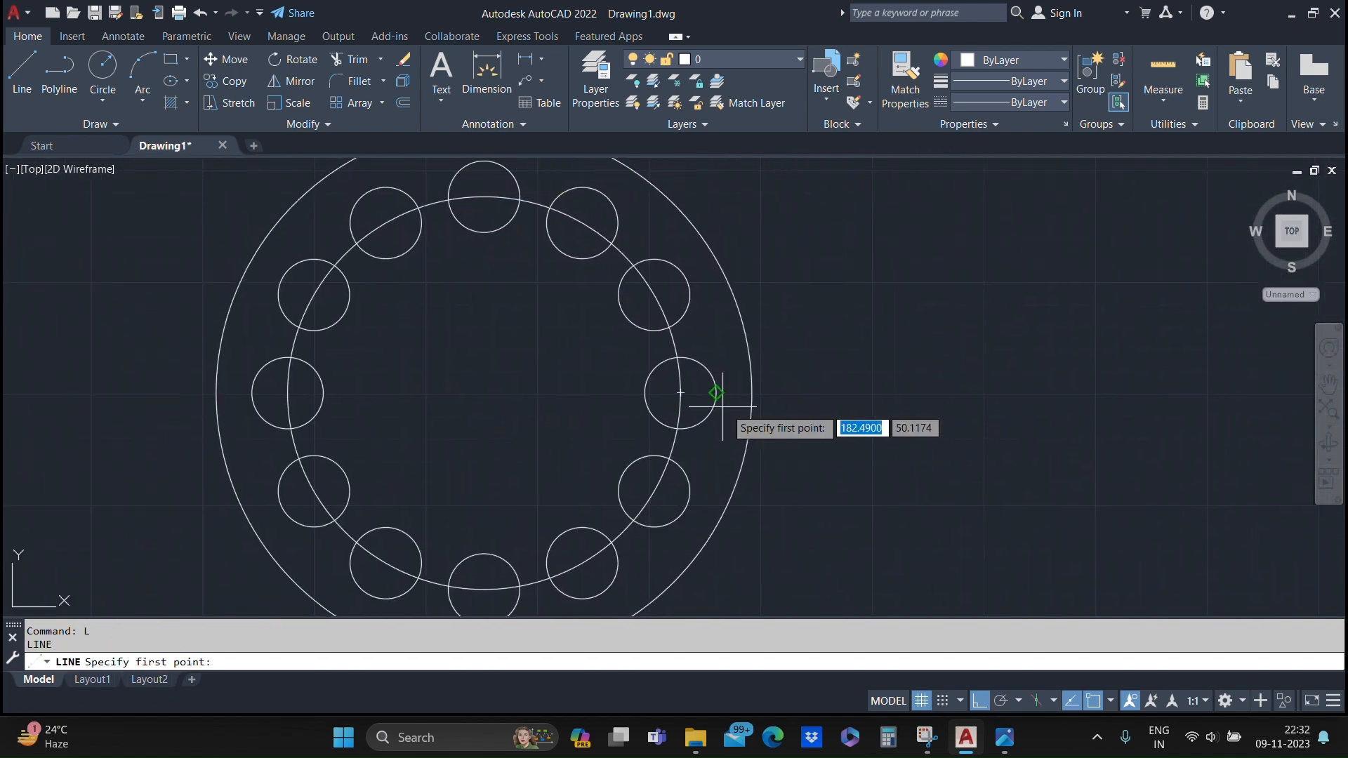
left_click(752, 392)
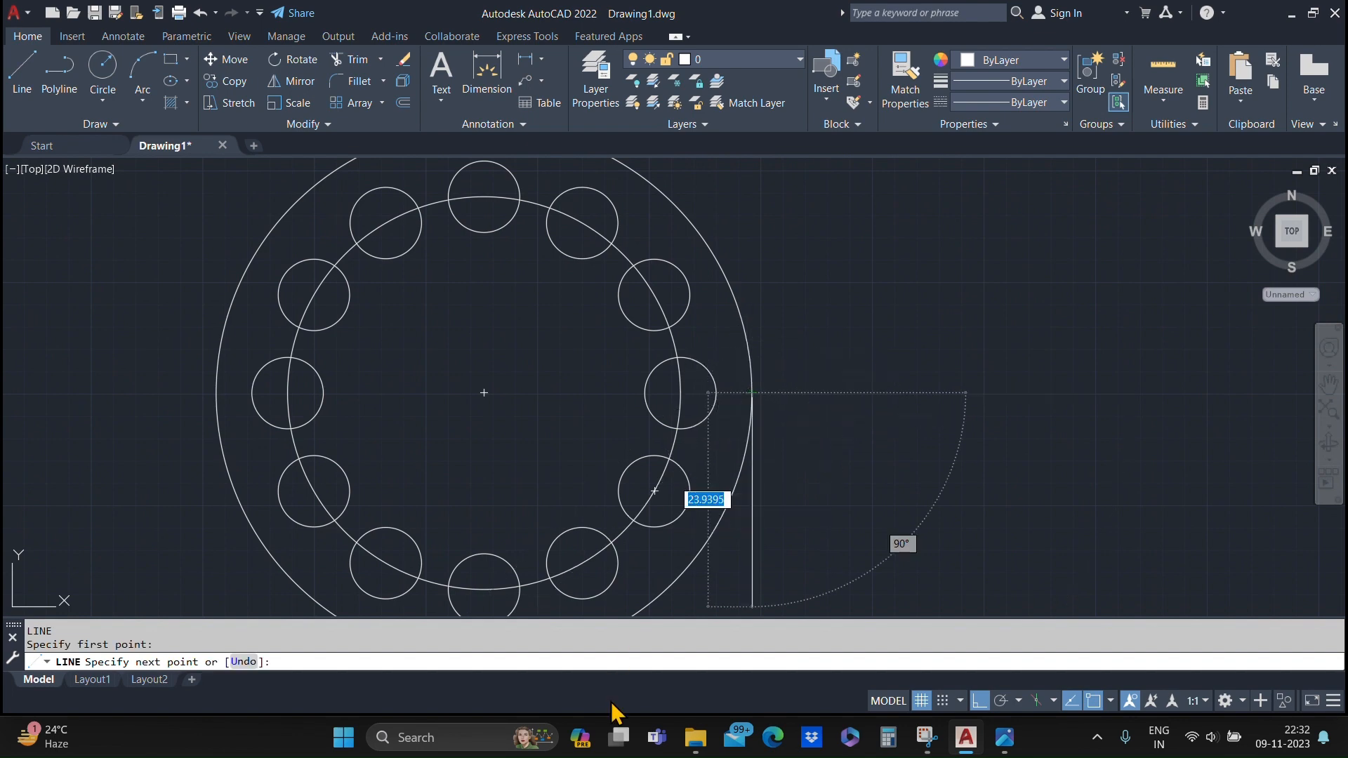
scroll(752, 323, "down", 4)
middle_click_drag(752, 350, 680, 466)
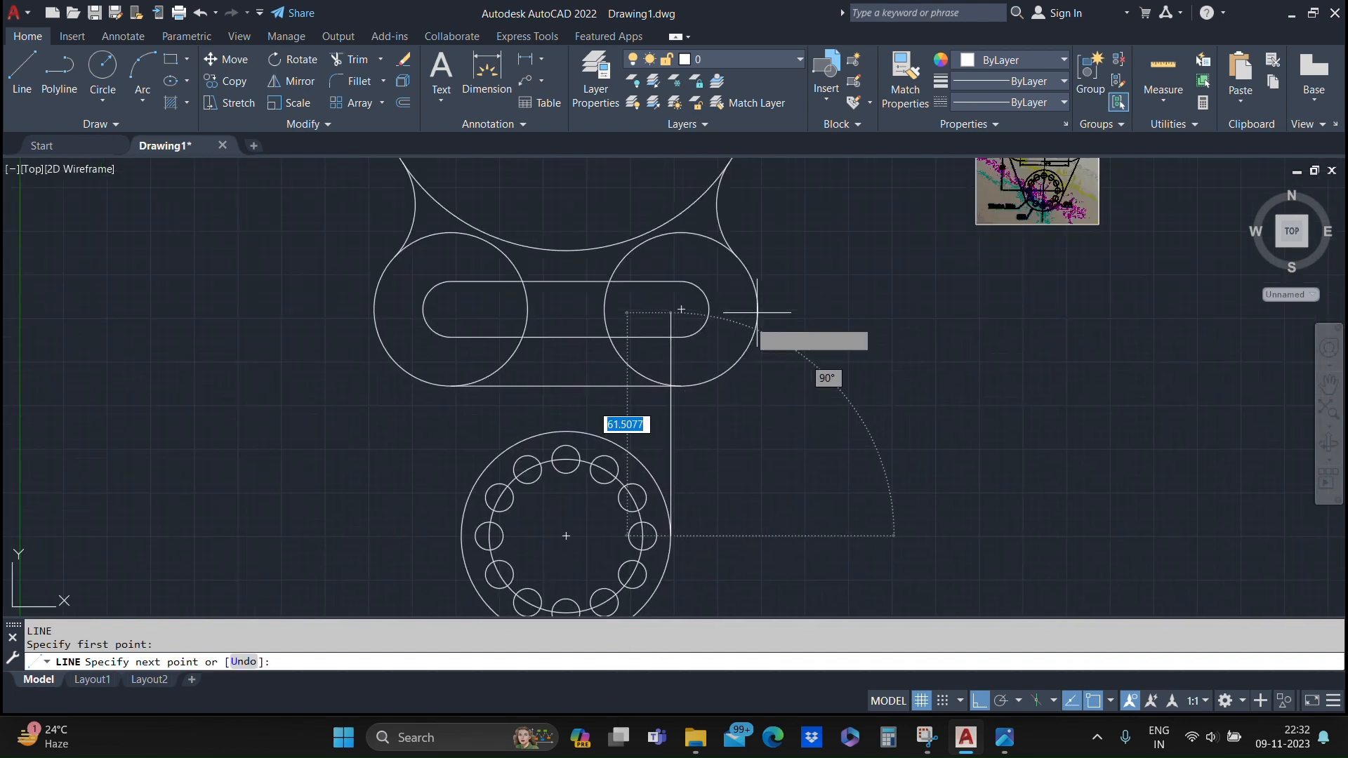
scroll(768, 346, "up", 6)
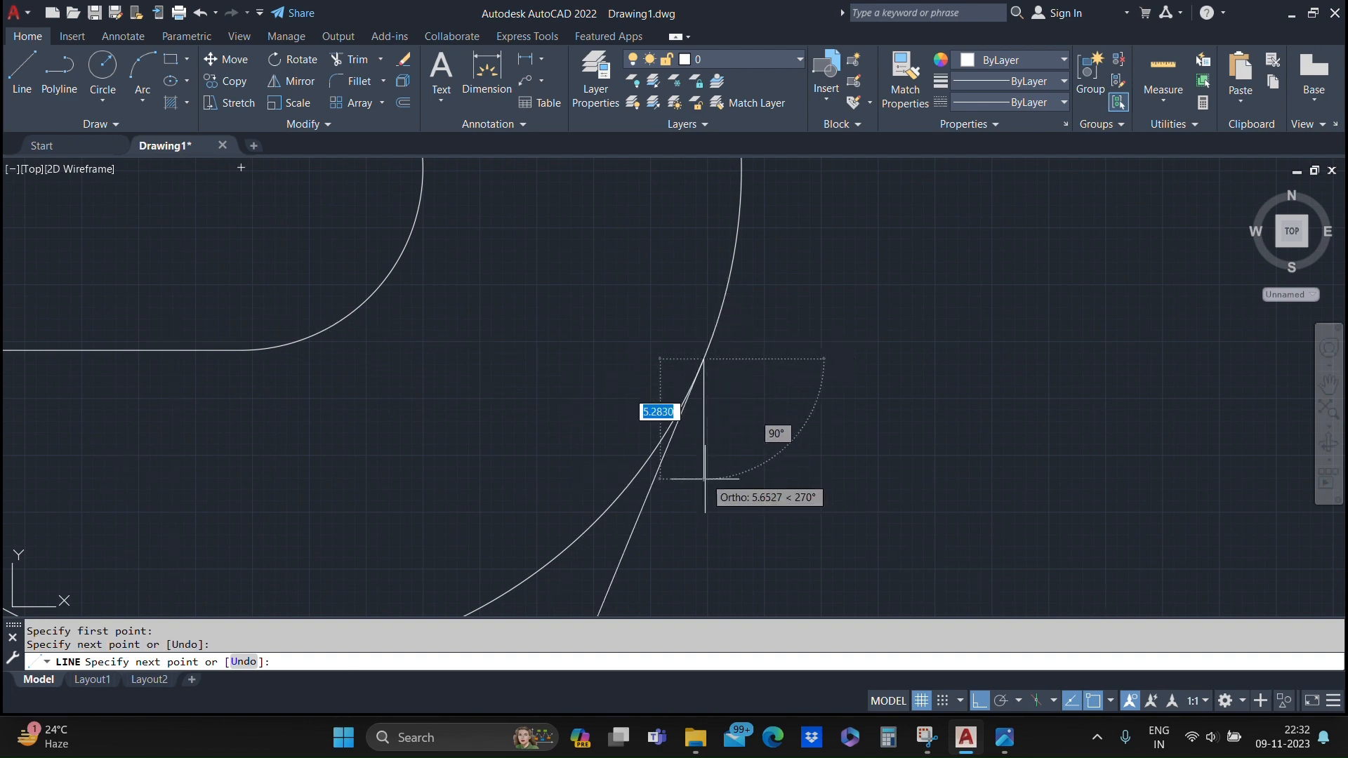
Step: Continue the line from that tangent point down to a tangent point on the 60 mm circle's right side, and erase the helper segment
scroll(702, 449, "down", 6)
scroll(603, 573, "up", 6)
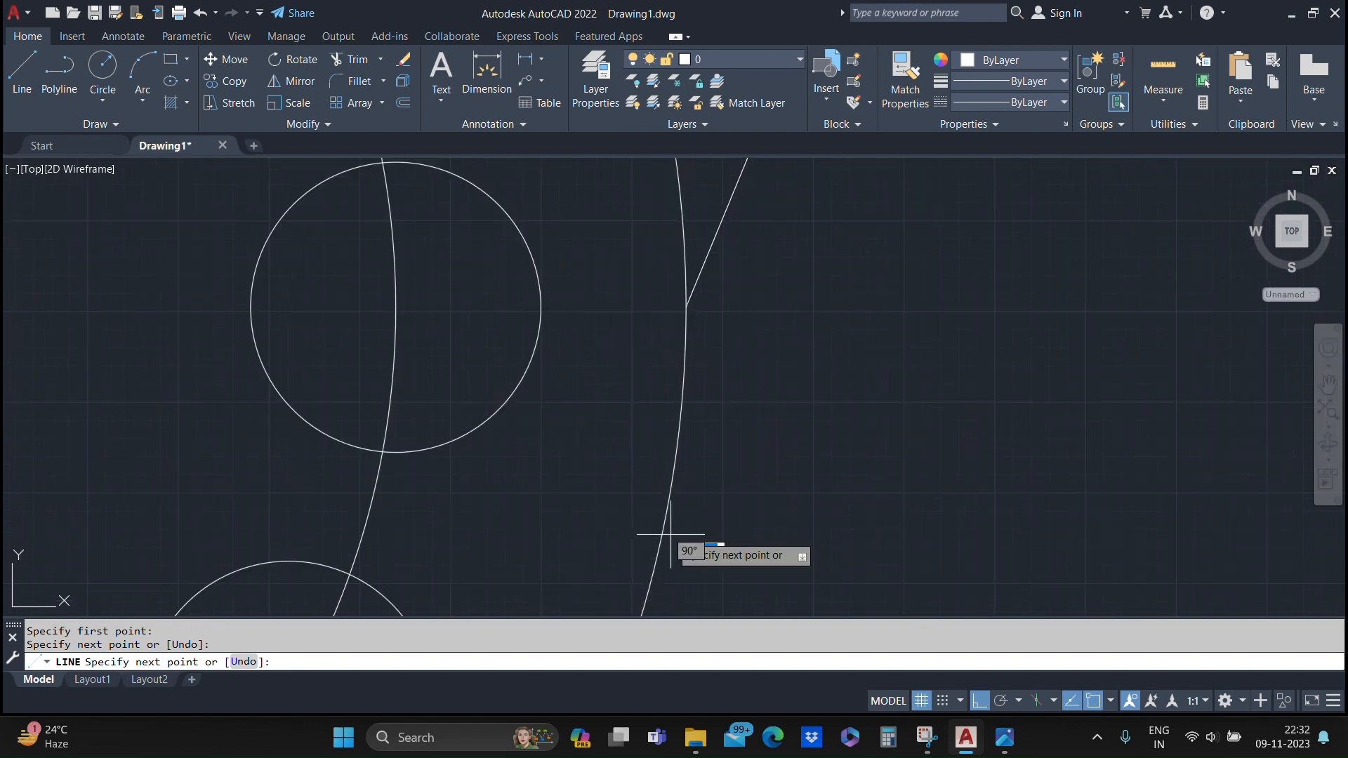
mouse_move(668, 536)
middle_mouse_down()
mouse_move(786, 235)
mouse_move(716, 587)
middle_mouse_up()
left_click(736, 388)
key("Return")
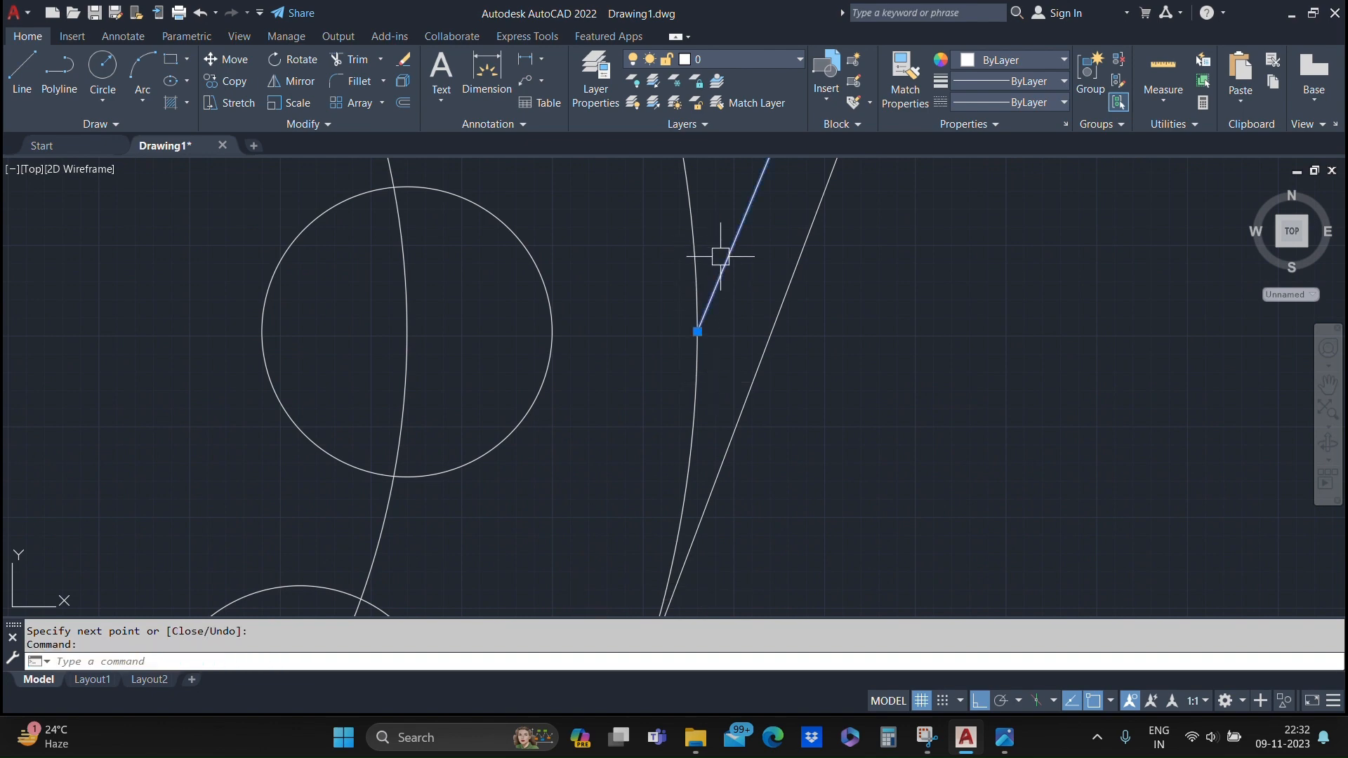
scroll(720, 256, "down", 5)
scroll(536, 367, "down", 2)
middle_click_drag(536, 367, 827, 541)
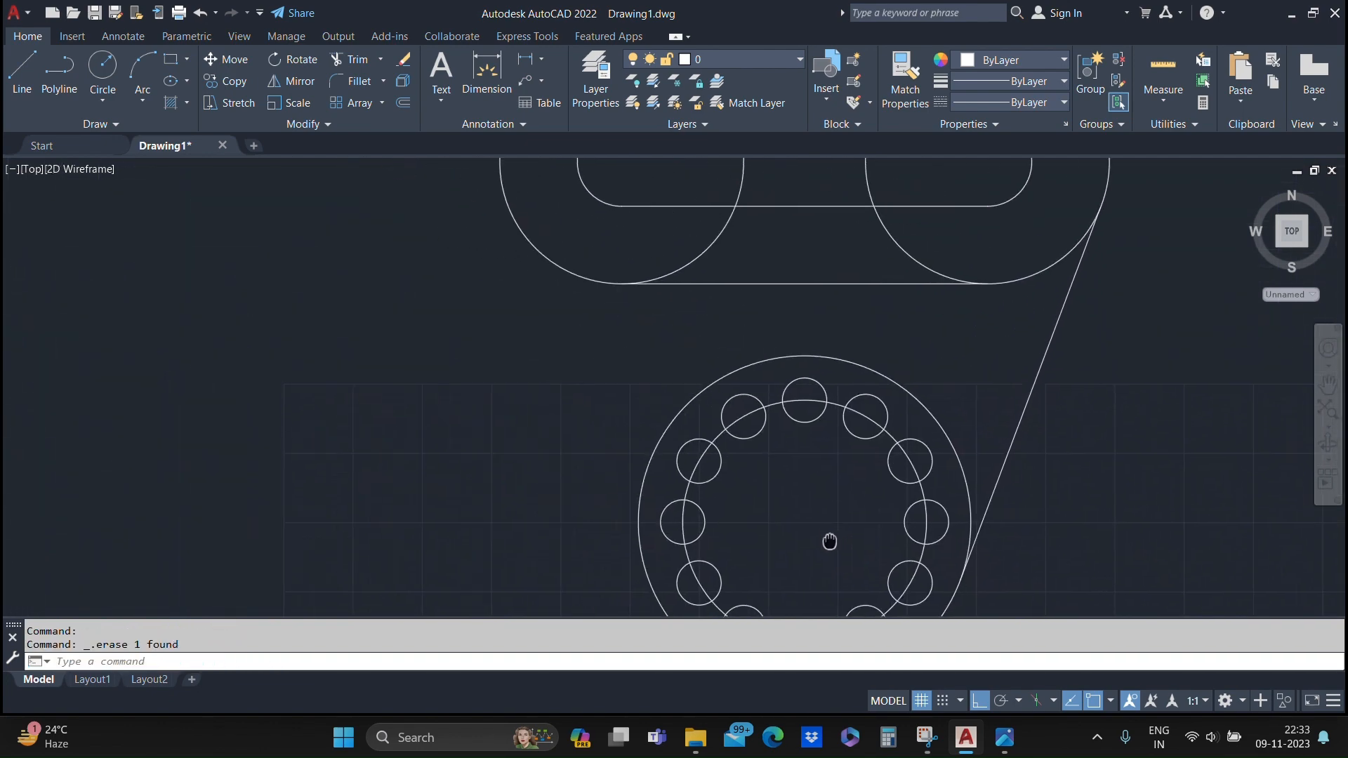
Step: Draw a helper line, with Ortho off, from the 60 mm circle's left quadrant tangent to the left circle around the slot
type("L")
key("Return")
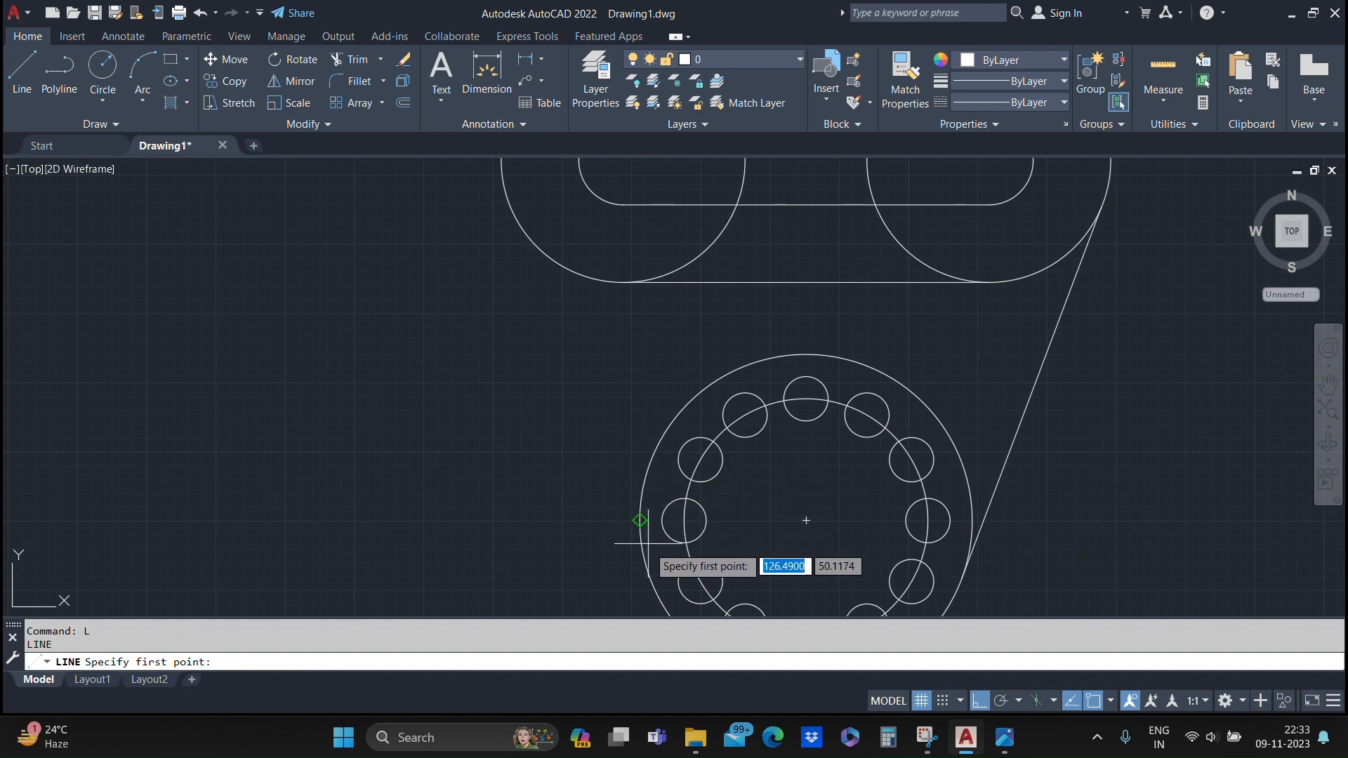
left_click(639, 520)
middle_click_drag(451, 256, 486, 394)
key("F8")
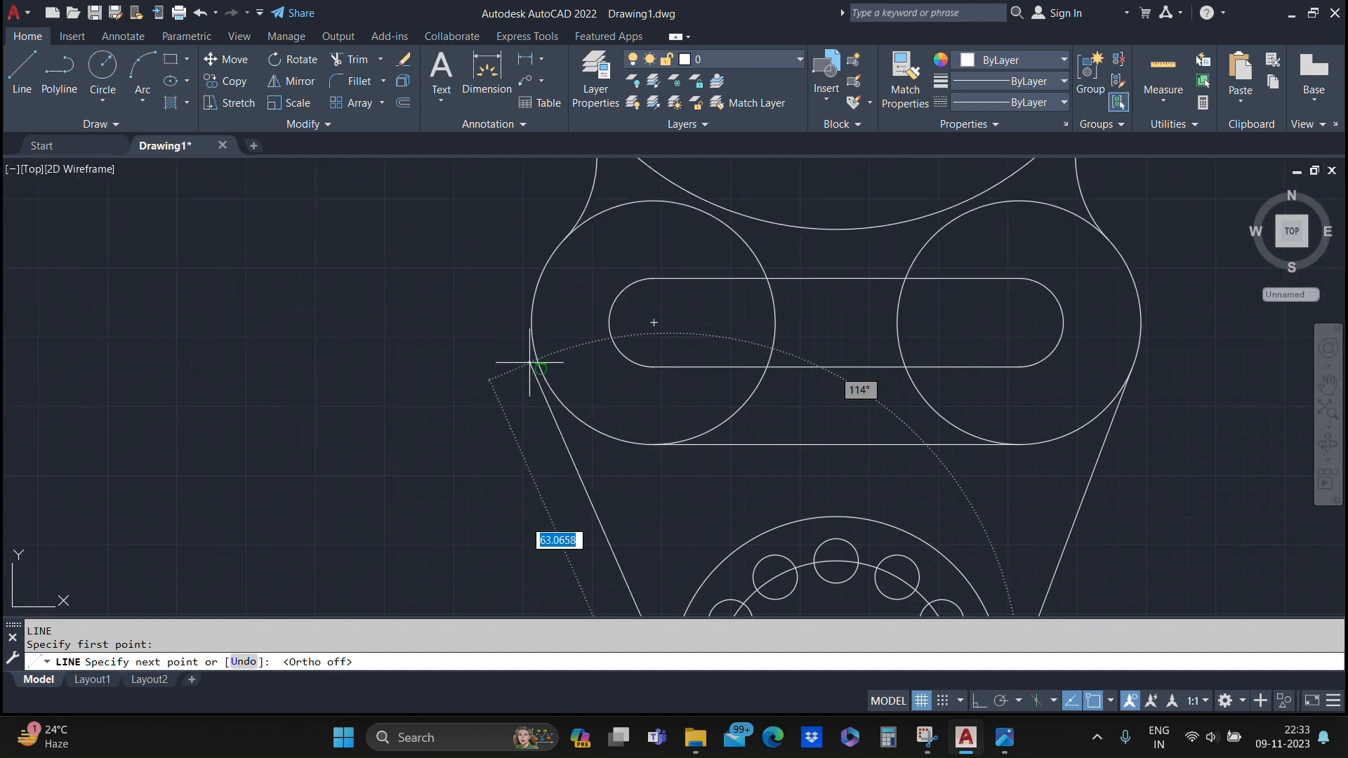
scroll(532, 362, "up", 3)
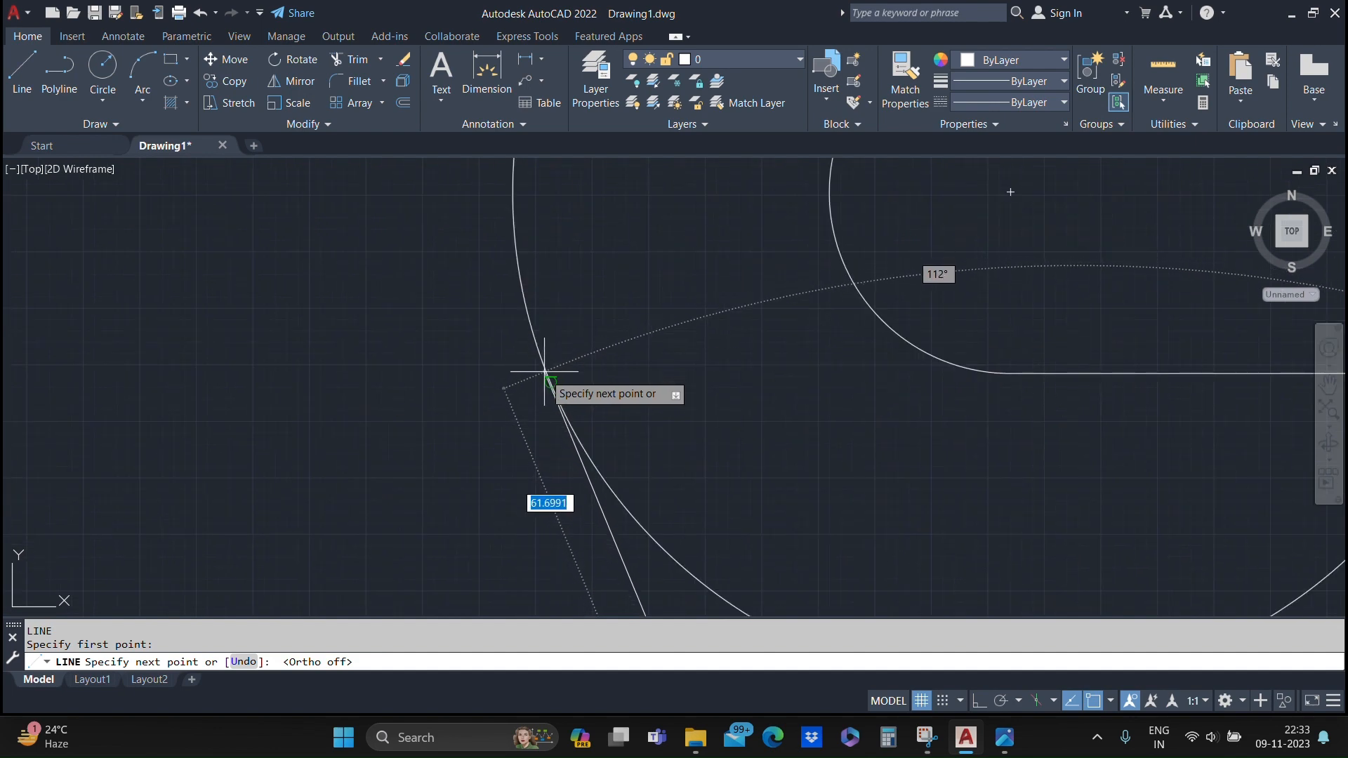
scroll(587, 462, "down", 2)
Step: Extend the line from the left tangent point down to a tangent point on the 60 mm circle's left side, and erase the helper segment
middle_click_drag(592, 459, 418, 168)
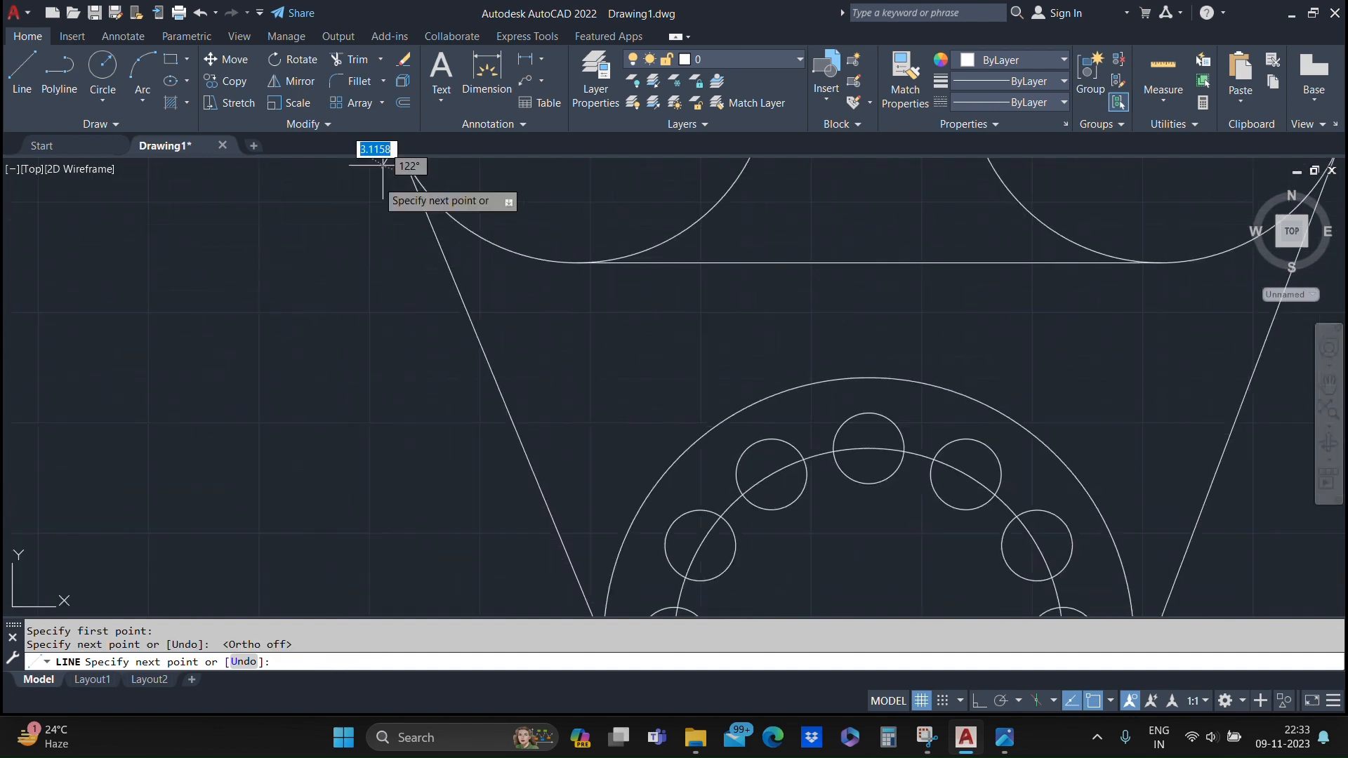
middle_click_drag(645, 484, 549, 196)
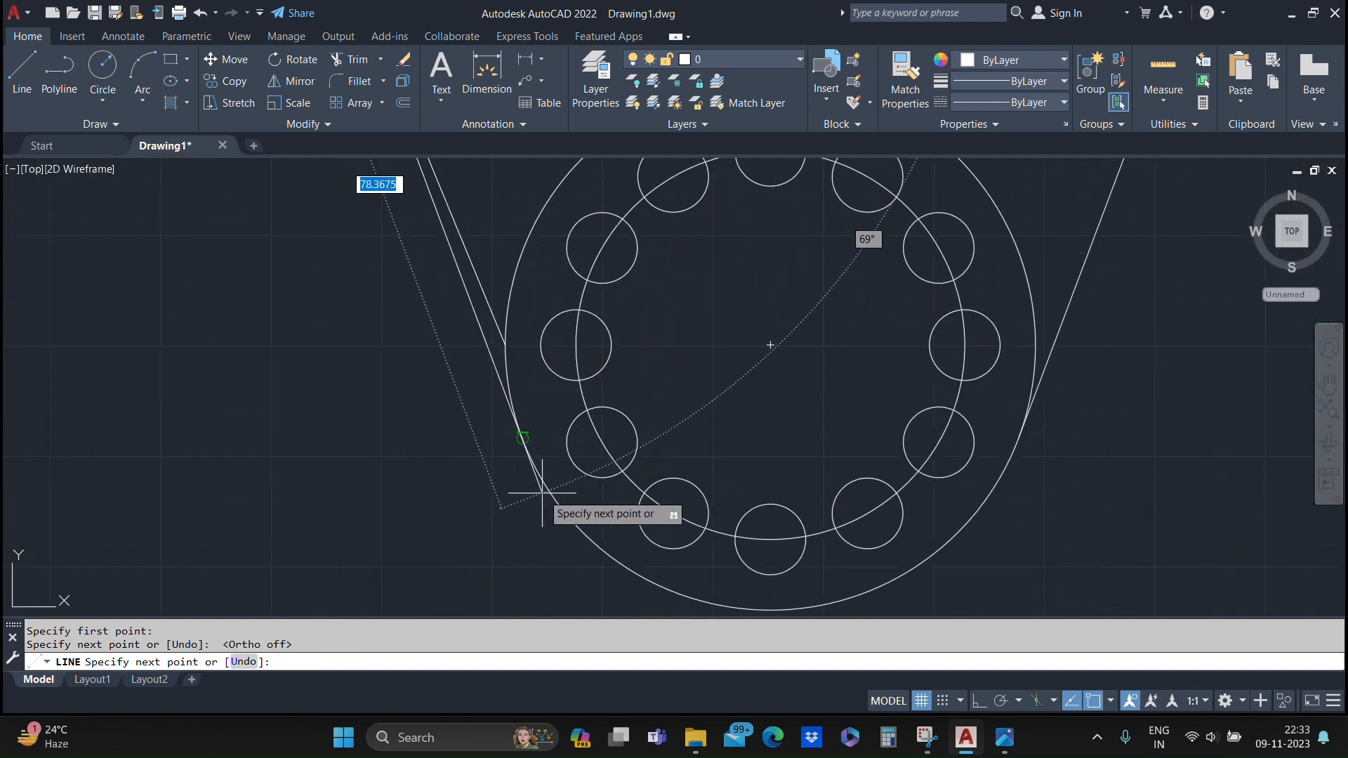
scroll(497, 446, "up", 4)
left_click(490, 354)
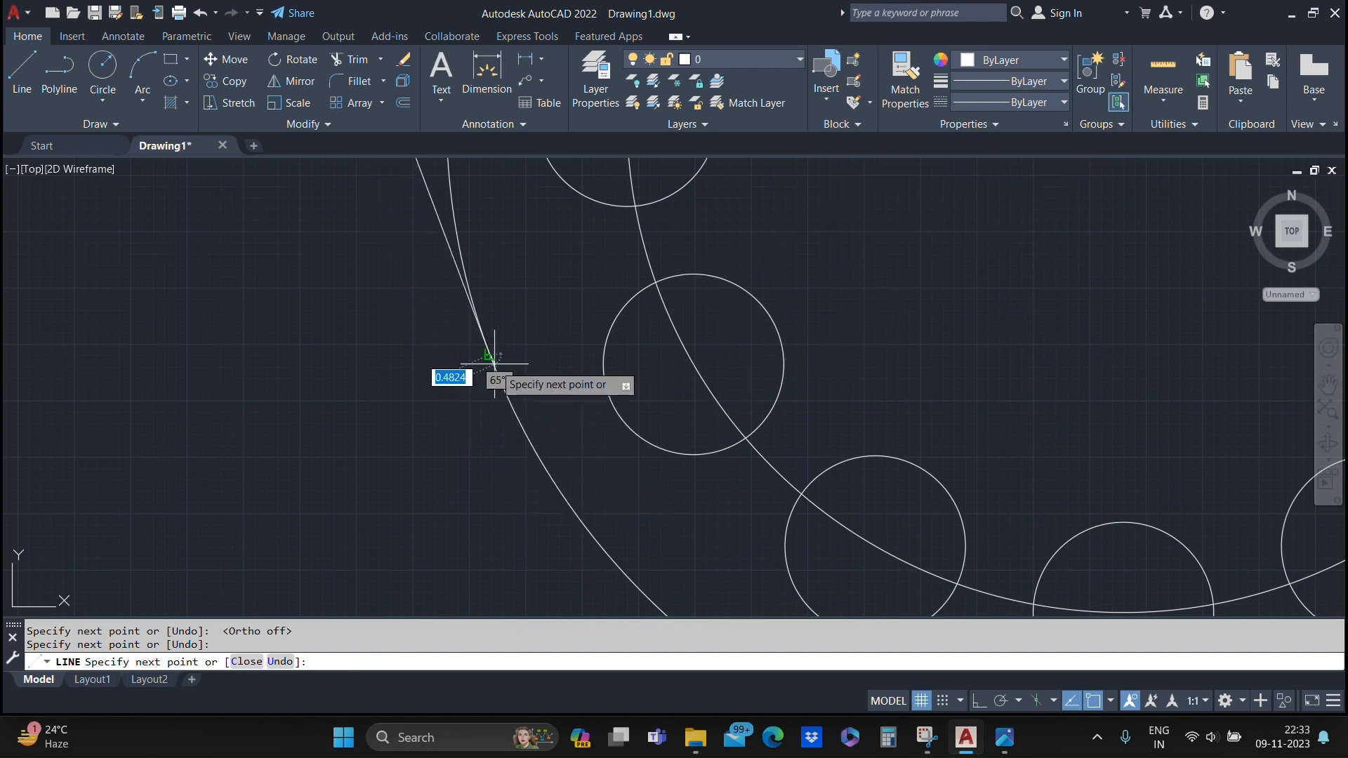
middle_click_drag(512, 301, 616, 603)
key("Return")
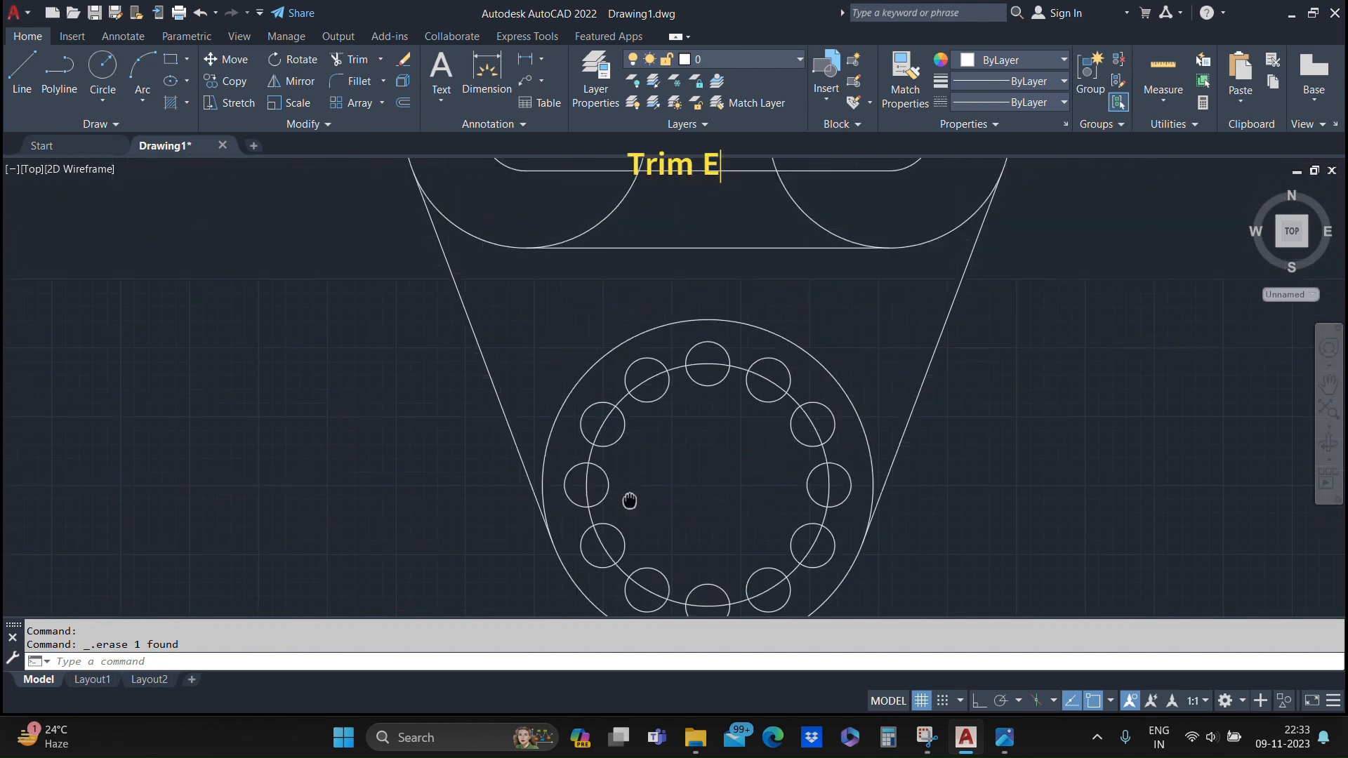
Step: Trim the inner arcs of the two large circles around the slot, leaving only the plate's outer contour
type("tra Parts as per Diagram")
key("Return")
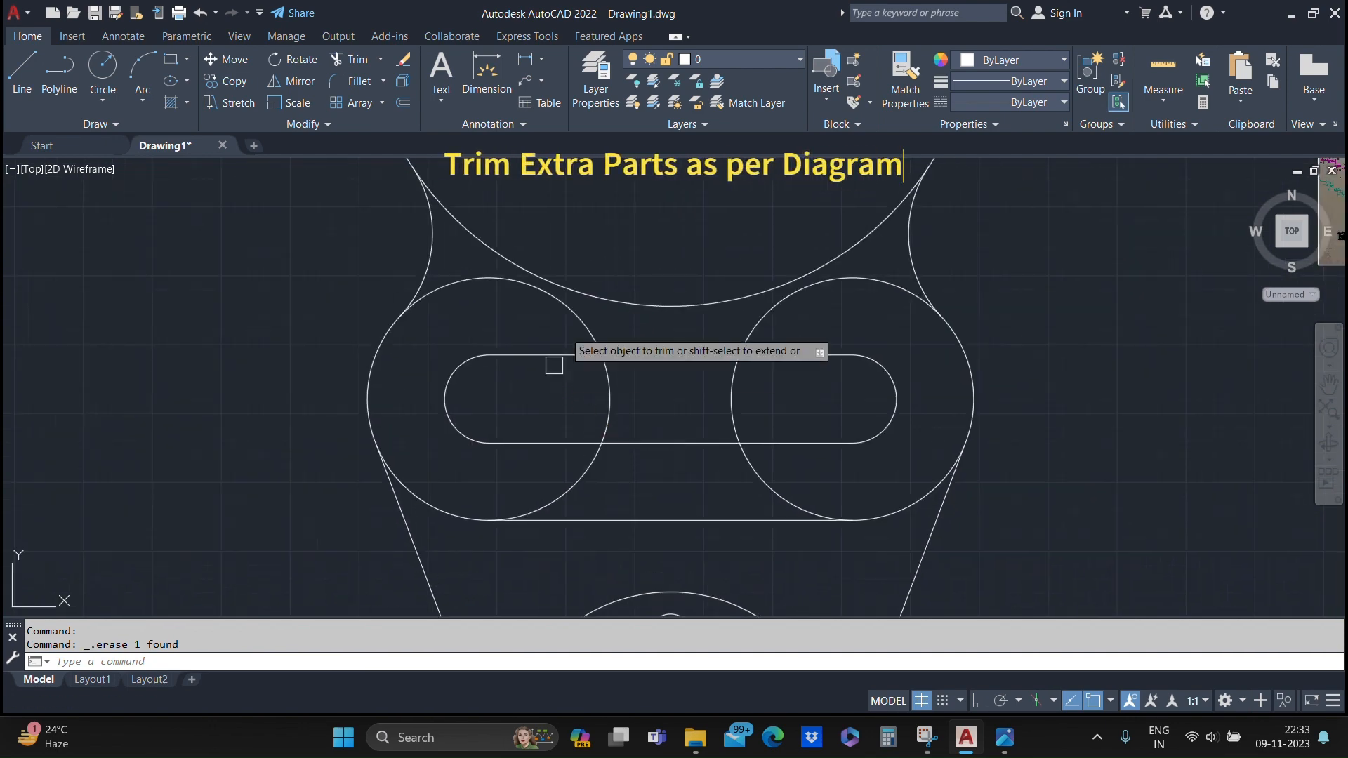
left_click(608, 383)
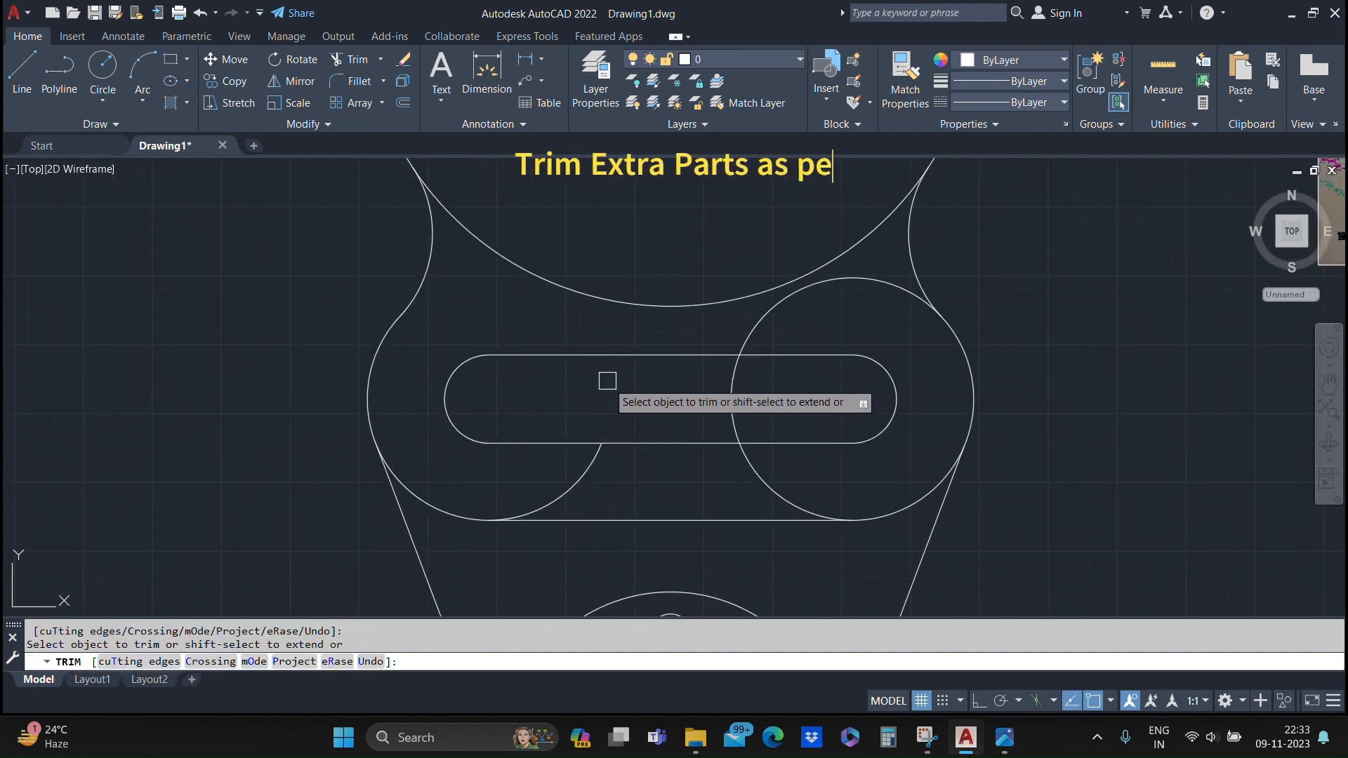
left_click(590, 473)
left_click(731, 391)
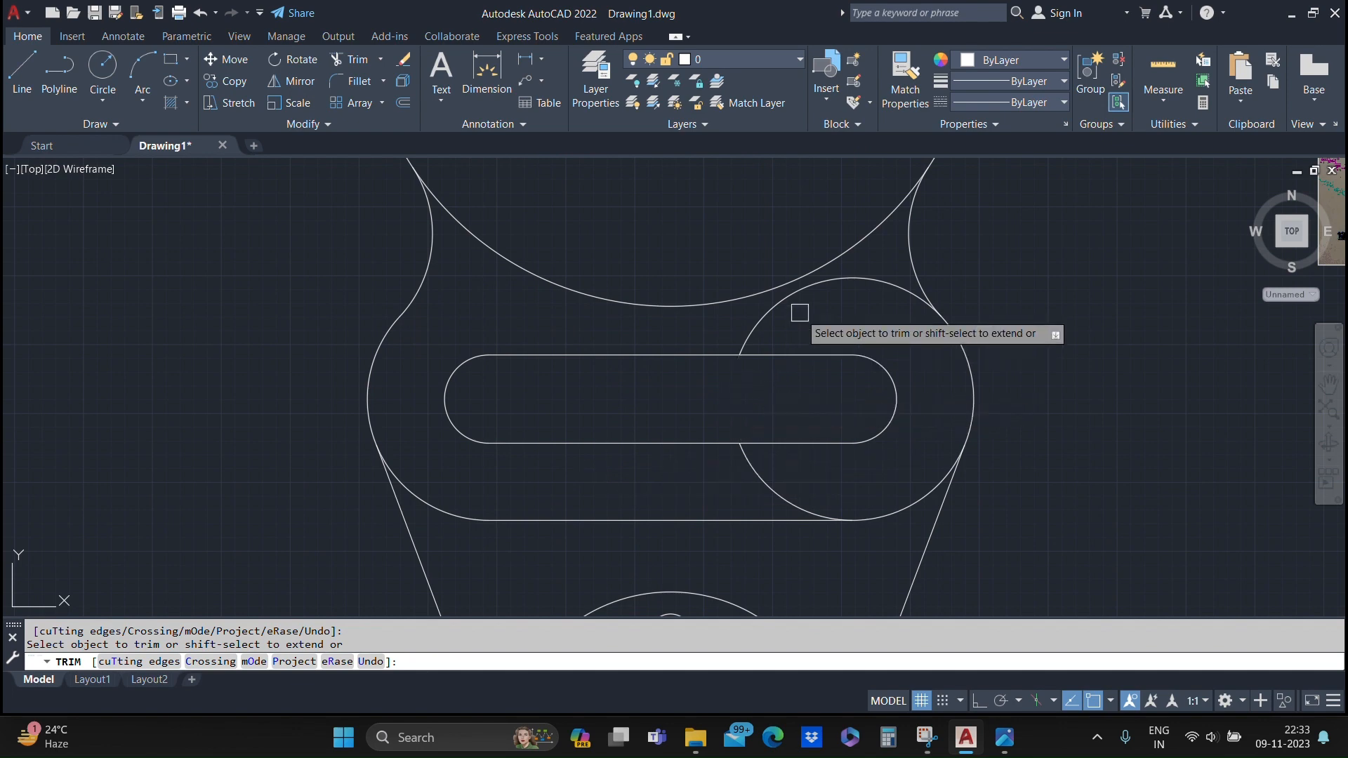
left_click(776, 309)
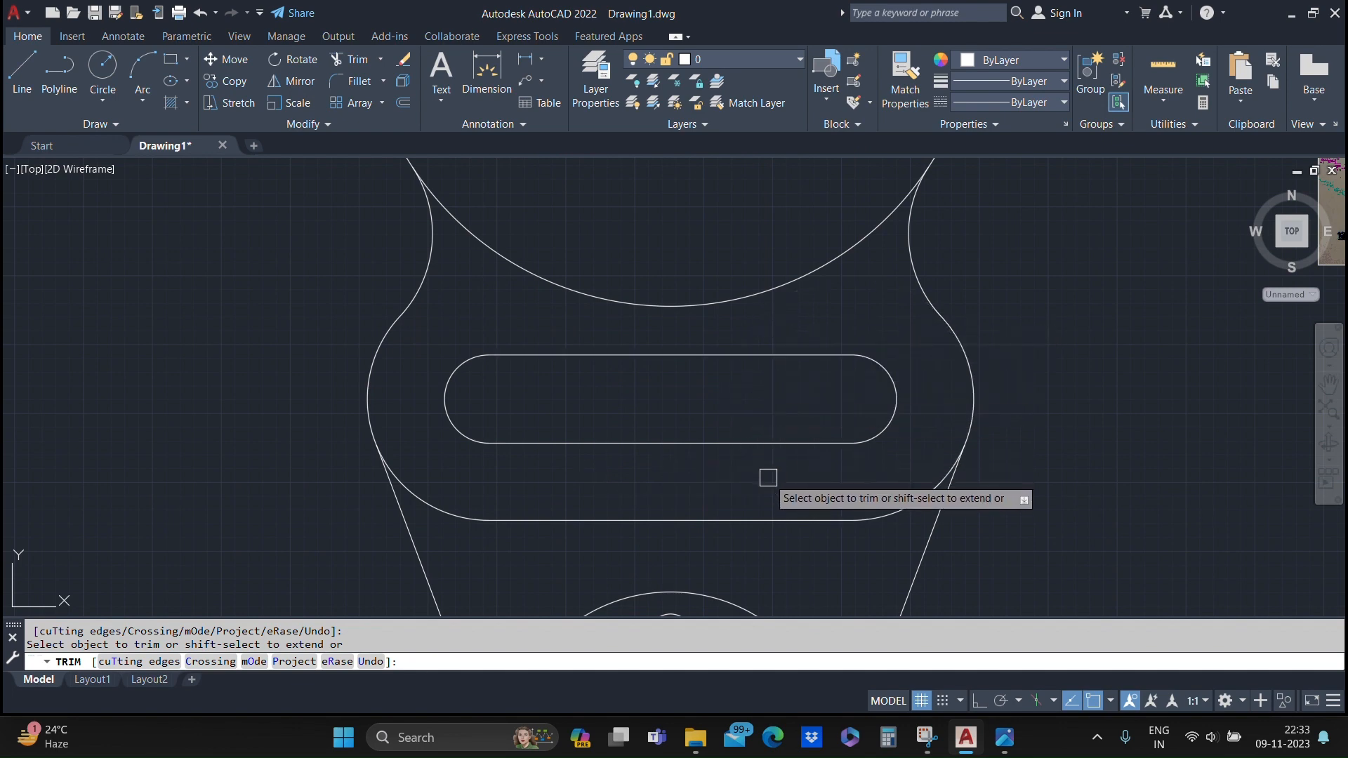
key("Return")
Step: Erase the horizontal construction line running through the two upper holes
scroll(770, 457, "up", 5)
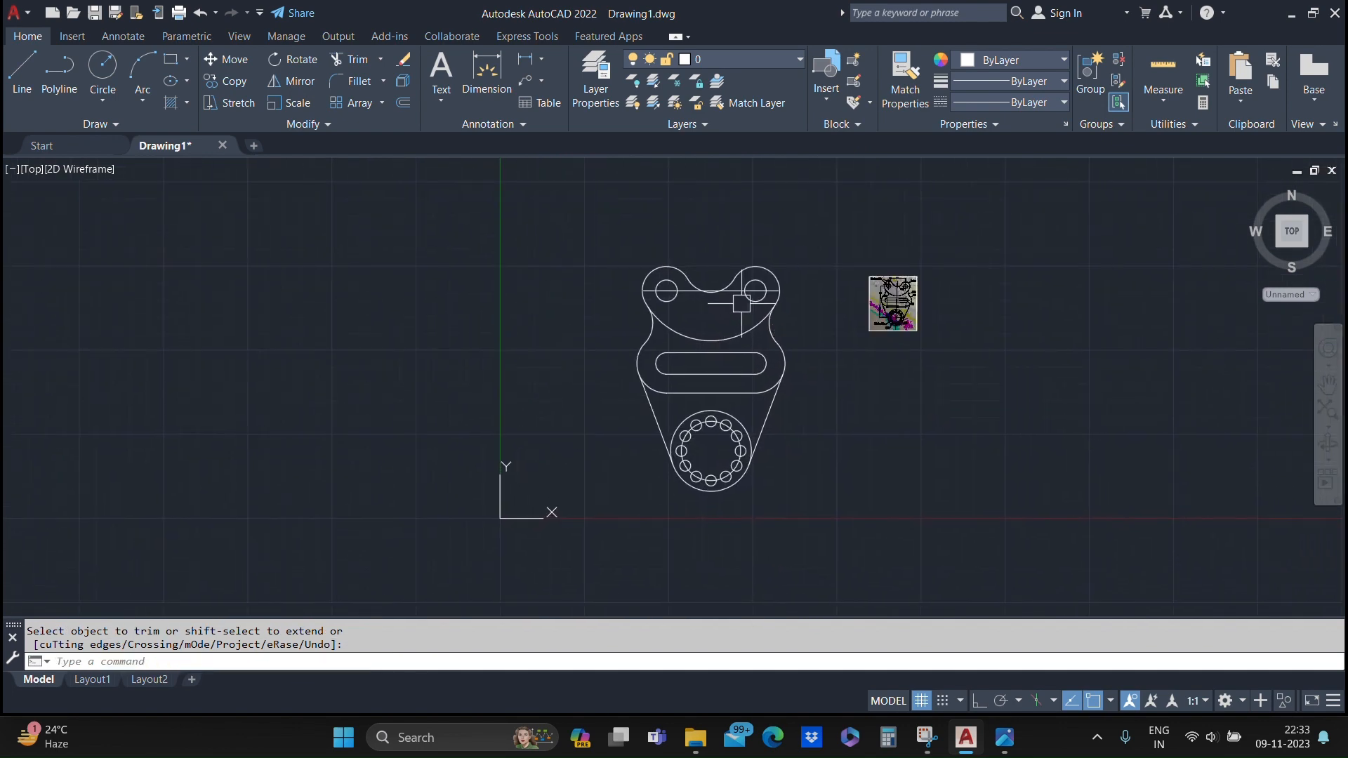
scroll(742, 303, "up", 5)
left_click(729, 274)
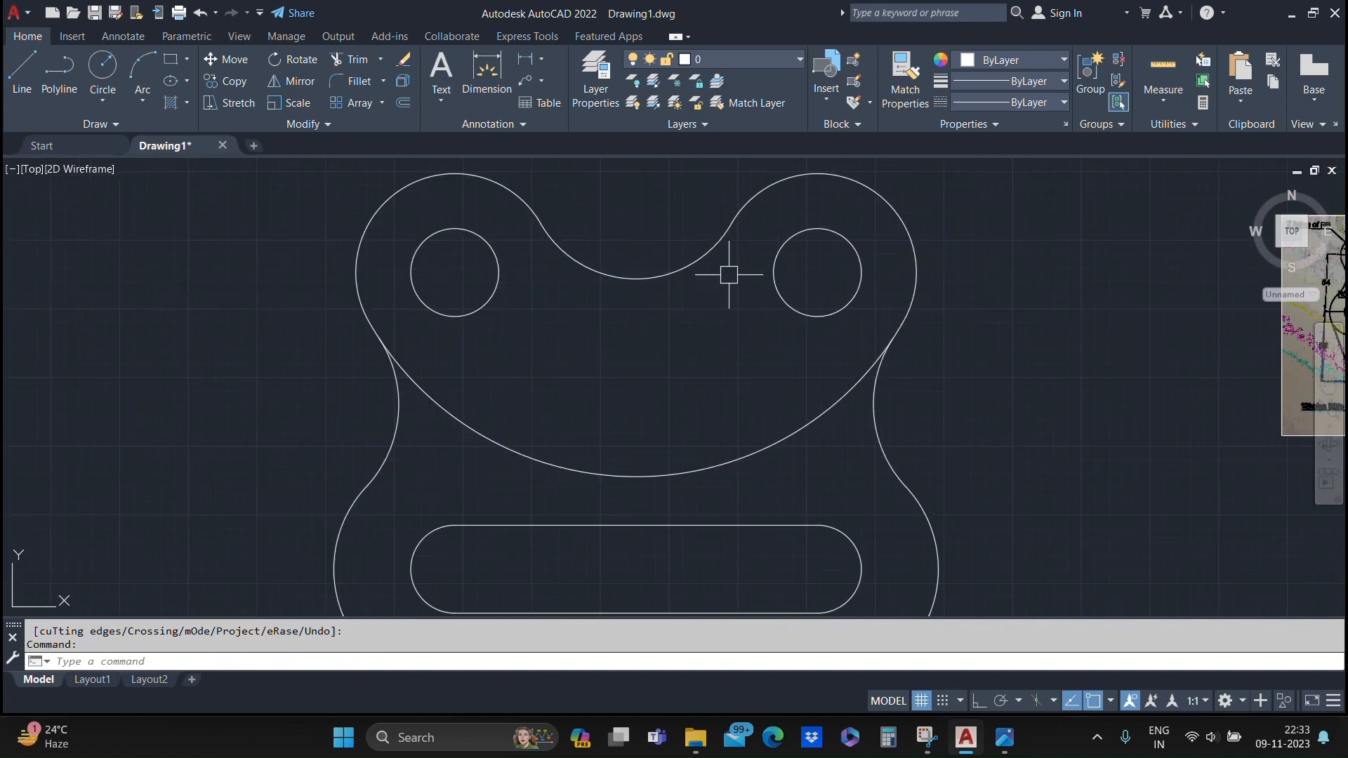
key("Delete")
scroll(734, 287, "down", 5)
scroll(694, 303, "up", 2)
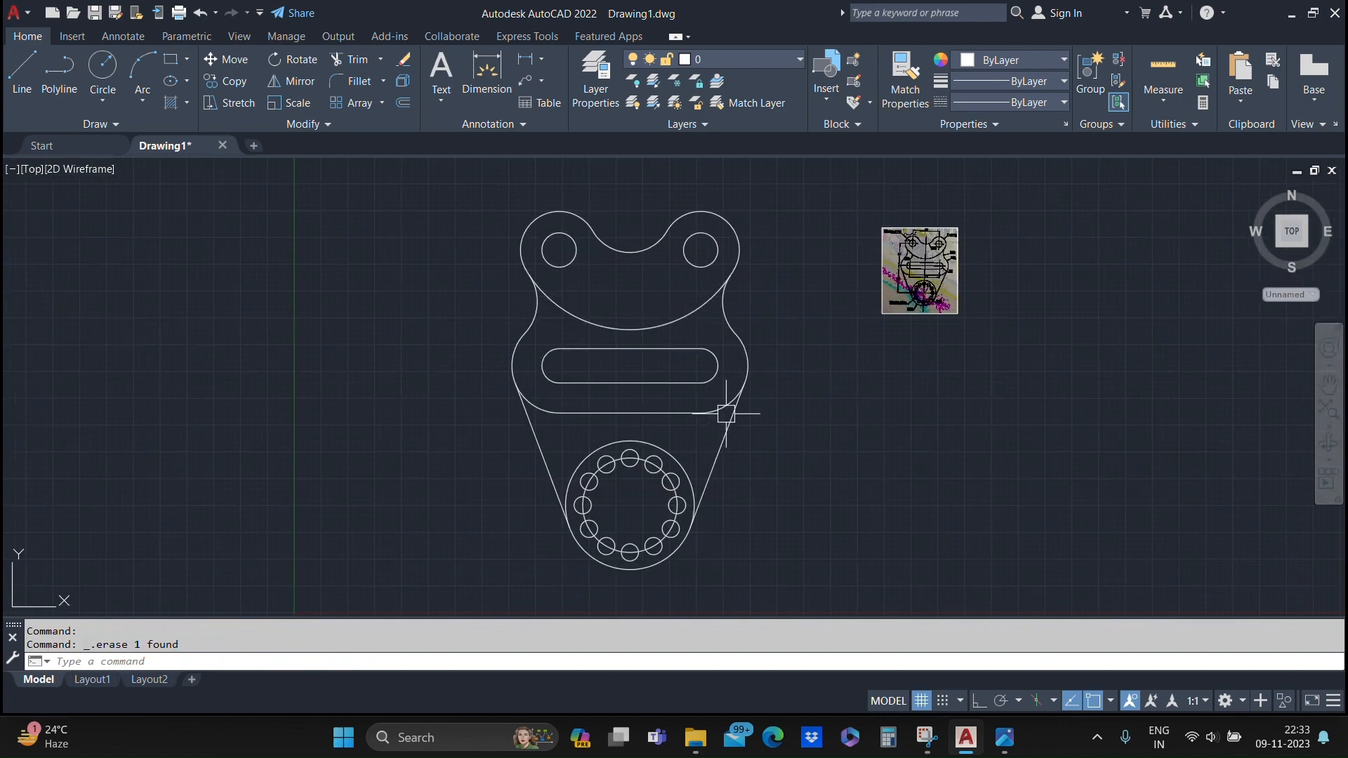